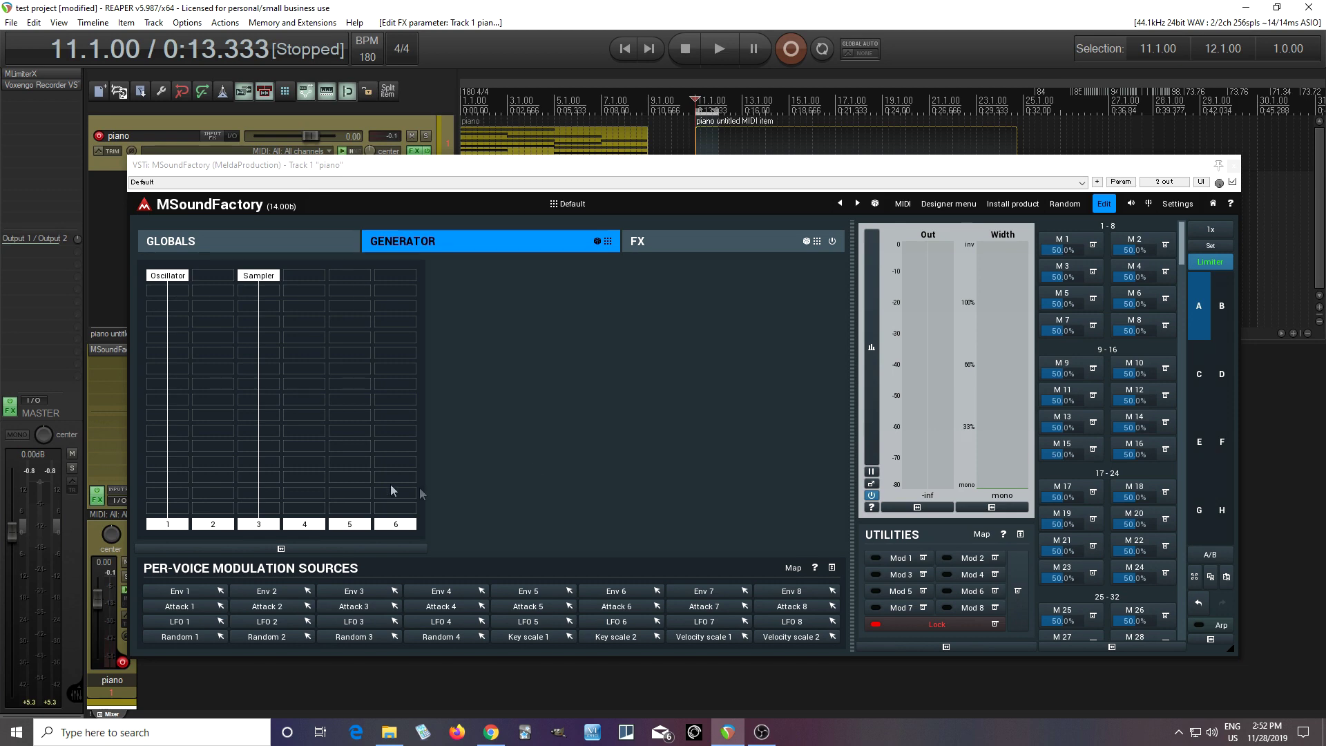
# Step: Turn off the Sampler's output 3 slot in the generator grid
pyautogui.click(258, 525)
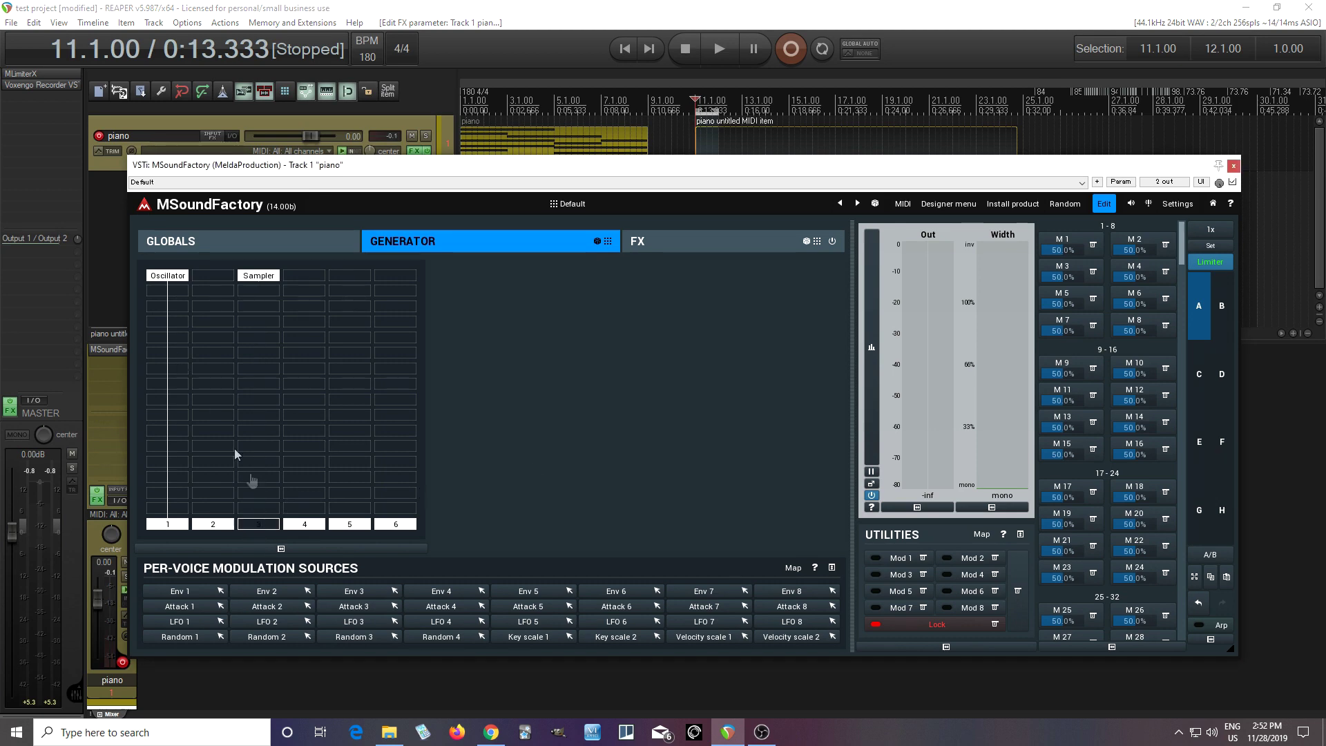
# Step: Disconnect the Oscillator from output 1 and connect the Sampler to output 3
pyautogui.click(172, 277)
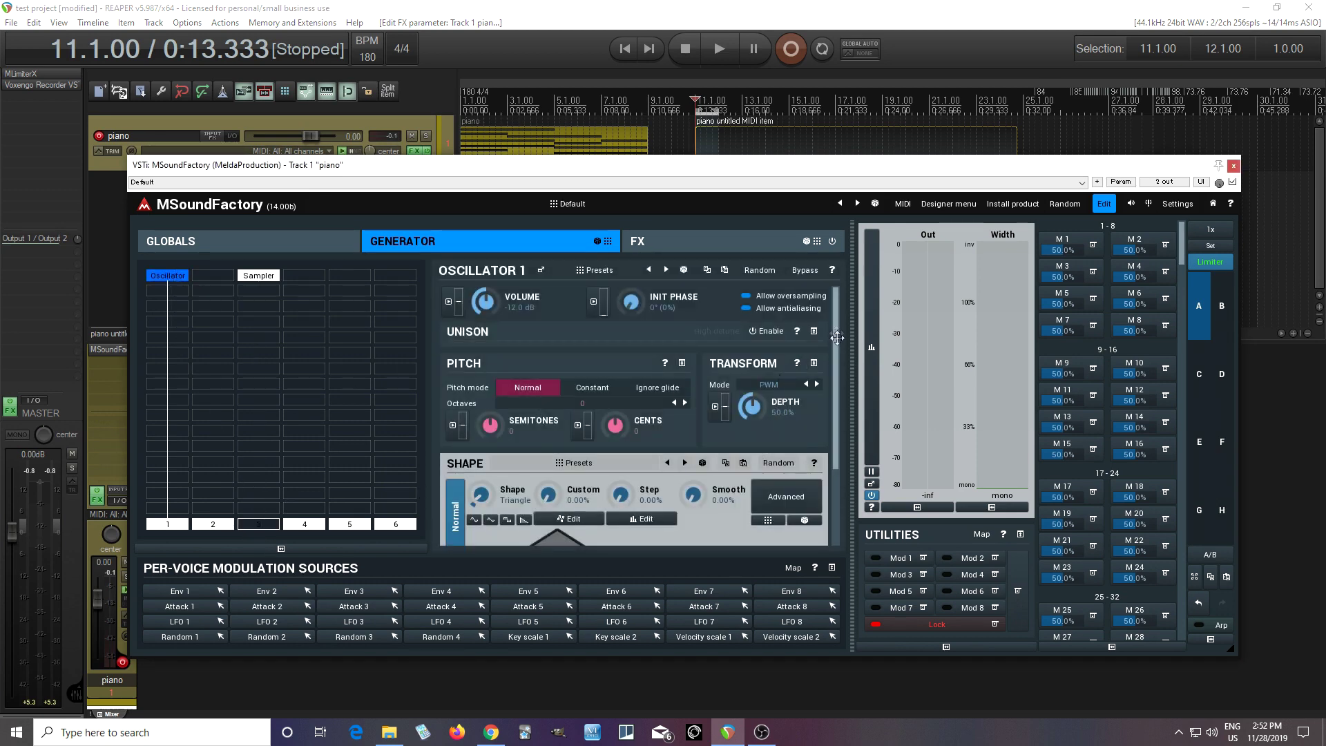
pyautogui.moveTo(837, 336); pyautogui.dragTo(843, 417)
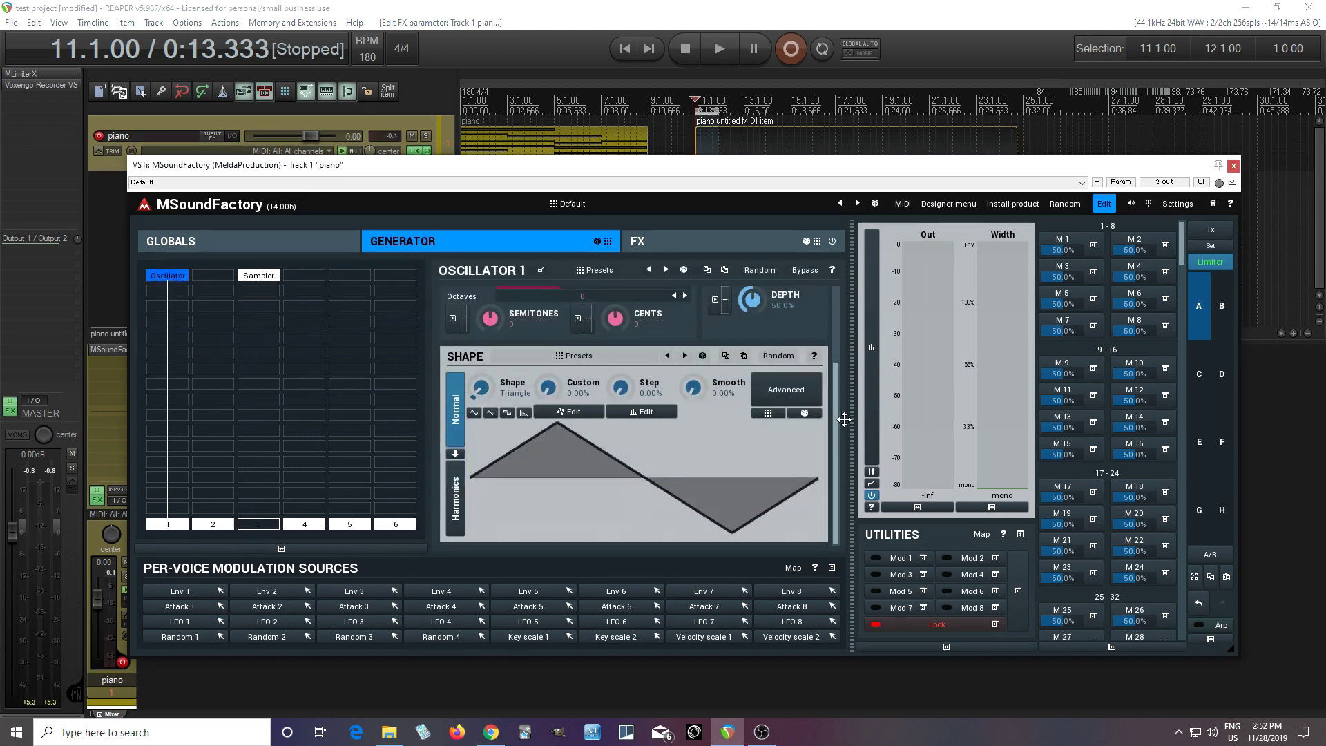
pyautogui.click(167, 524)
pyautogui.click(258, 525)
# Step: Scroll the Sampler panel to its just talking sample waveform and reconnect the Oscillator to output 1
pyautogui.click(259, 275)
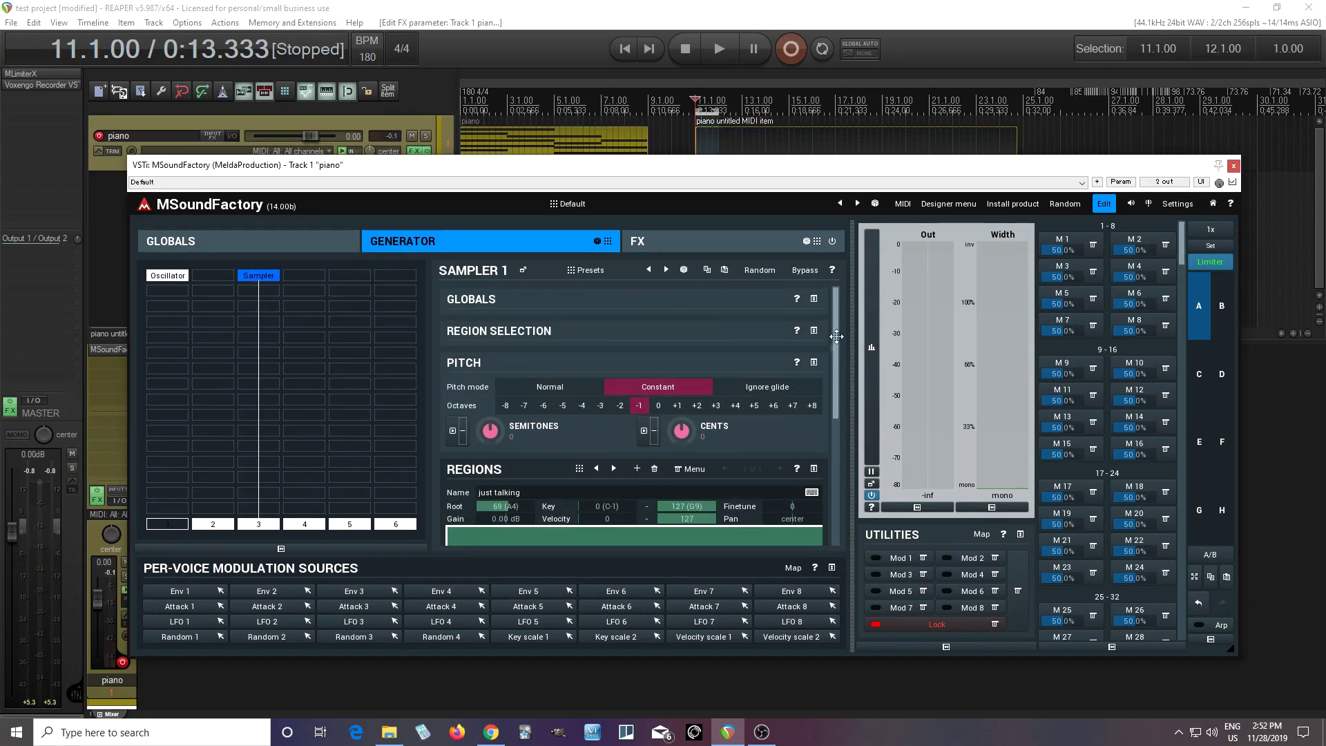
pyautogui.moveTo(836, 335); pyautogui.dragTo(837, 459)
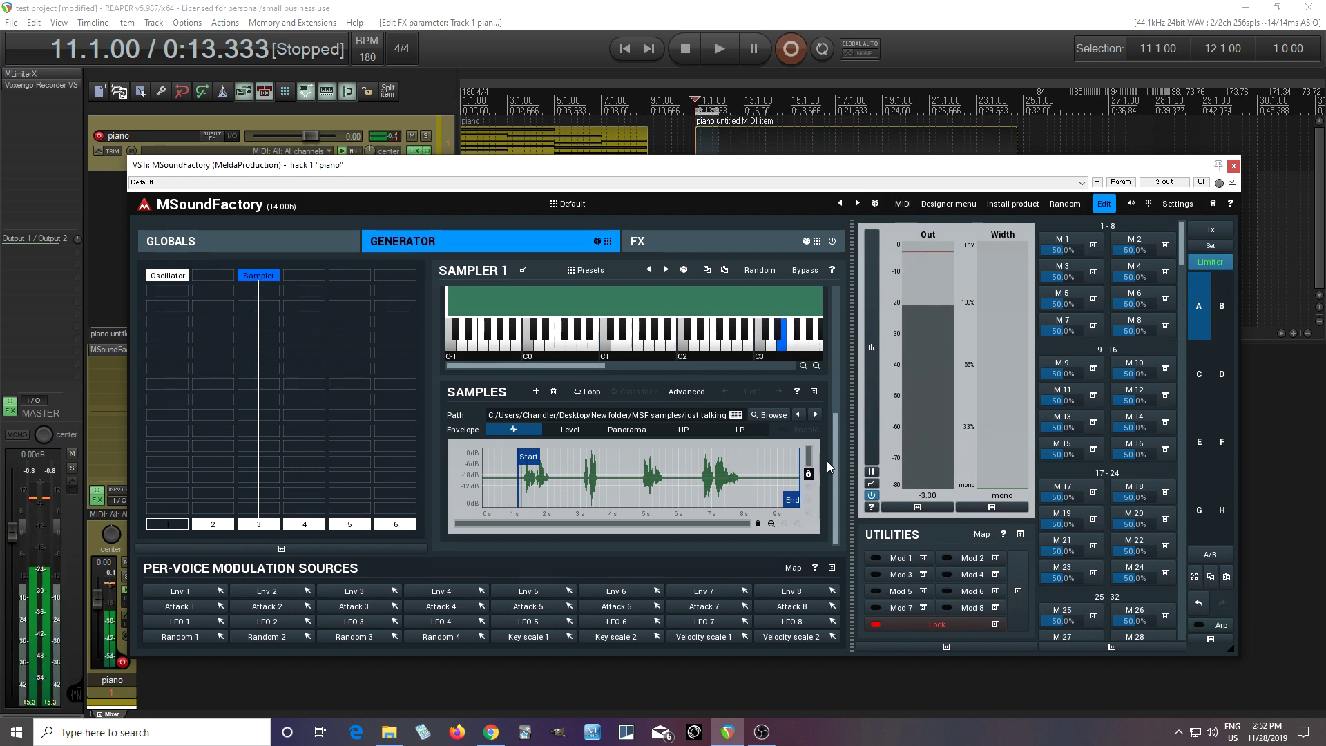
pyautogui.moveTo(837, 459); pyautogui.dragTo(839, 378)
pyautogui.scroll(3, 839, 378)
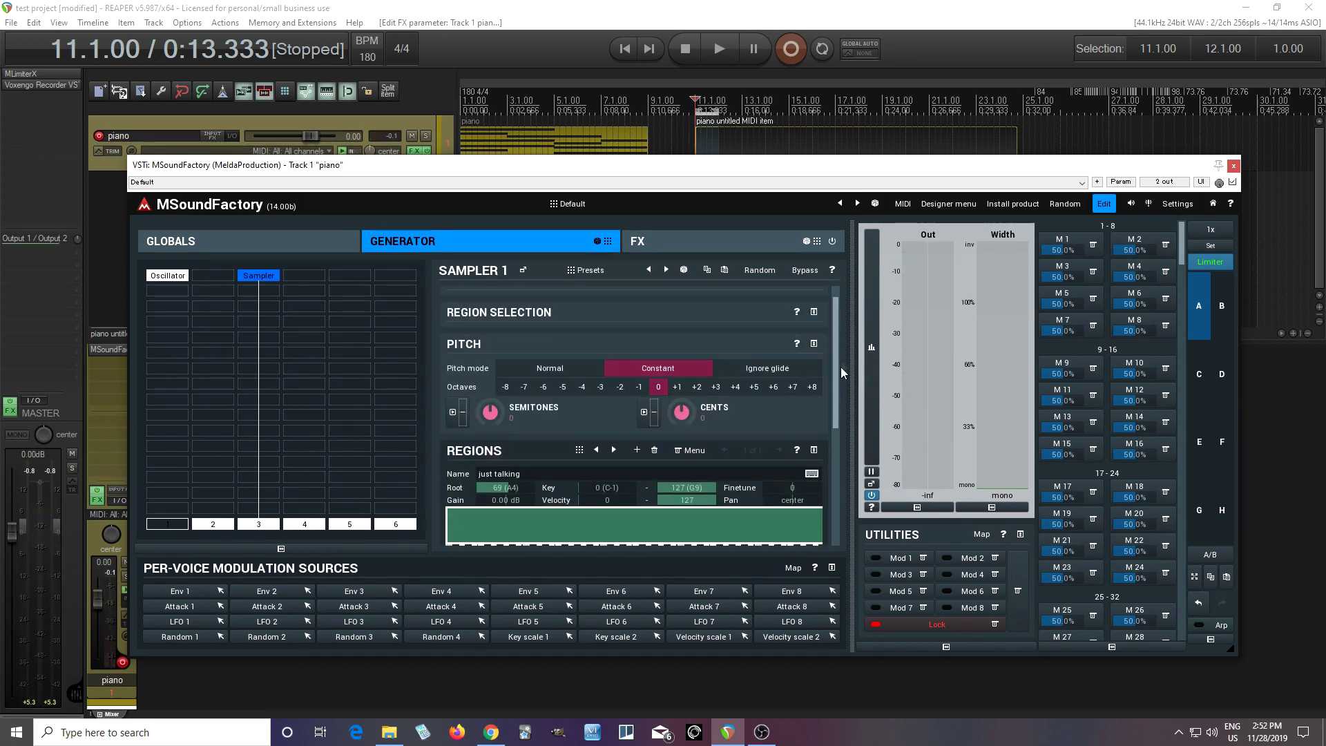
pyautogui.moveTo(834, 339); pyautogui.dragTo(836, 461)
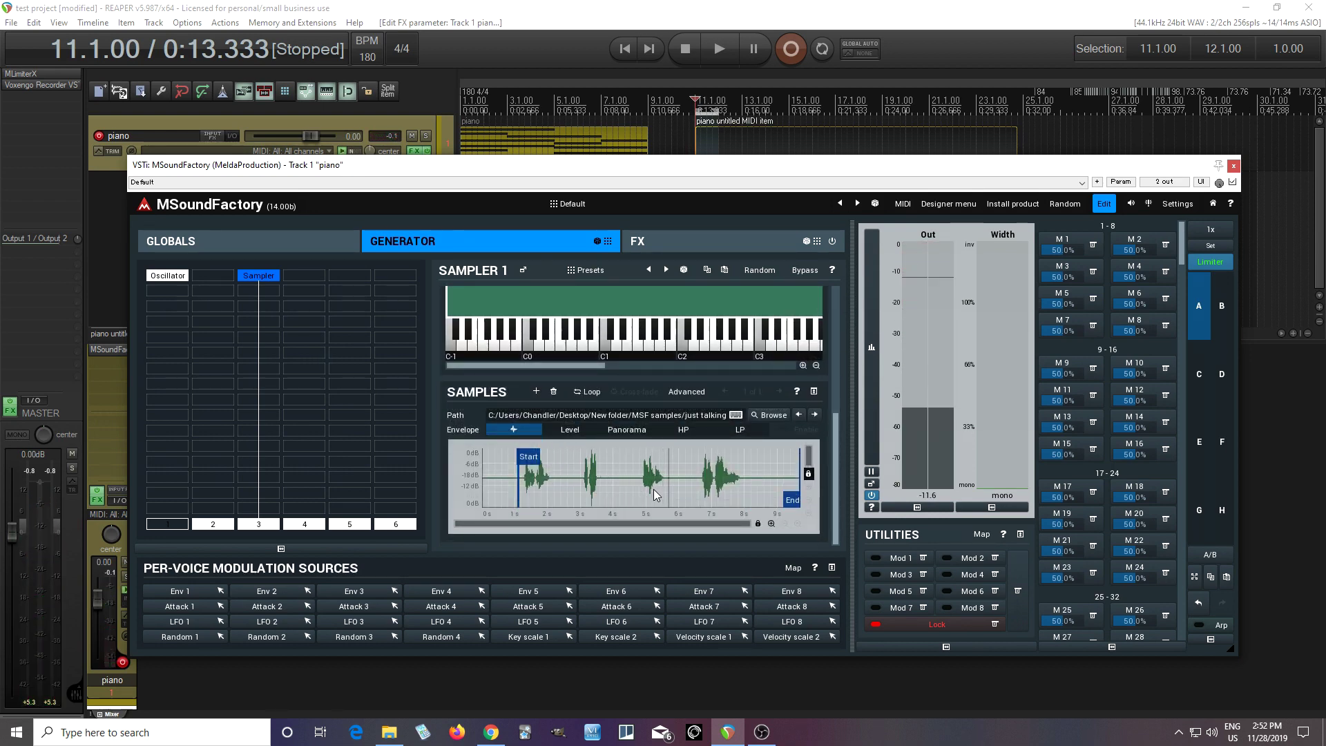
pyautogui.click(172, 527)
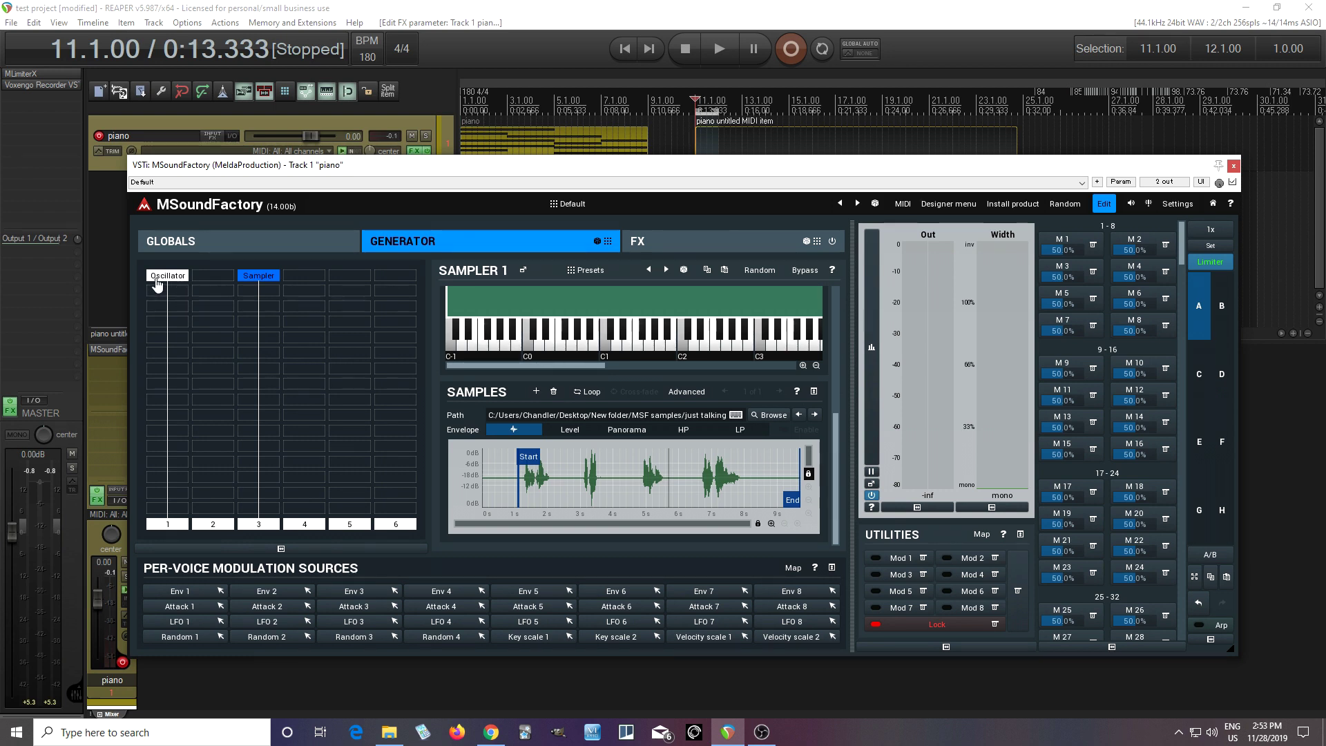
# Step: Insert a GenerateCustomMod module from Building blocks into the empty slot under the Sampler
pyautogui.doubleClick(253, 348)
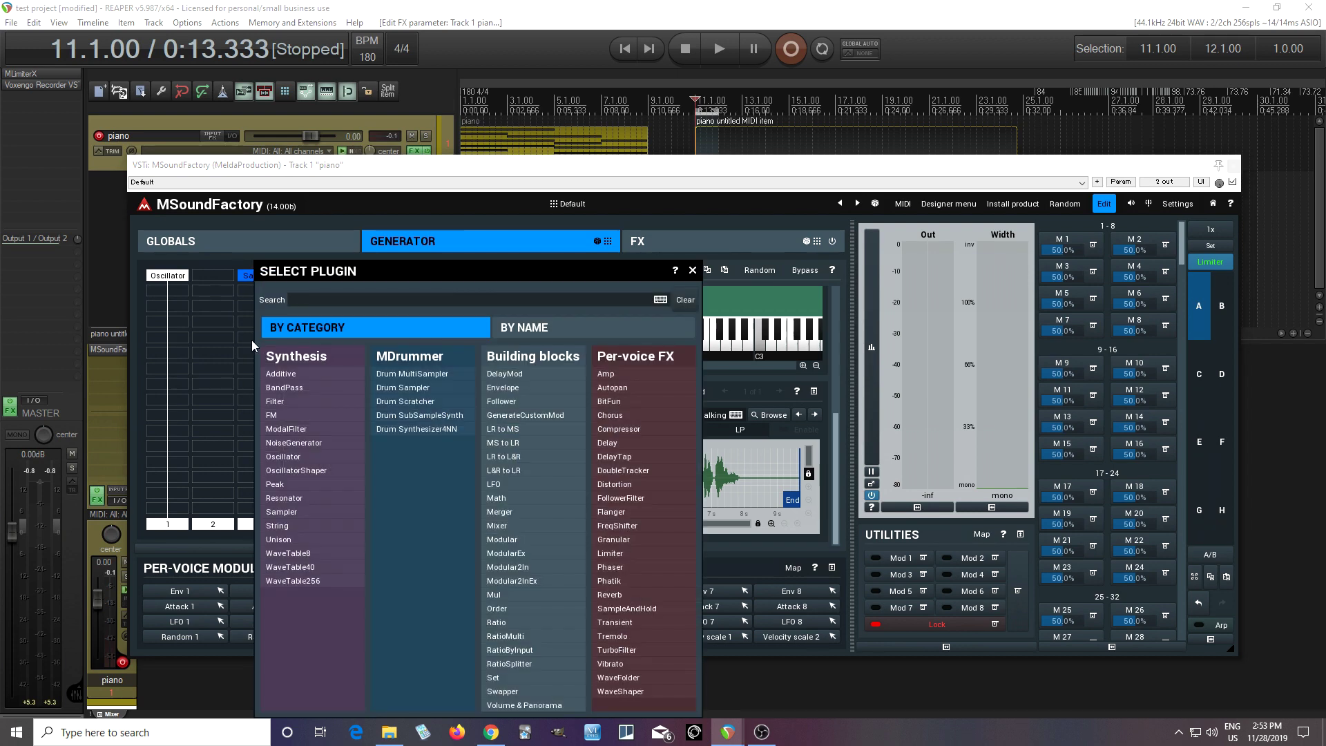
pyautogui.click(524, 416)
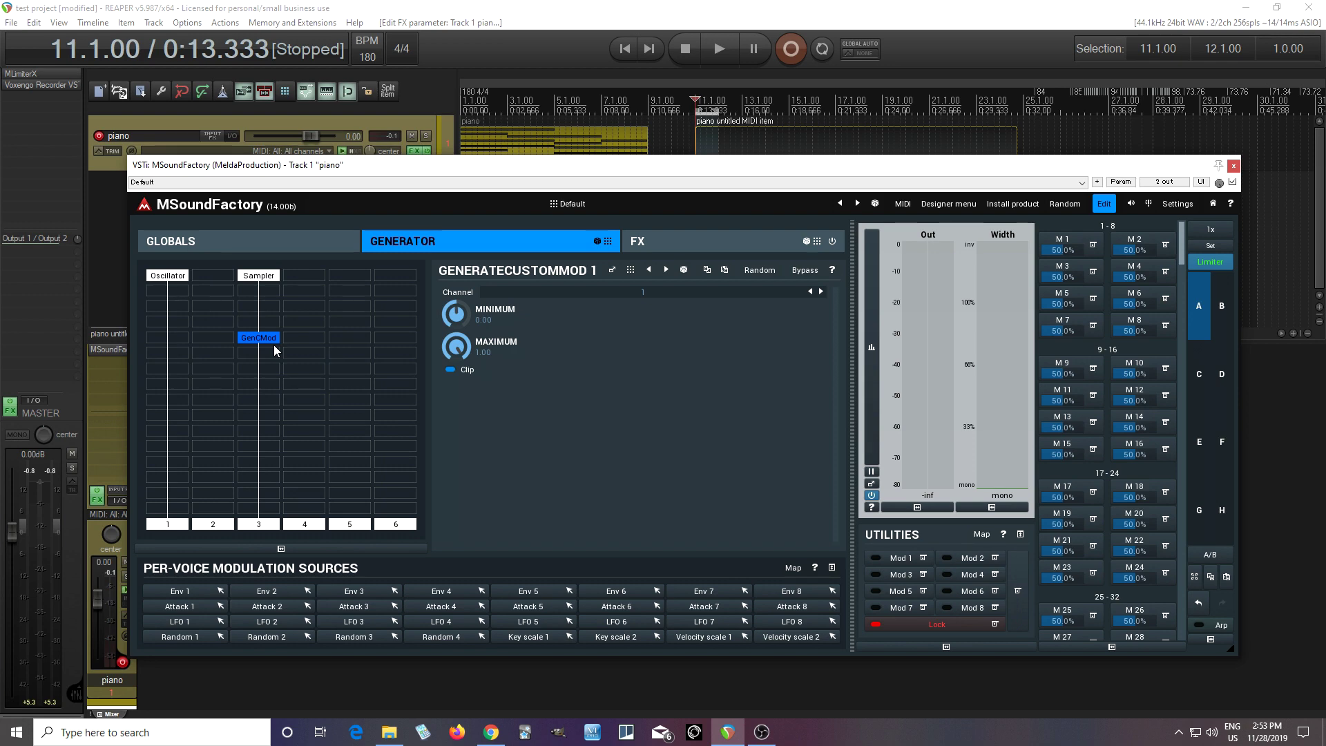
# Step: Modulate Oscillator 1's Semitones from Custom 1 at 25% depth
pyautogui.click(177, 277)
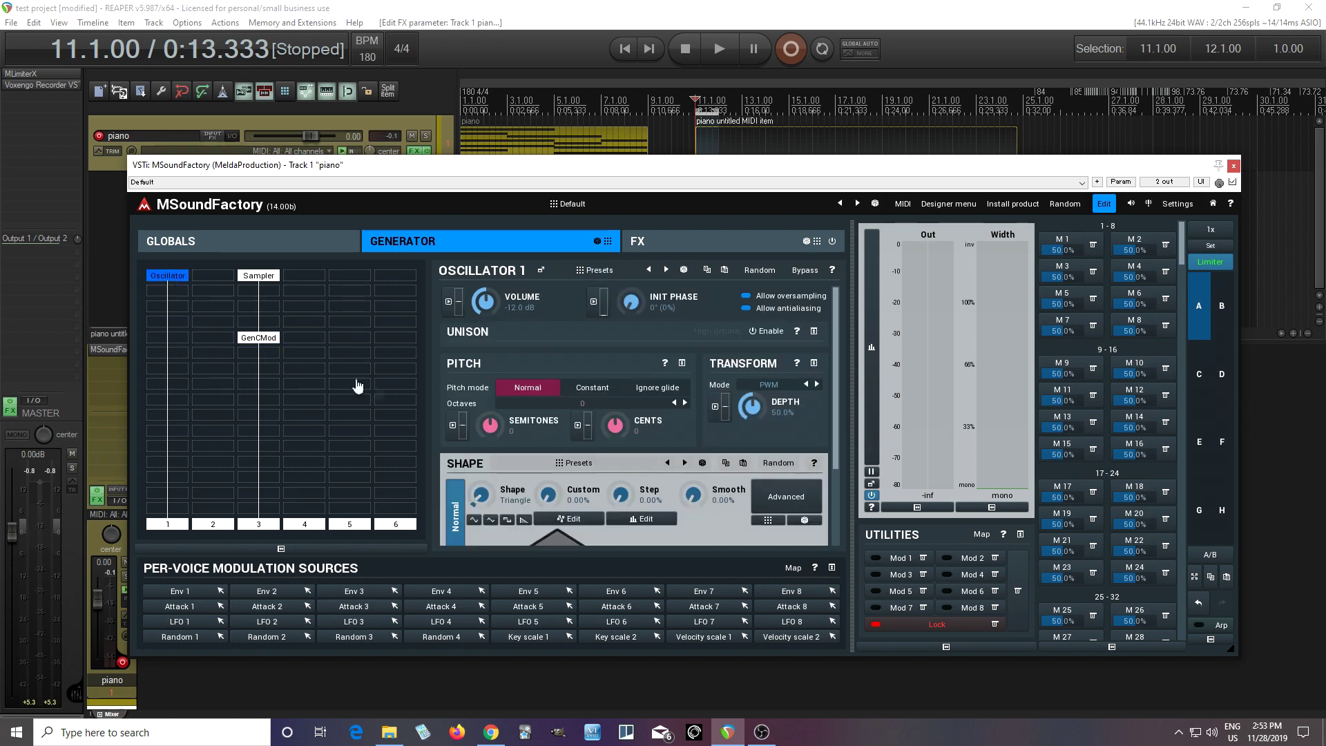
pyautogui.click(453, 426)
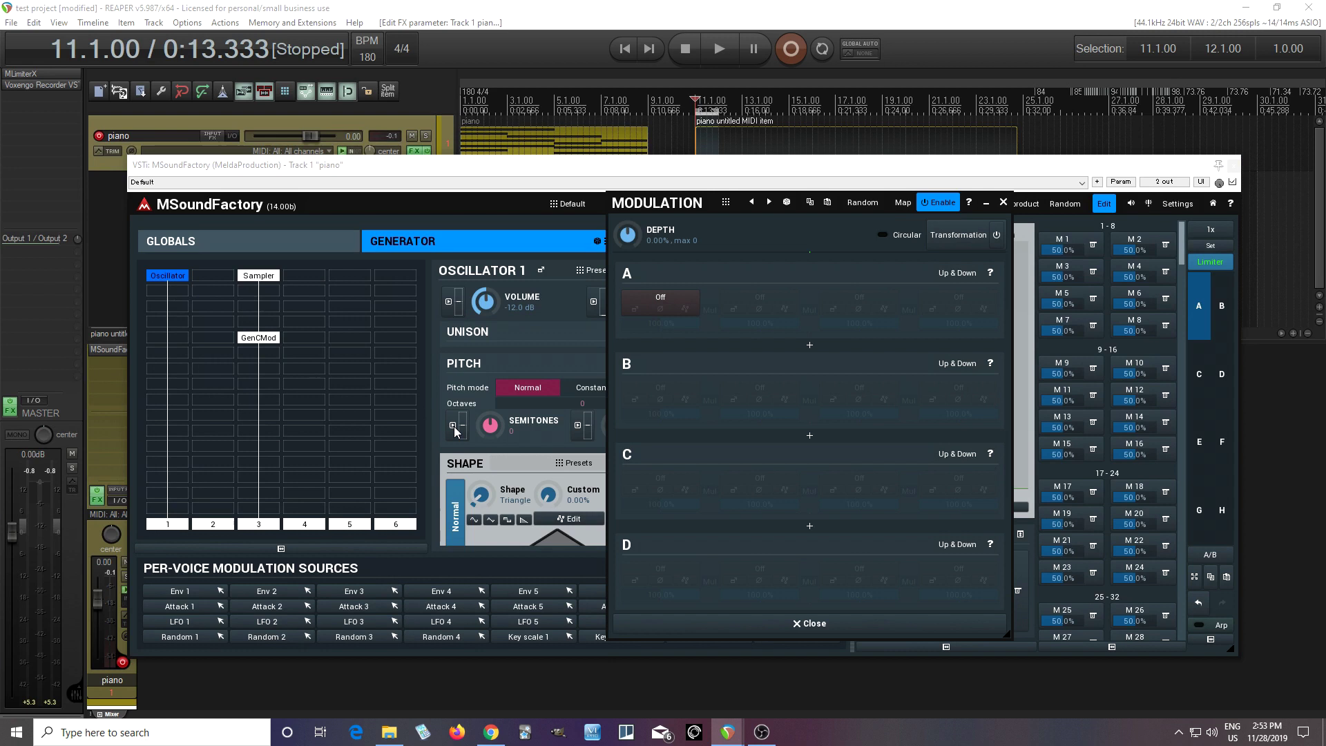
pyautogui.moveTo(627, 235); pyautogui.dragTo(627, 217)
pyautogui.doubleClick(634, 234)
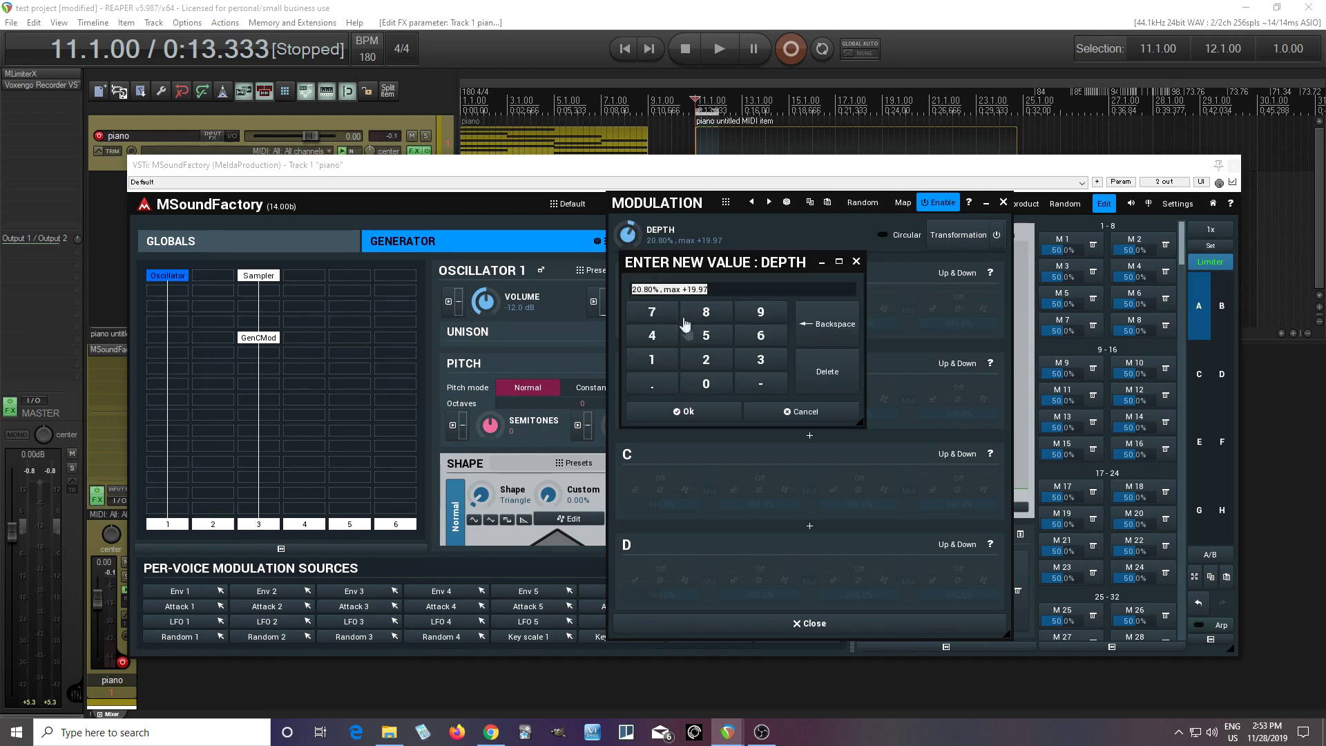
pyautogui.click(696, 339)
pyautogui.click(697, 365)
pyautogui.click(696, 419)
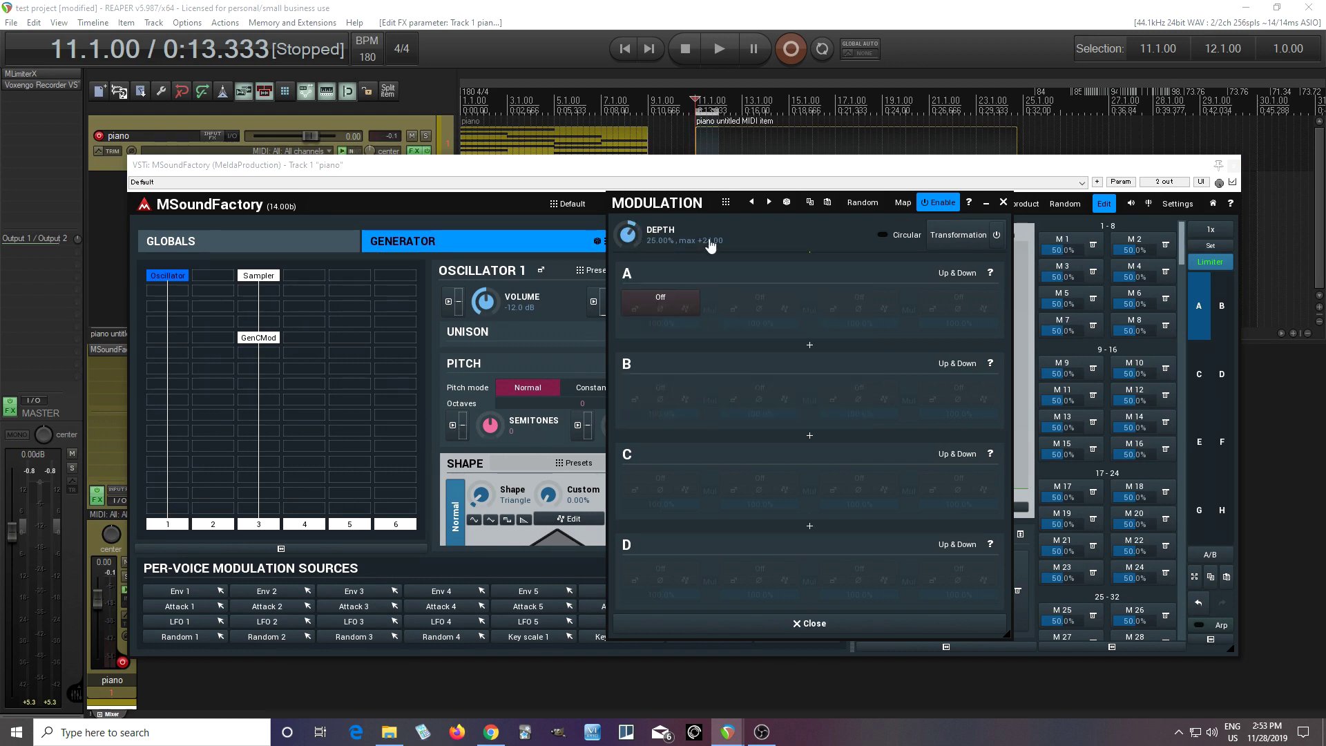
pyautogui.click(676, 299)
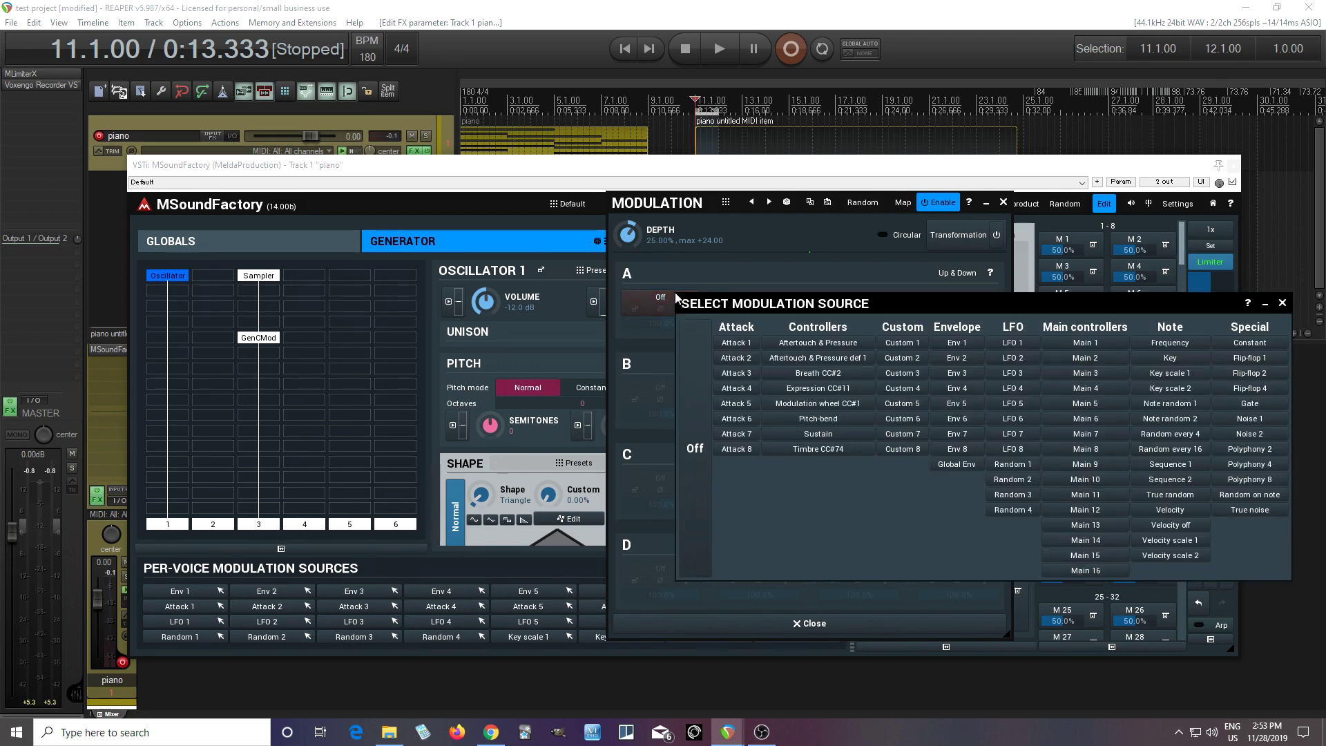
pyautogui.click(914, 349)
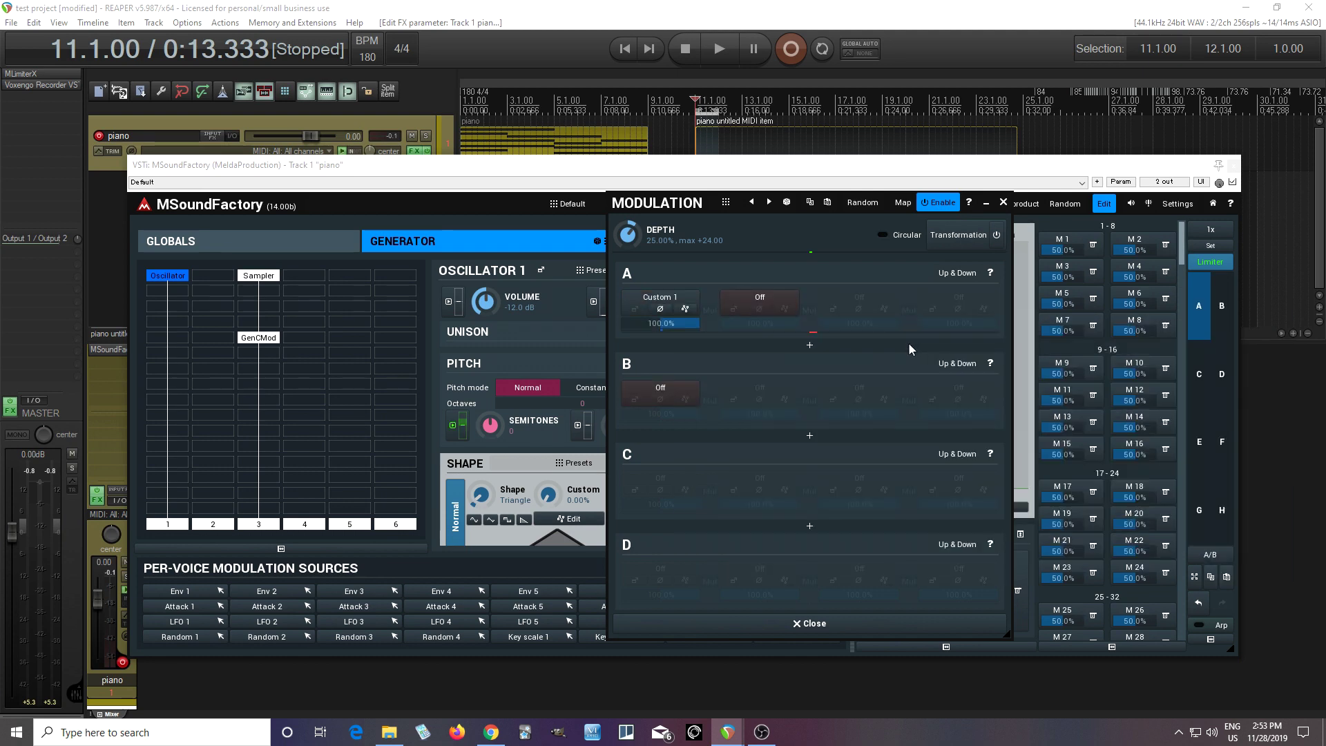
pyautogui.click(1003, 201)
# Step: Keep GenCMod on output channel 1, then view the Sampler's settings
pyautogui.click(258, 338)
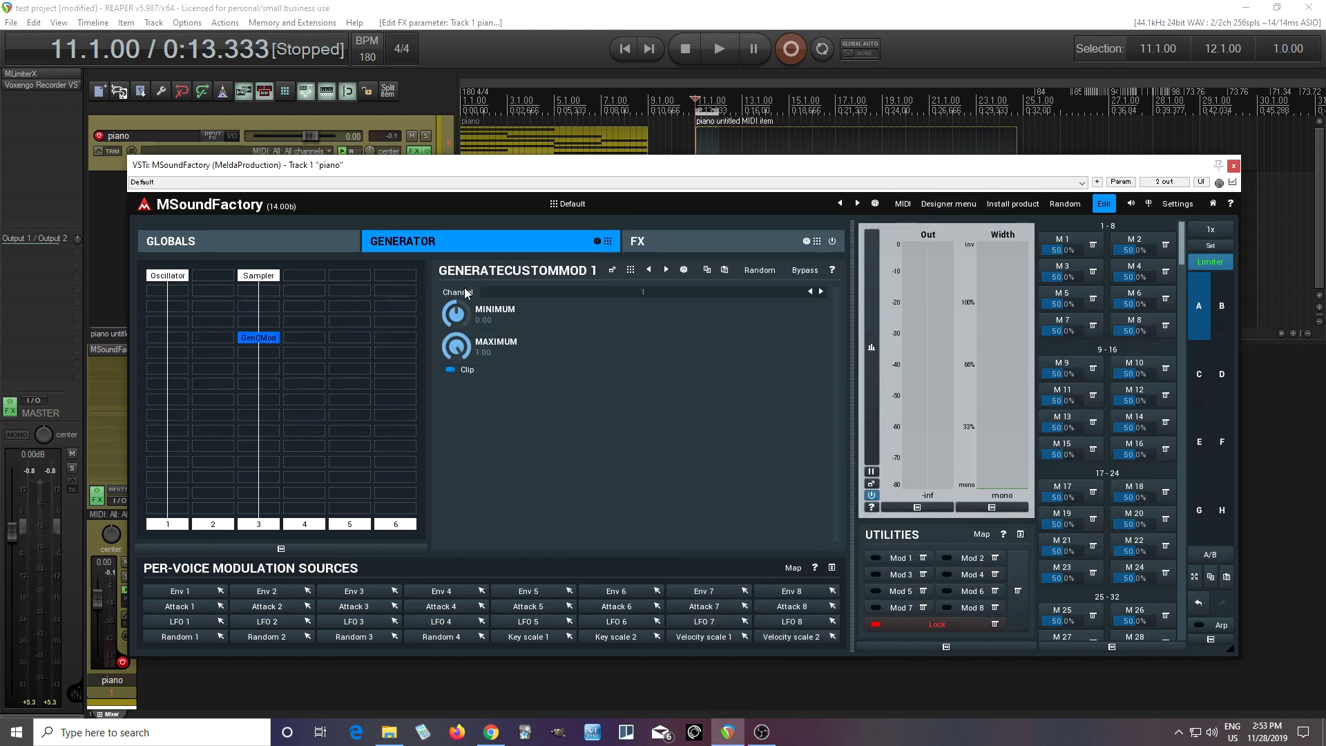
pyautogui.click(641, 297)
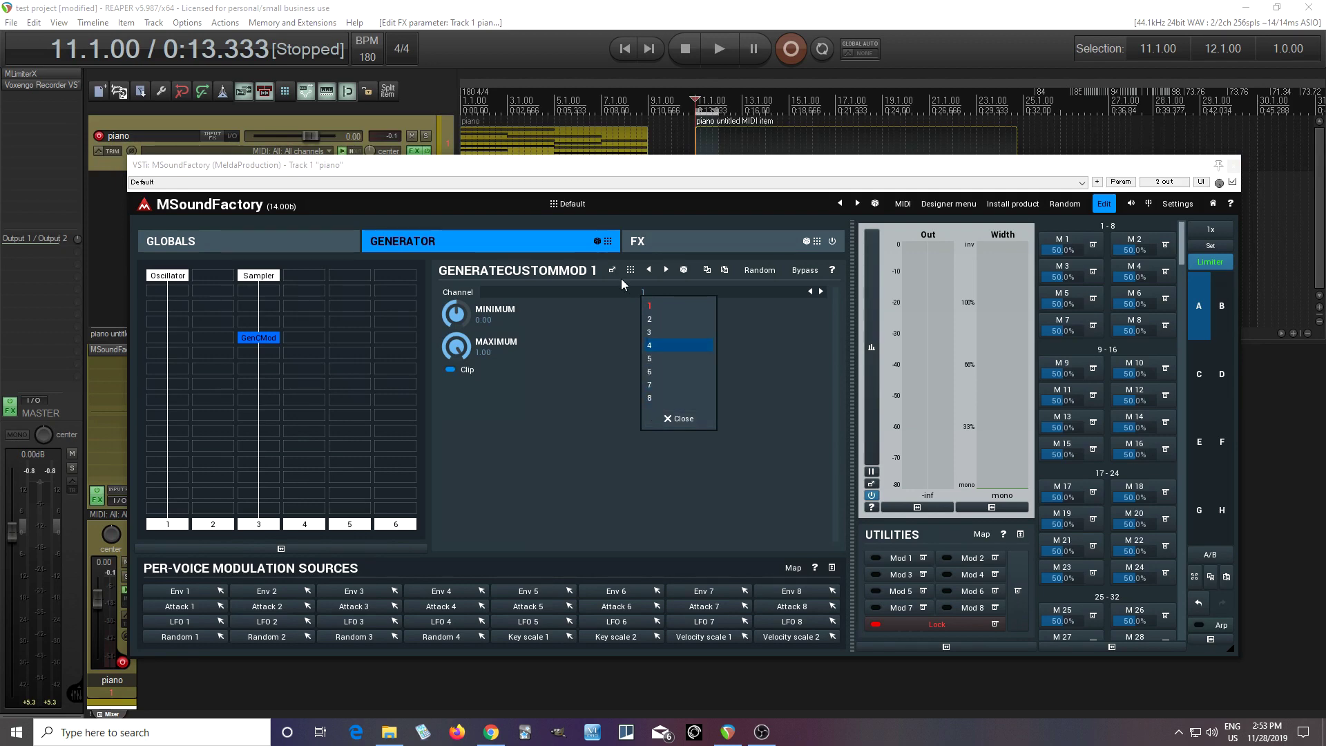
pyautogui.click(598, 364)
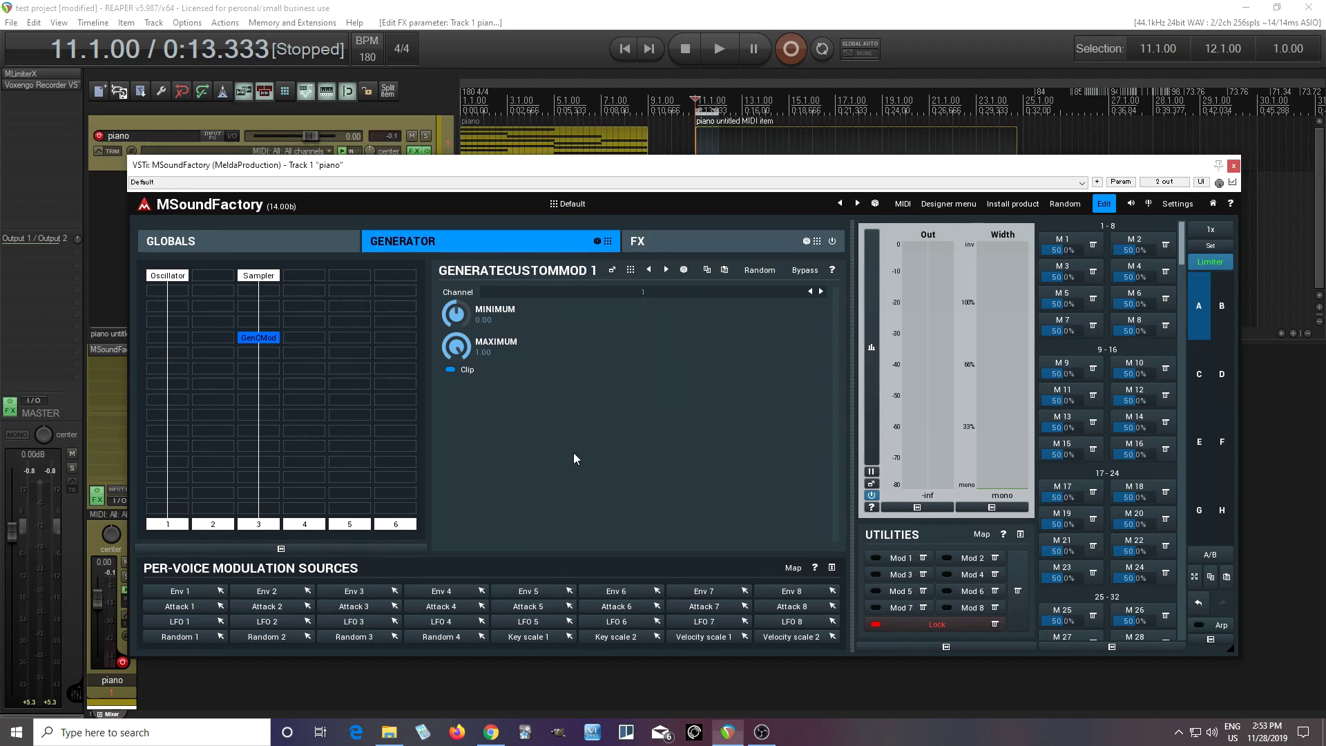
pyautogui.click(173, 277)
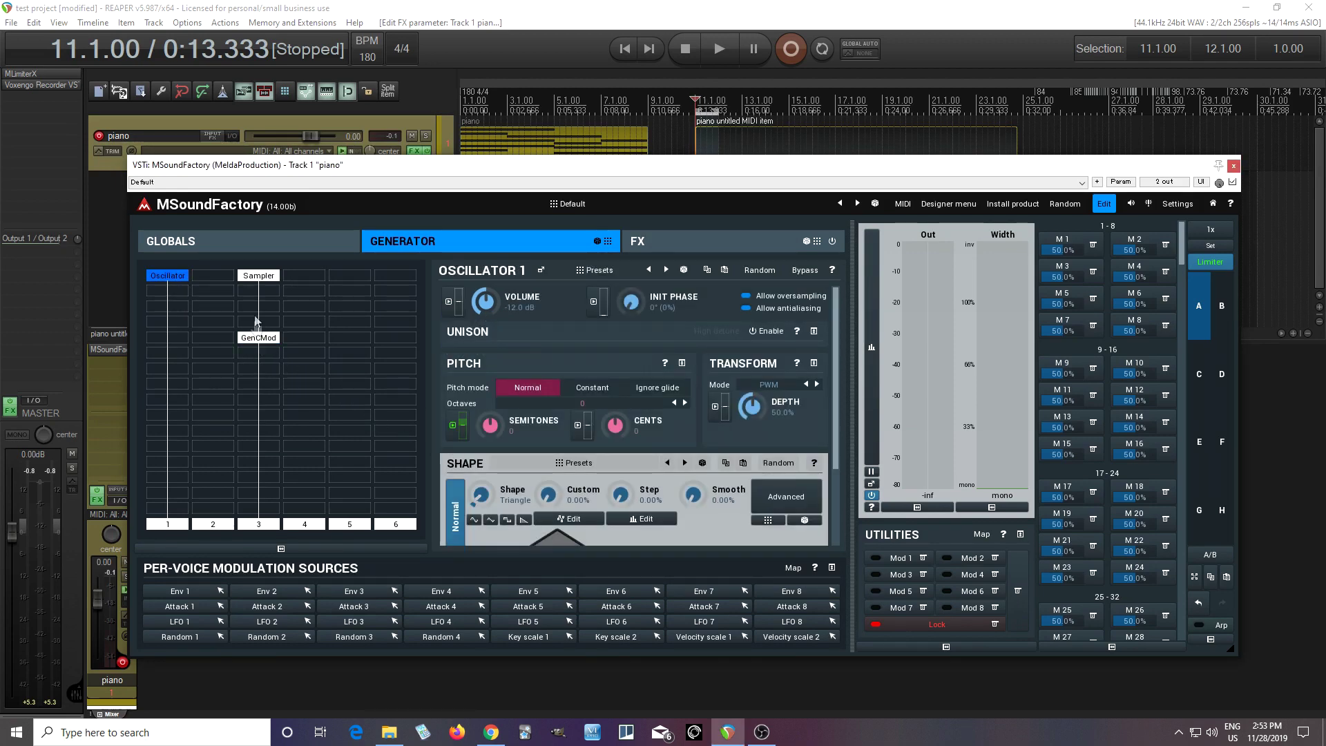
pyautogui.click(259, 275)
pyautogui.scroll(-5, 838, 401)
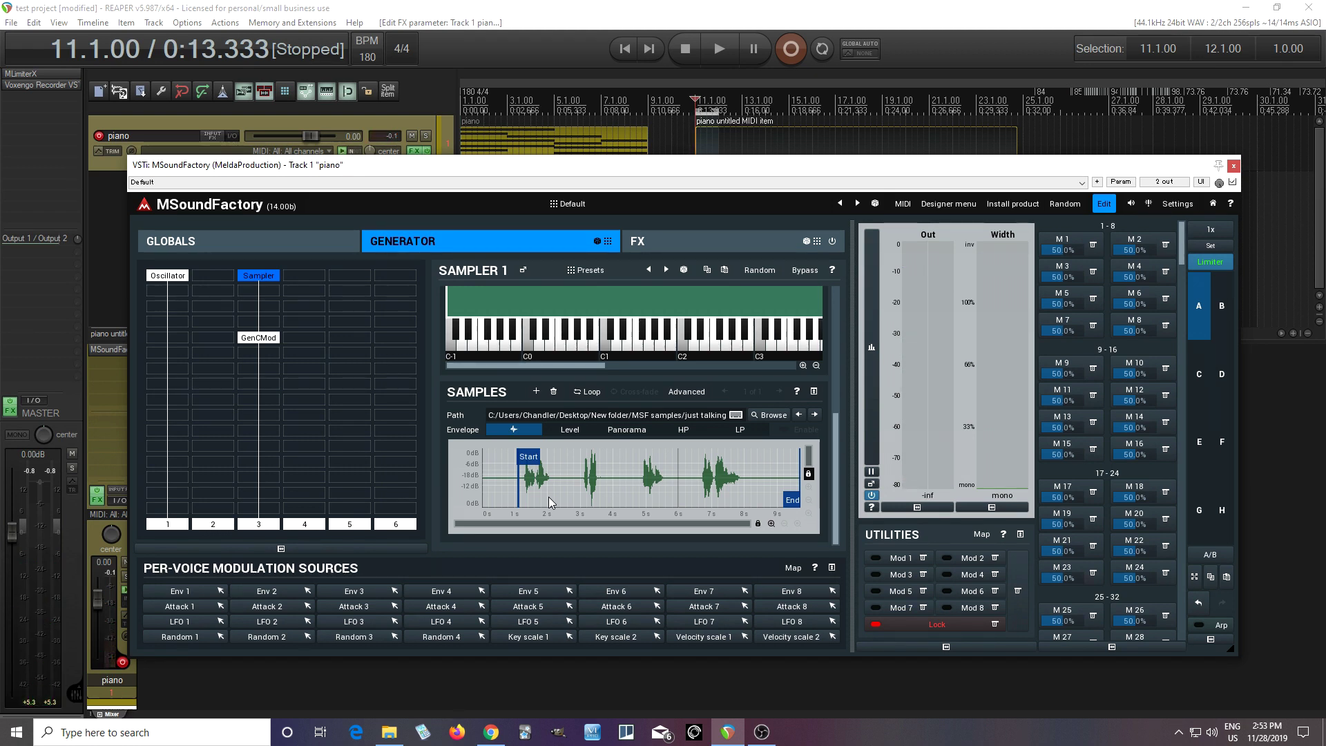
# Step: Add a Volume & Panorama module below GenCMod and turn its volume to silence
pyautogui.click(273, 390)
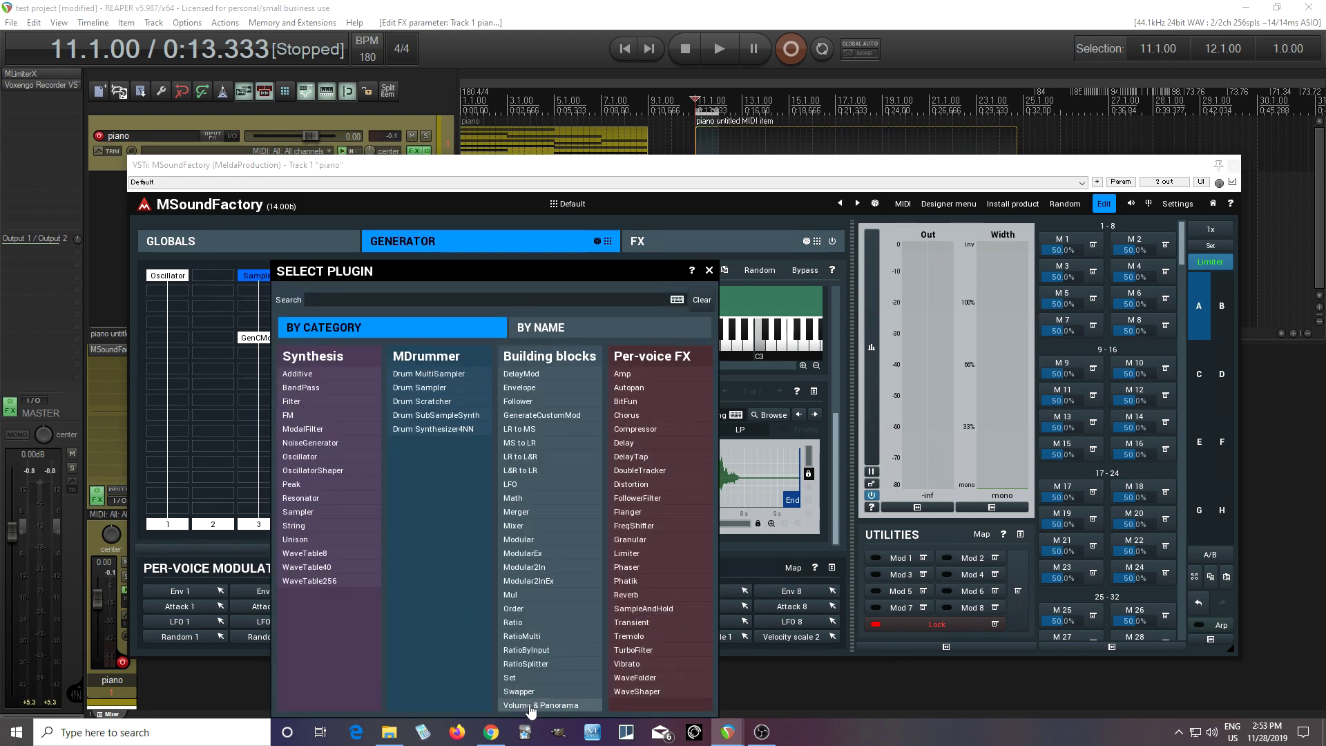
pyautogui.click(529, 702)
pyautogui.moveTo(491, 308); pyautogui.dragTo(493, 312)
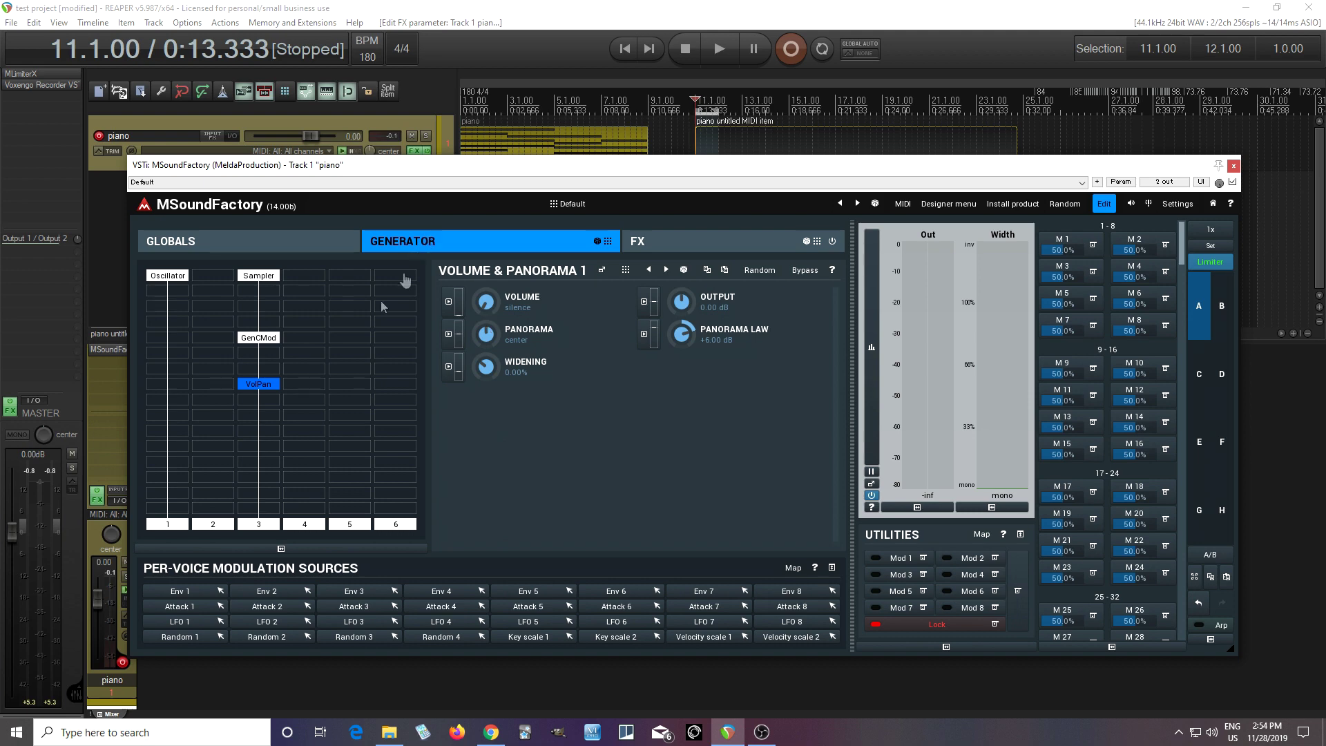
# Step: Check the Sampler's panel, then return to Oscillator 1's settings
pyautogui.click(178, 281)
pyautogui.click(260, 277)
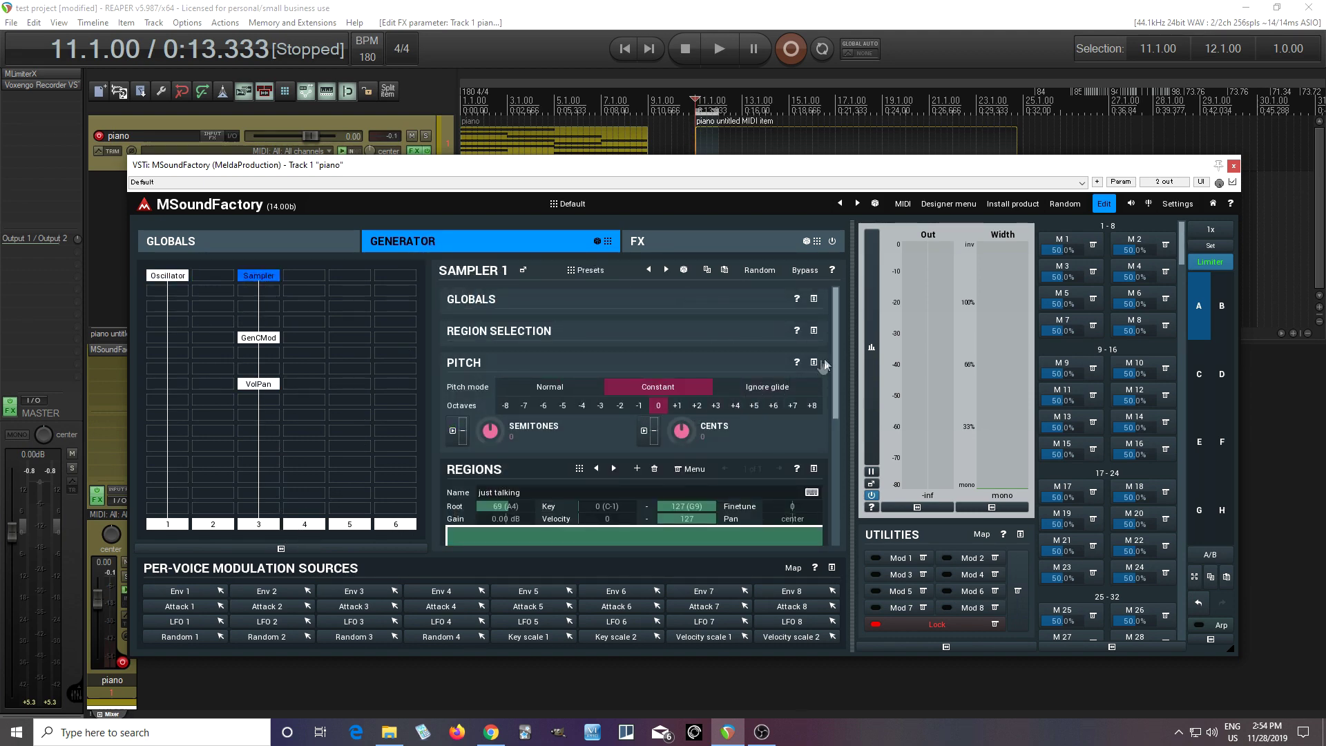
pyautogui.moveTo(836, 350); pyautogui.dragTo(848, 507)
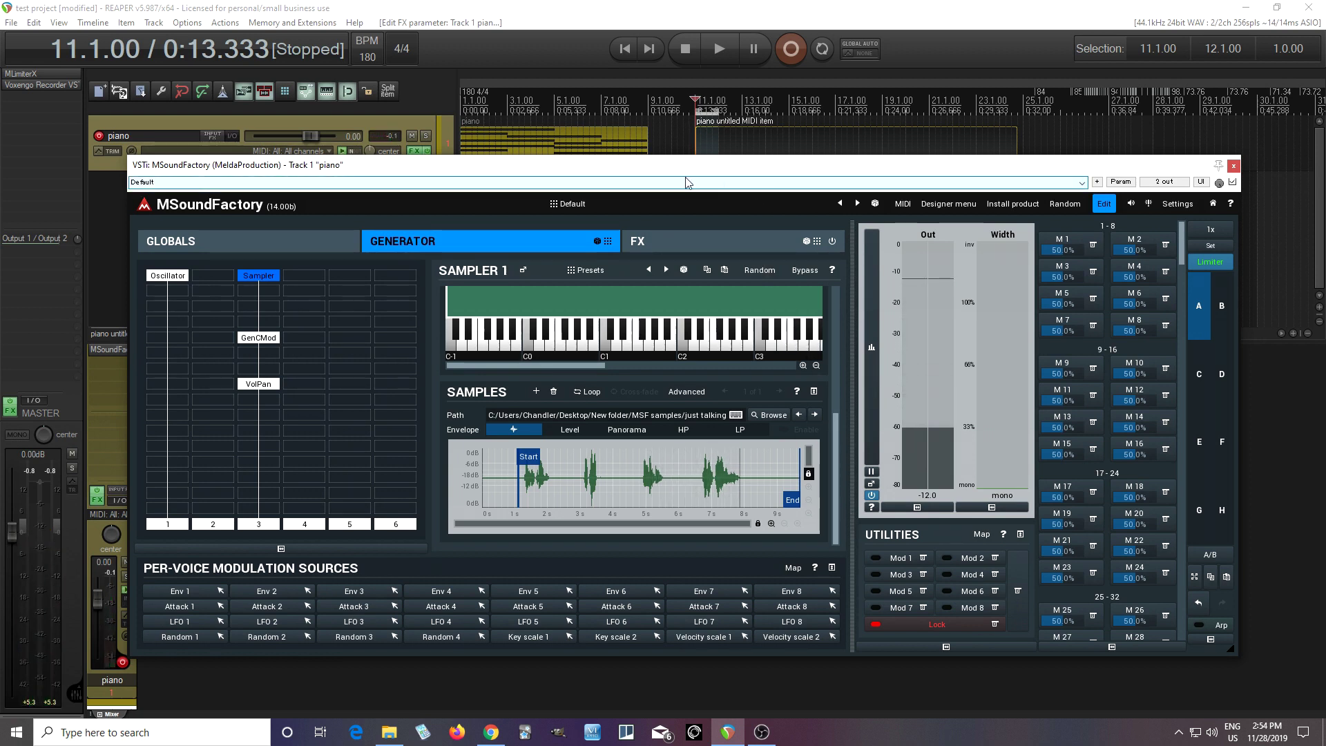
pyautogui.click(177, 277)
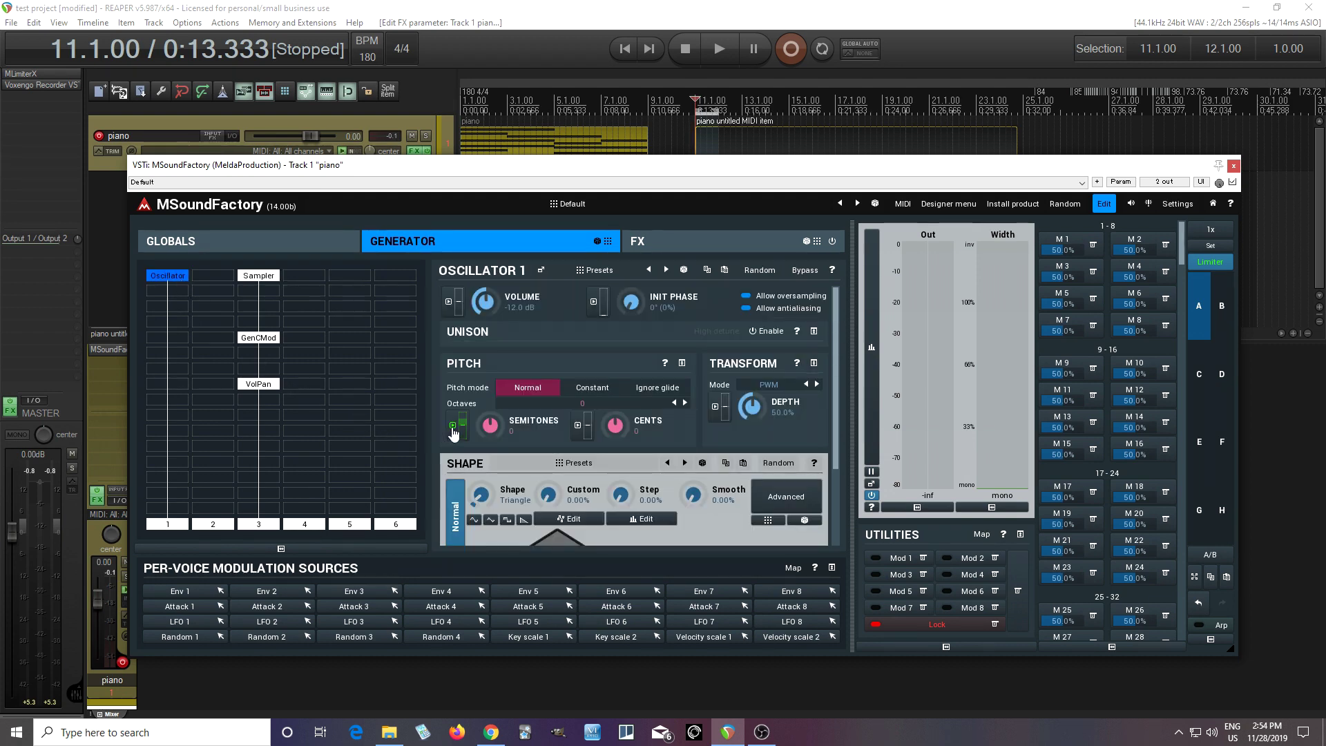
# Step: Silence Oscillator 1's volume and modulate it from Custom 1 at about 65% depth
pyautogui.moveTo(485, 302); pyautogui.dragTo(484, 346)
pyautogui.click(449, 302)
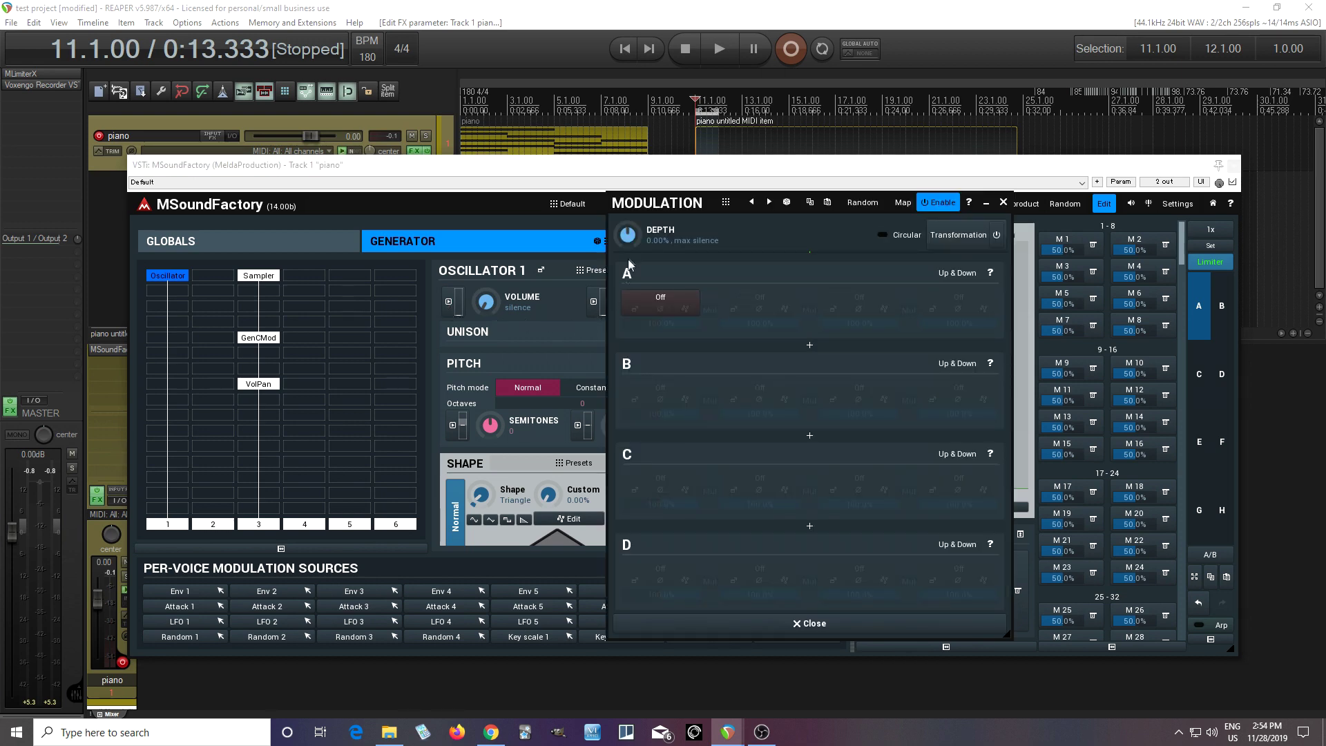
pyautogui.moveTo(628, 234); pyautogui.dragTo(627, 213)
pyautogui.click(660, 302)
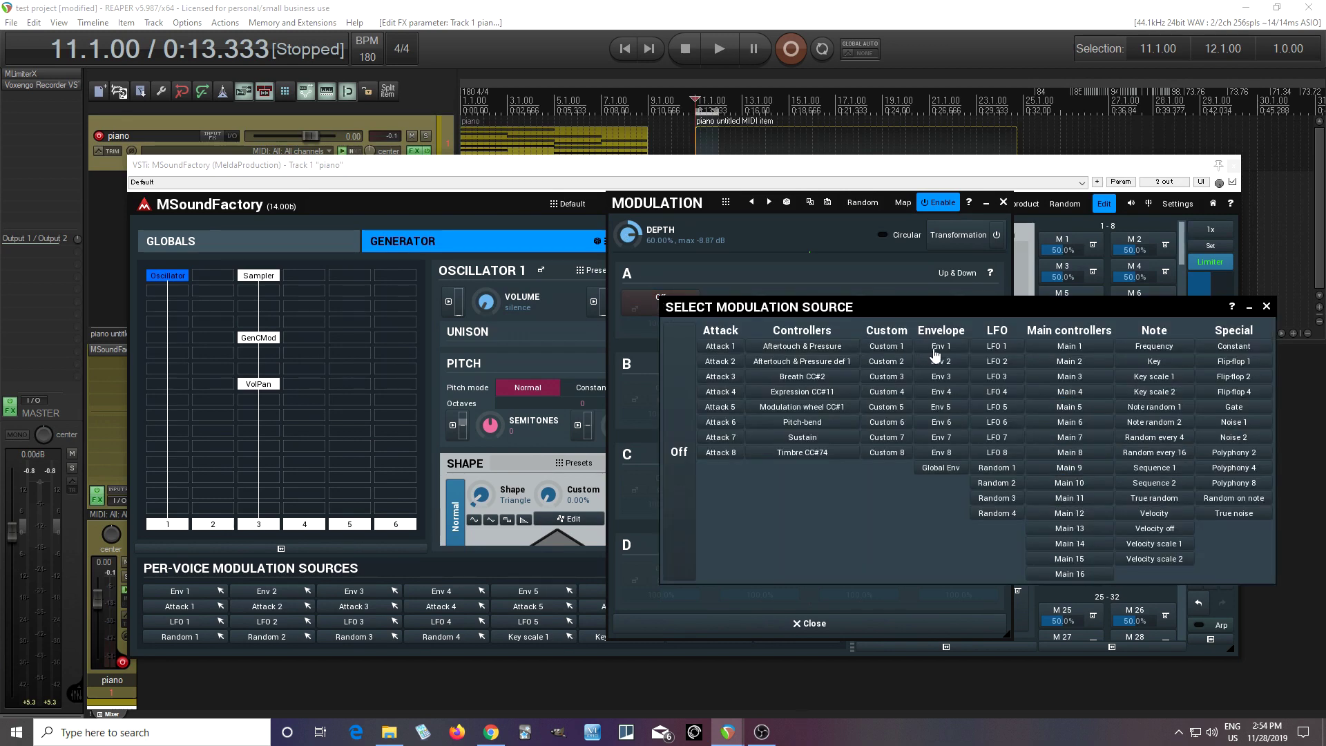
pyautogui.click(887, 346)
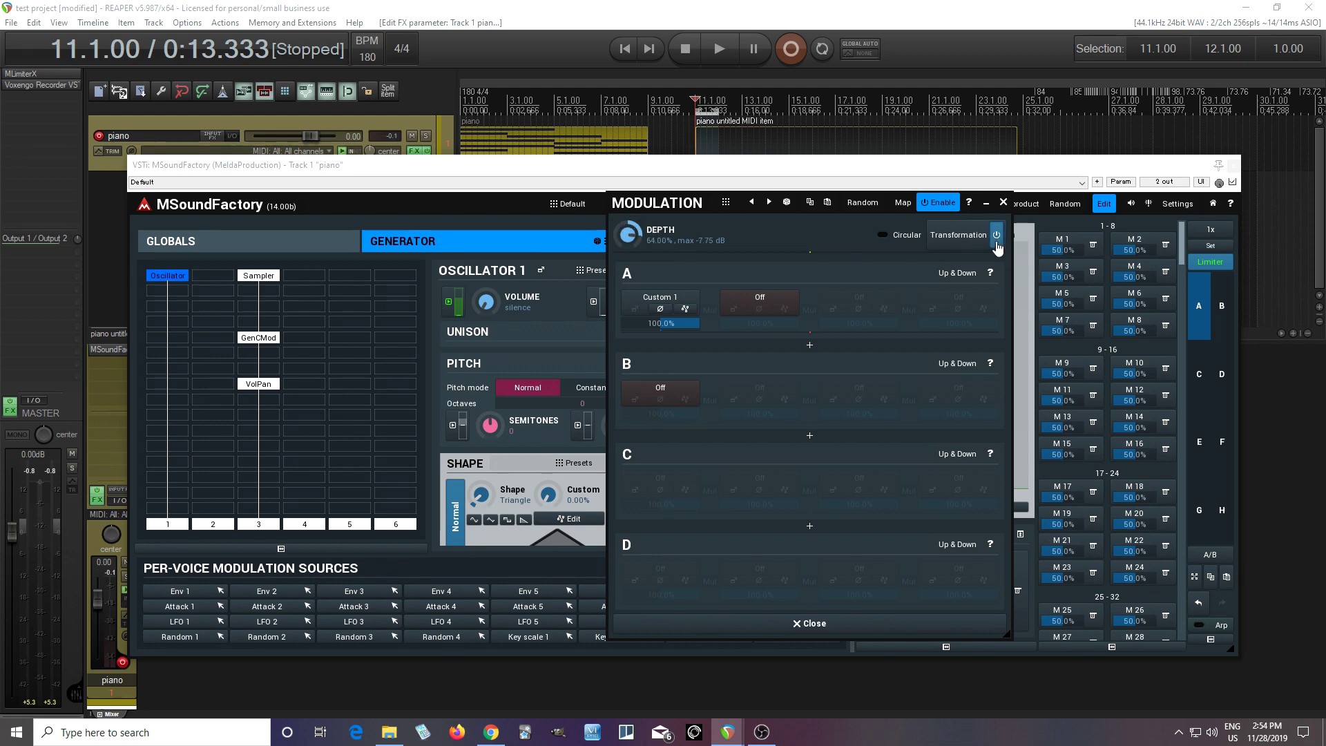
# Step: Bend the volume modulation's transformation curve into a concave shape and confirm it
pyautogui.click(958, 235)
pyautogui.moveTo(979, 366); pyautogui.dragTo(979, 300)
pyautogui.click(840, 640)
pyautogui.click(819, 626)
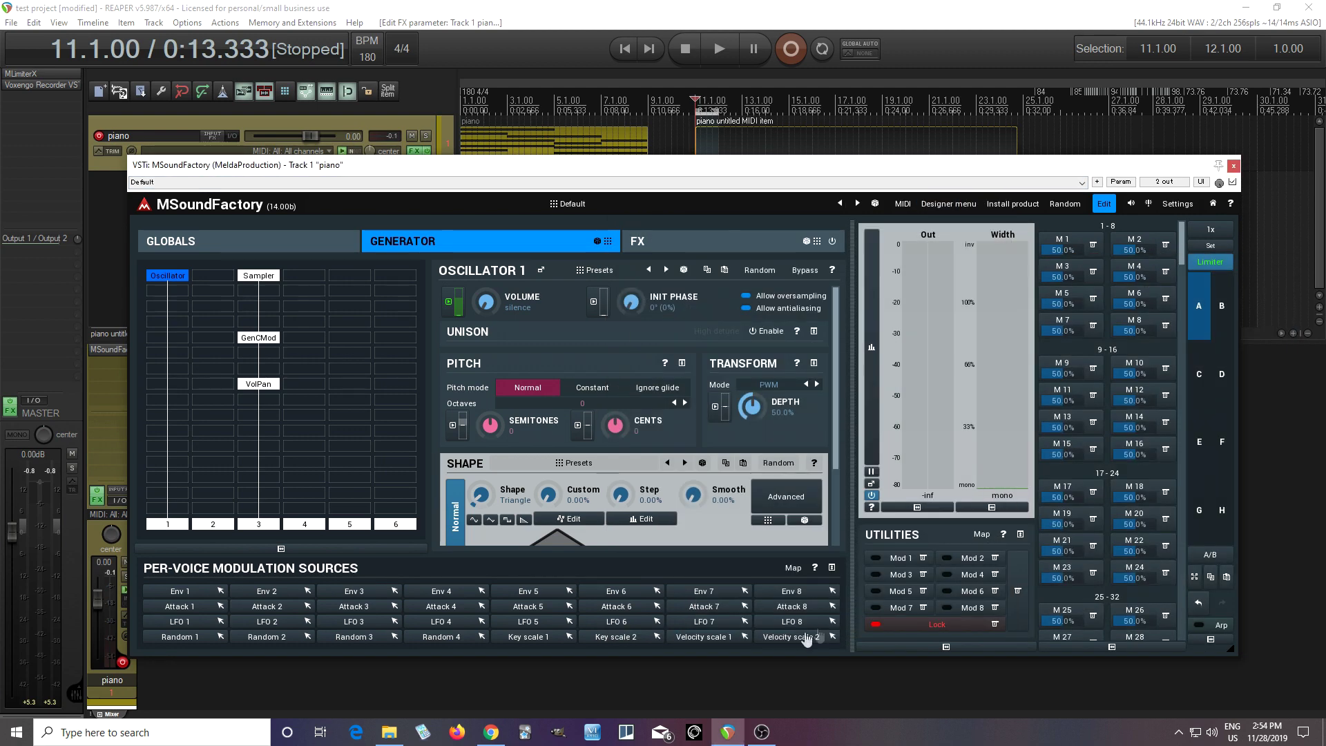
pyautogui.click(266, 279)
# Step: Play the patch from the Oscillator view, then stop playback
pyautogui.click(167, 276)
pyautogui.click(714, 50)
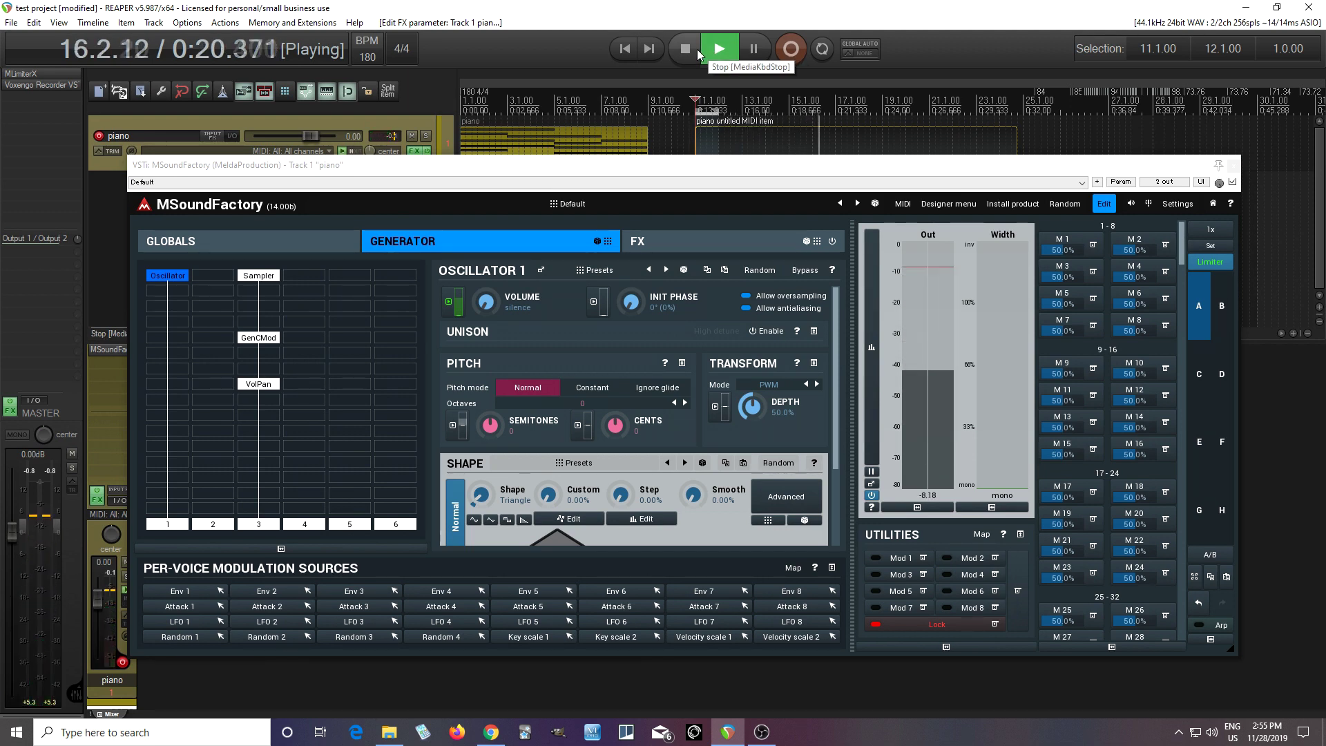
pyautogui.click(697, 52)
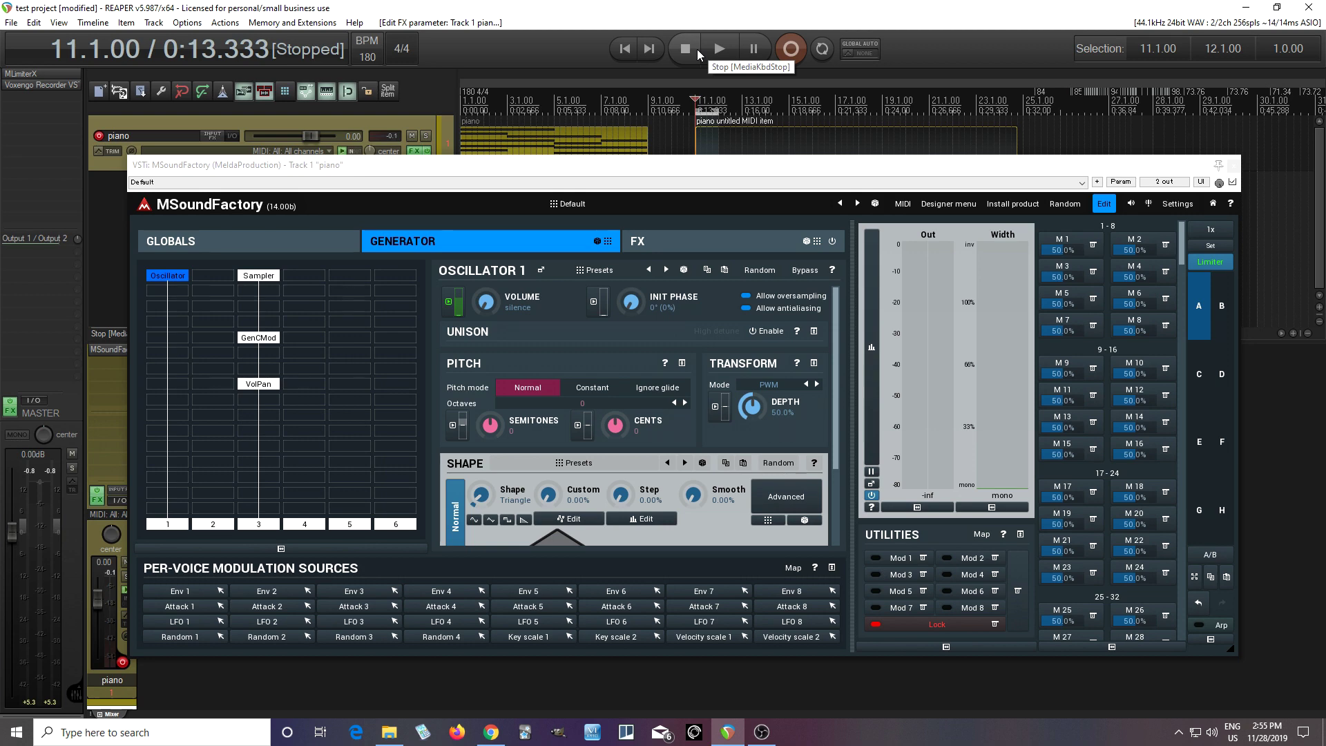
# Step: Show Sampler 1's settings for the just talking region
pyautogui.click(257, 276)
pyautogui.scroll(-5, 808, 395)
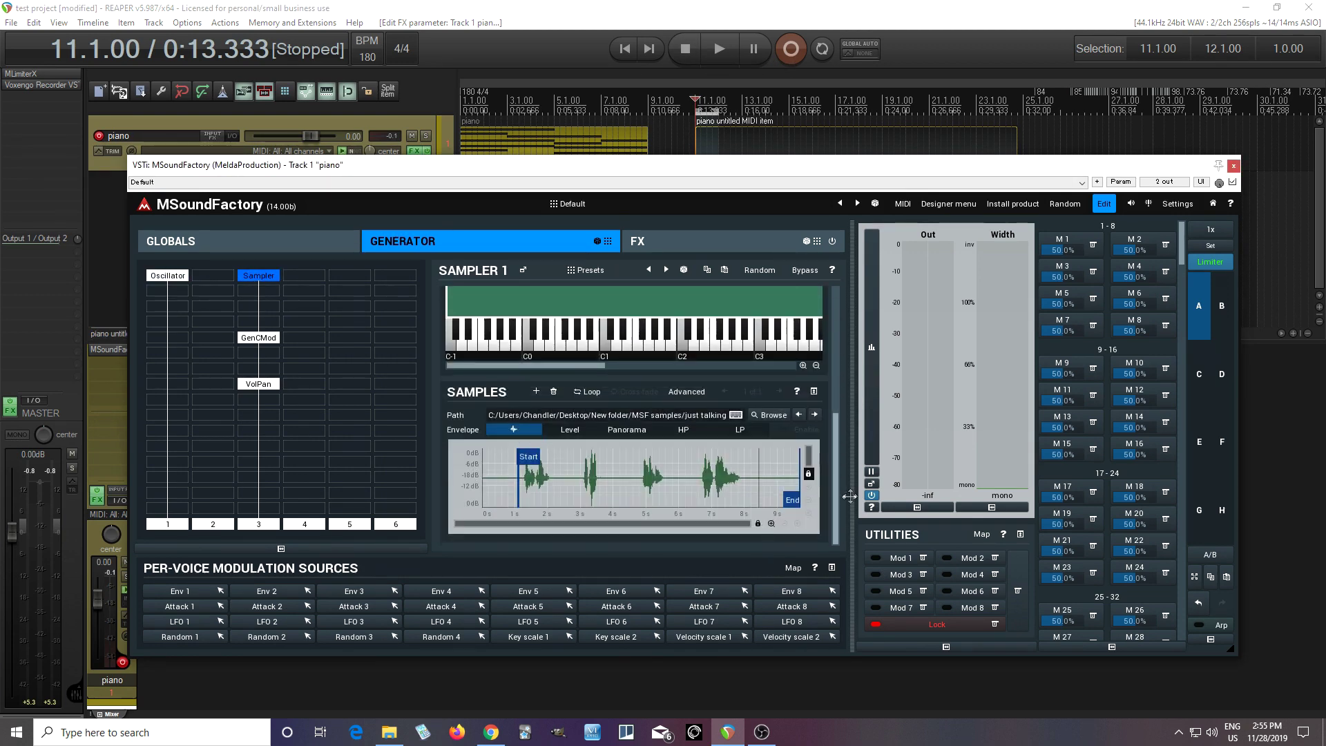
pyautogui.moveTo(836, 477); pyautogui.dragTo(837, 328)
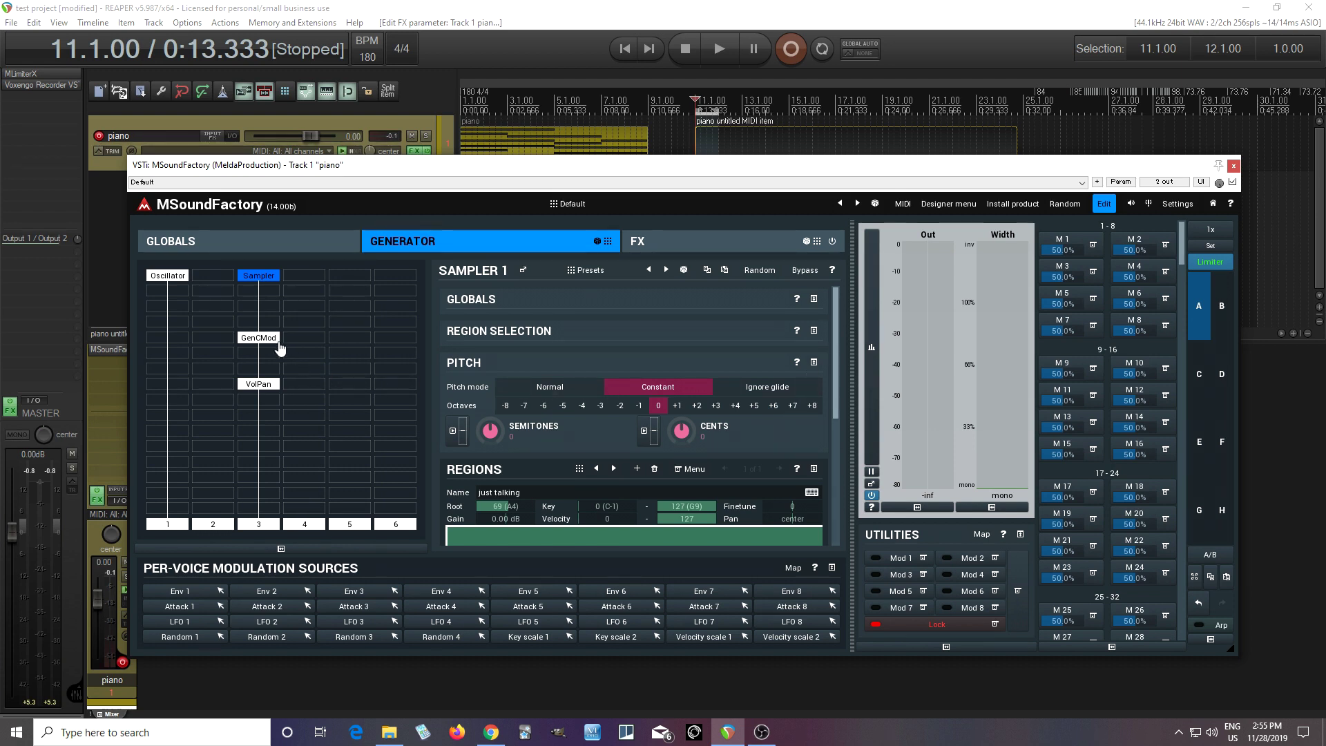
# Step: Disable the Sampler and add an LFO below it with 'Output from 0 to 1' enabled
pyautogui.click(259, 275)
pyautogui.click(270, 302)
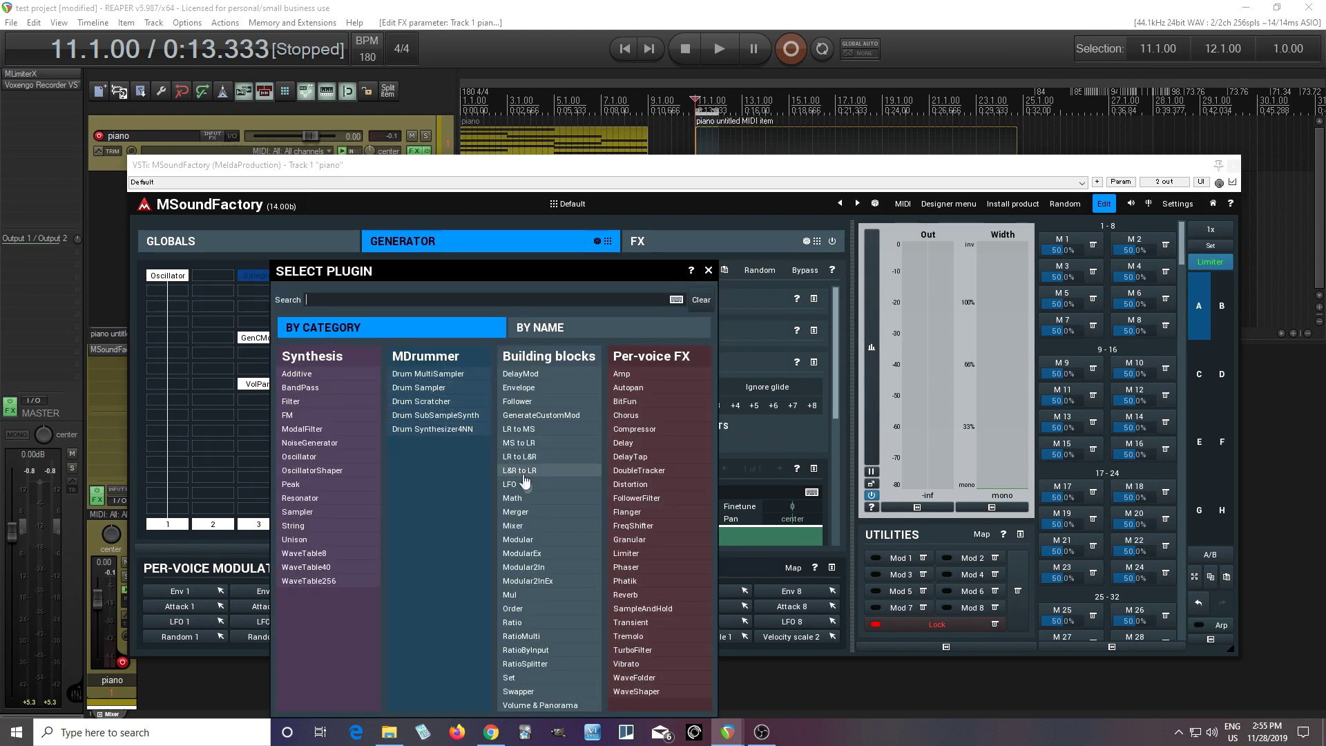
pyautogui.click(545, 495)
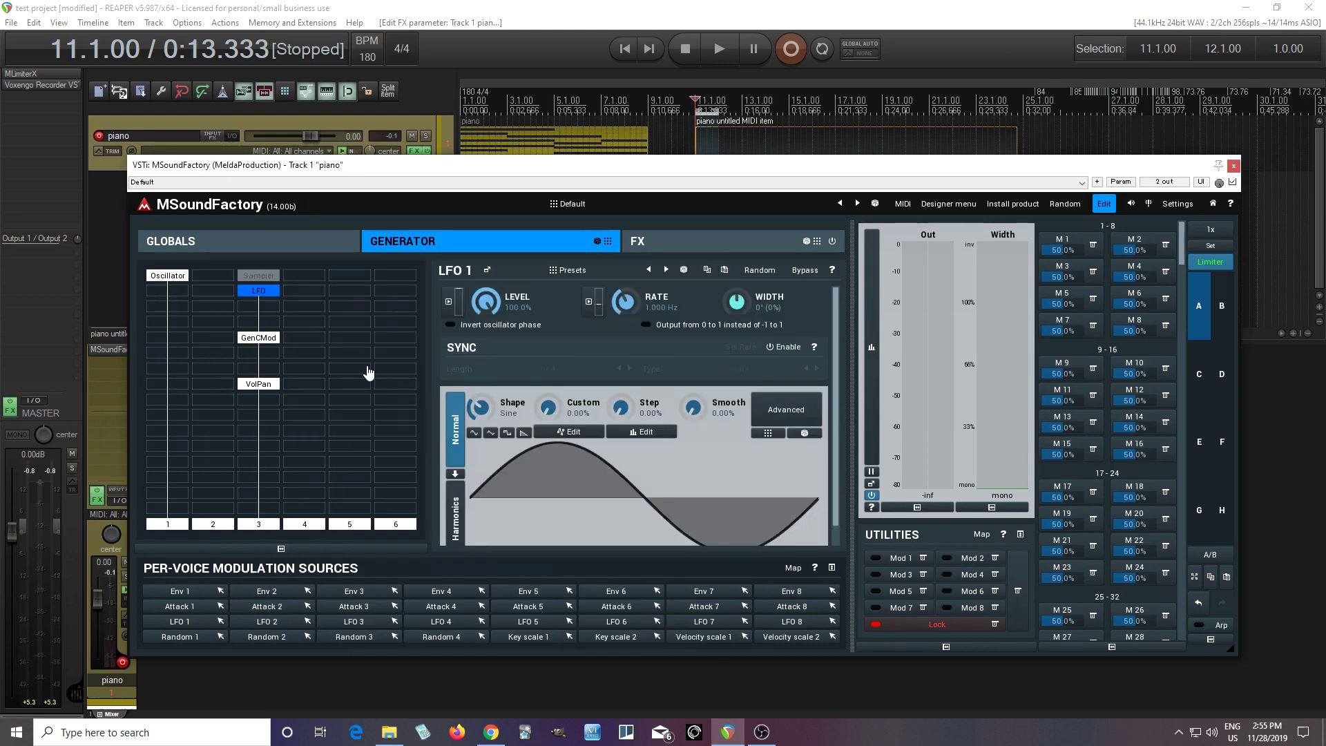
pyautogui.click(709, 330)
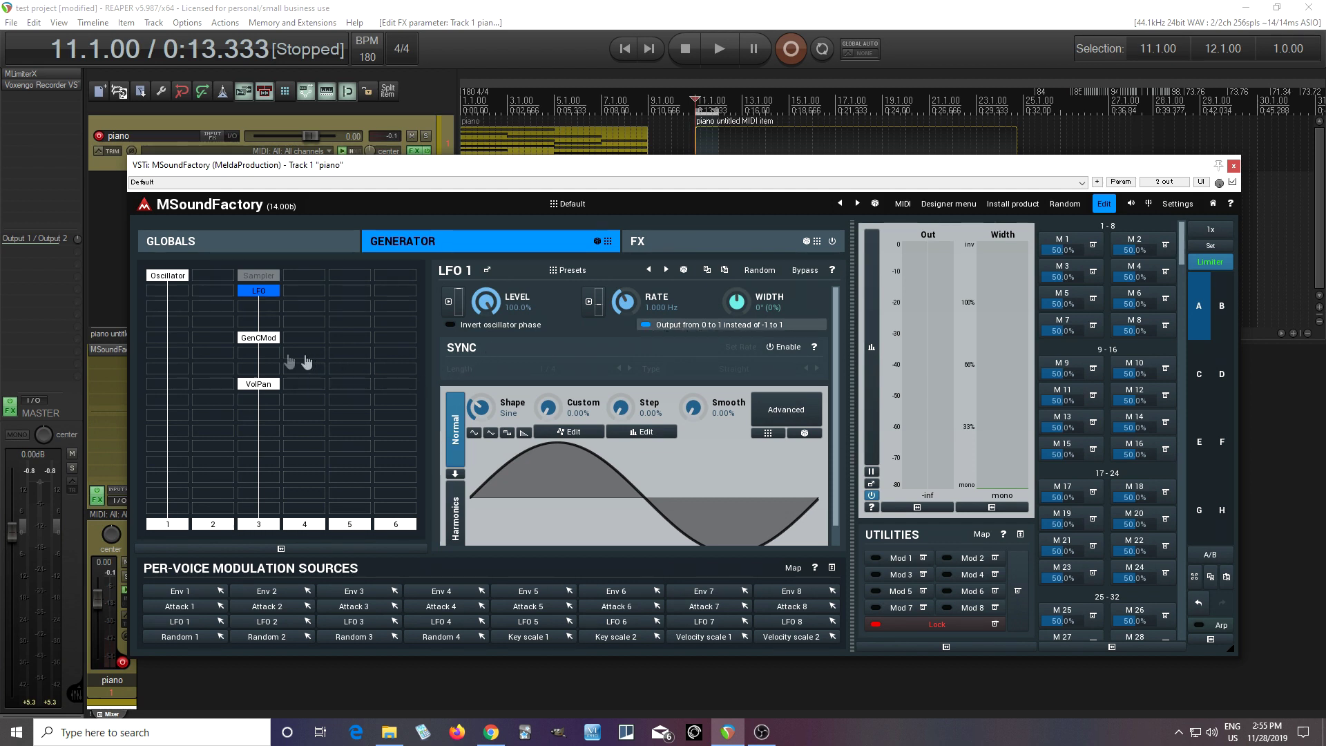
# Step: Return to the Oscillator view and start playback to hear the LFO
pyautogui.click(268, 342)
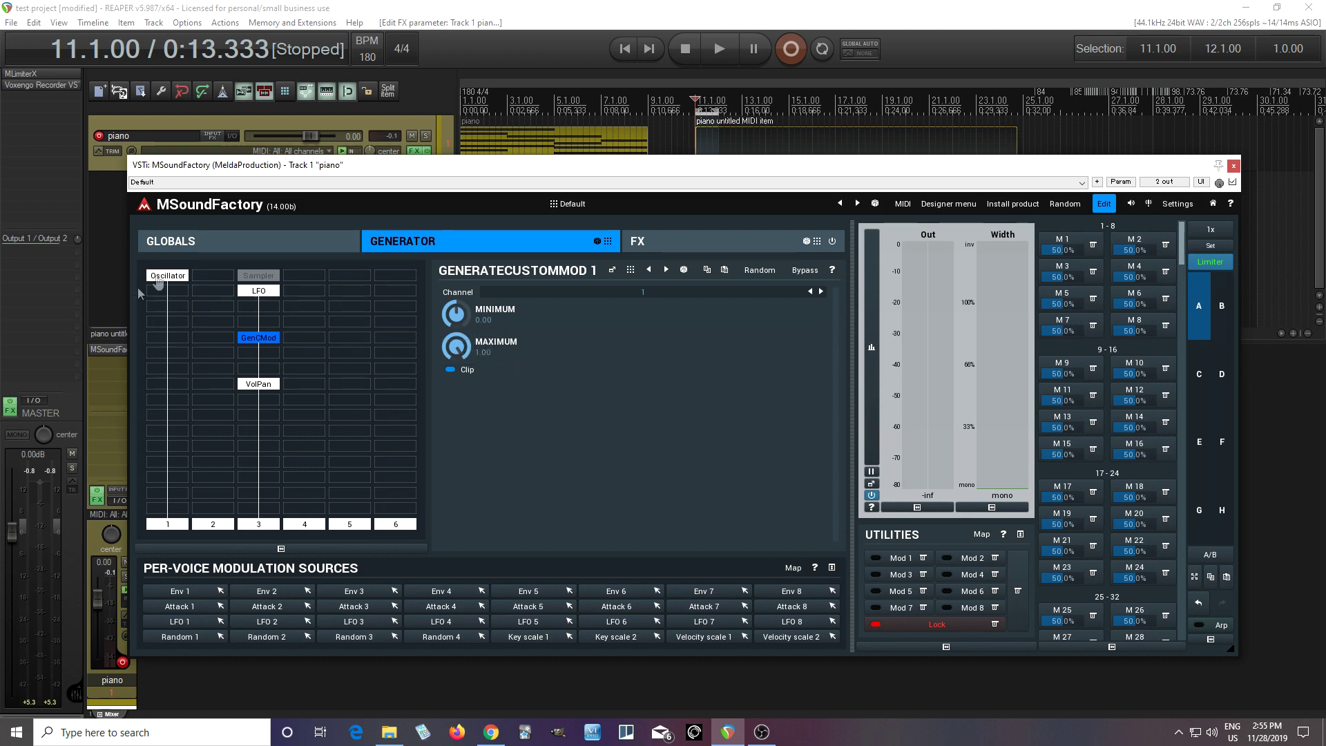
pyautogui.click(181, 279)
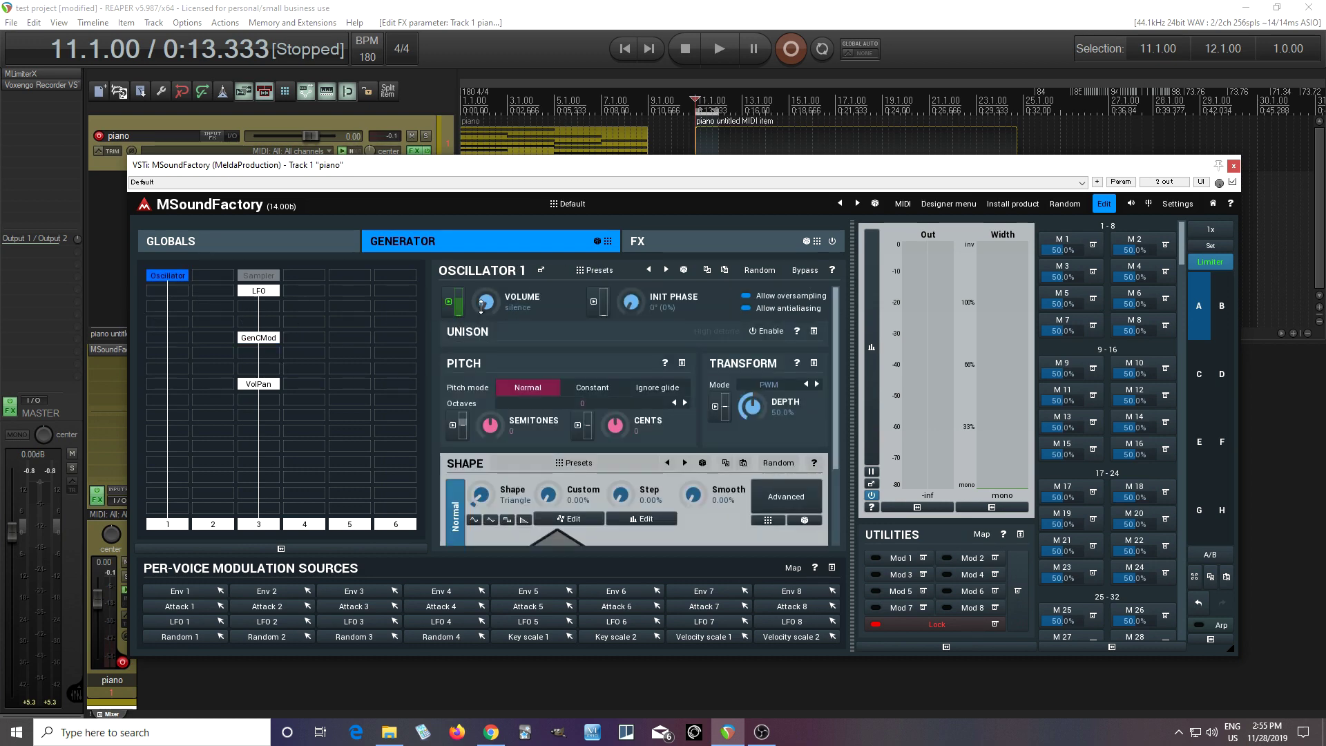
pyautogui.click(724, 60)
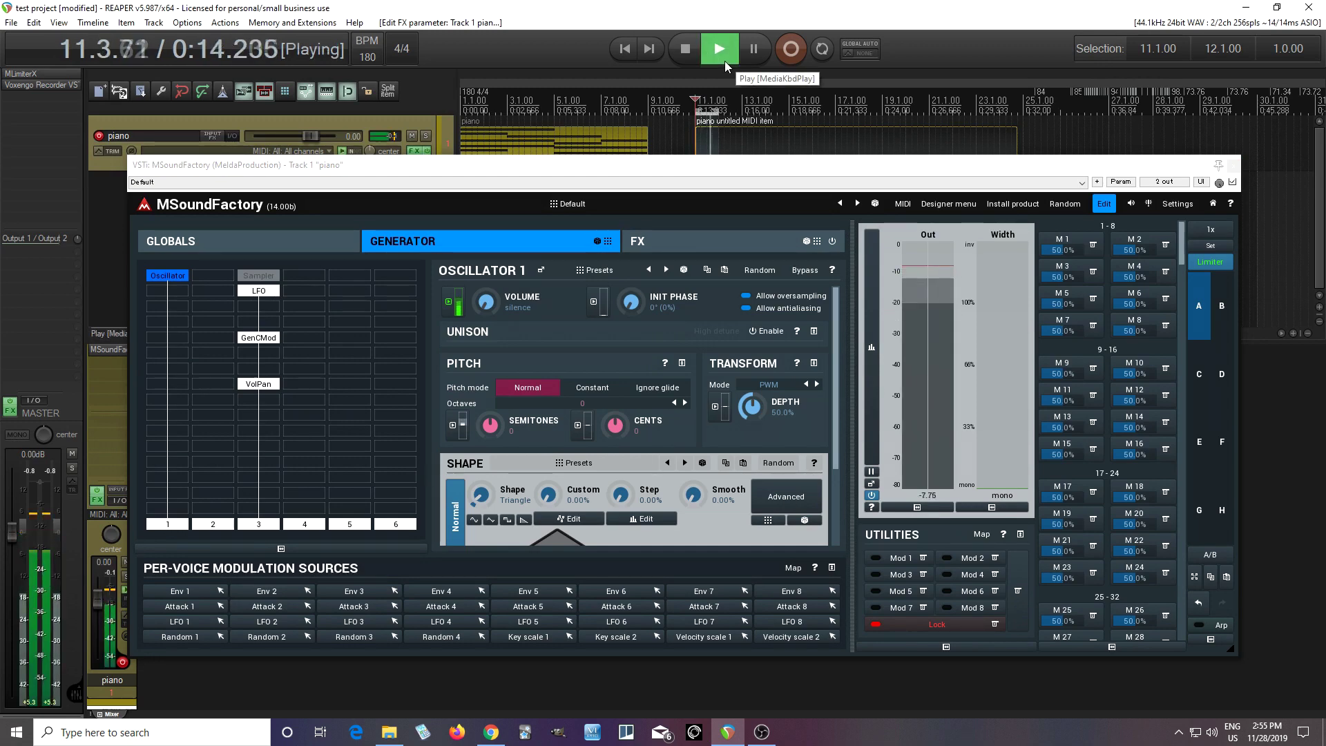
# Step: Drag LFO 1's Rate down to 0.5889 Hz while listening, then stop playback
pyautogui.click(260, 291)
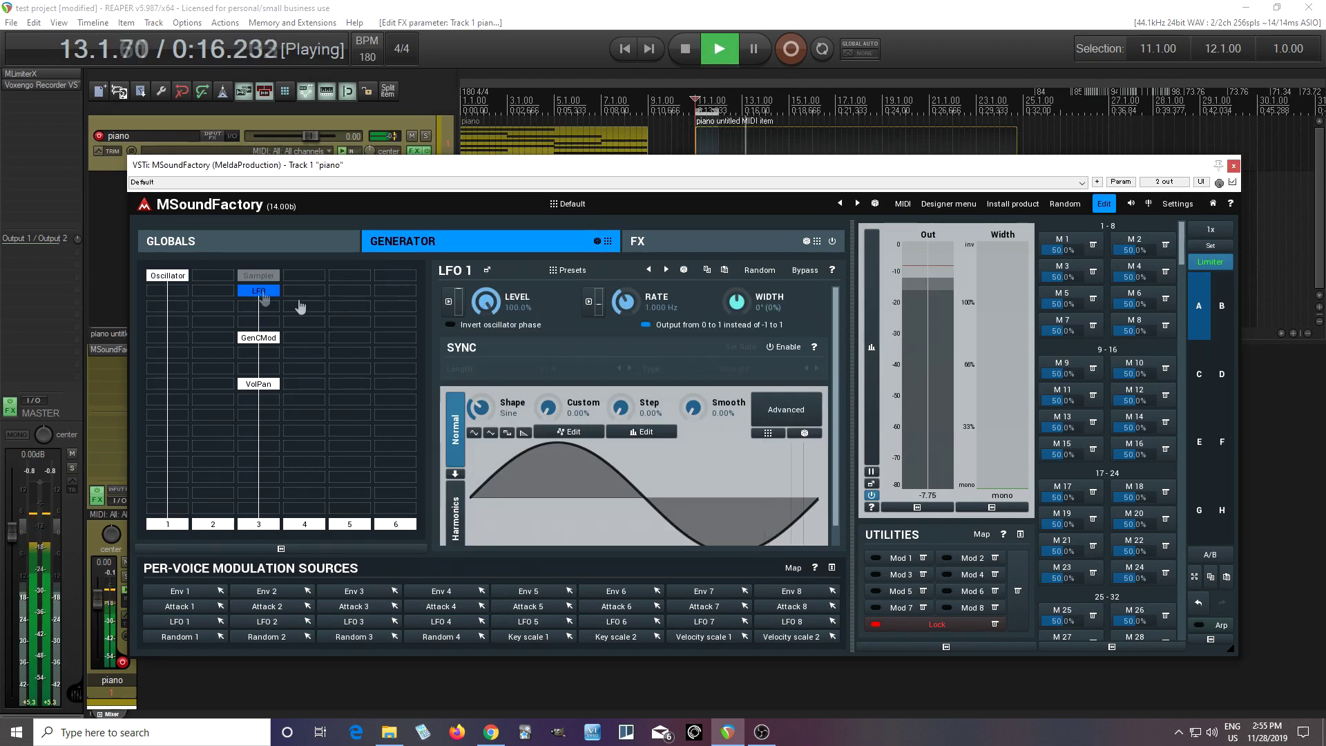
pyautogui.moveTo(624, 301)
pyautogui.mouseDown()
pyautogui.moveTo(625, 276)
pyautogui.moveTo(625, 318)
pyautogui.mouseUp()
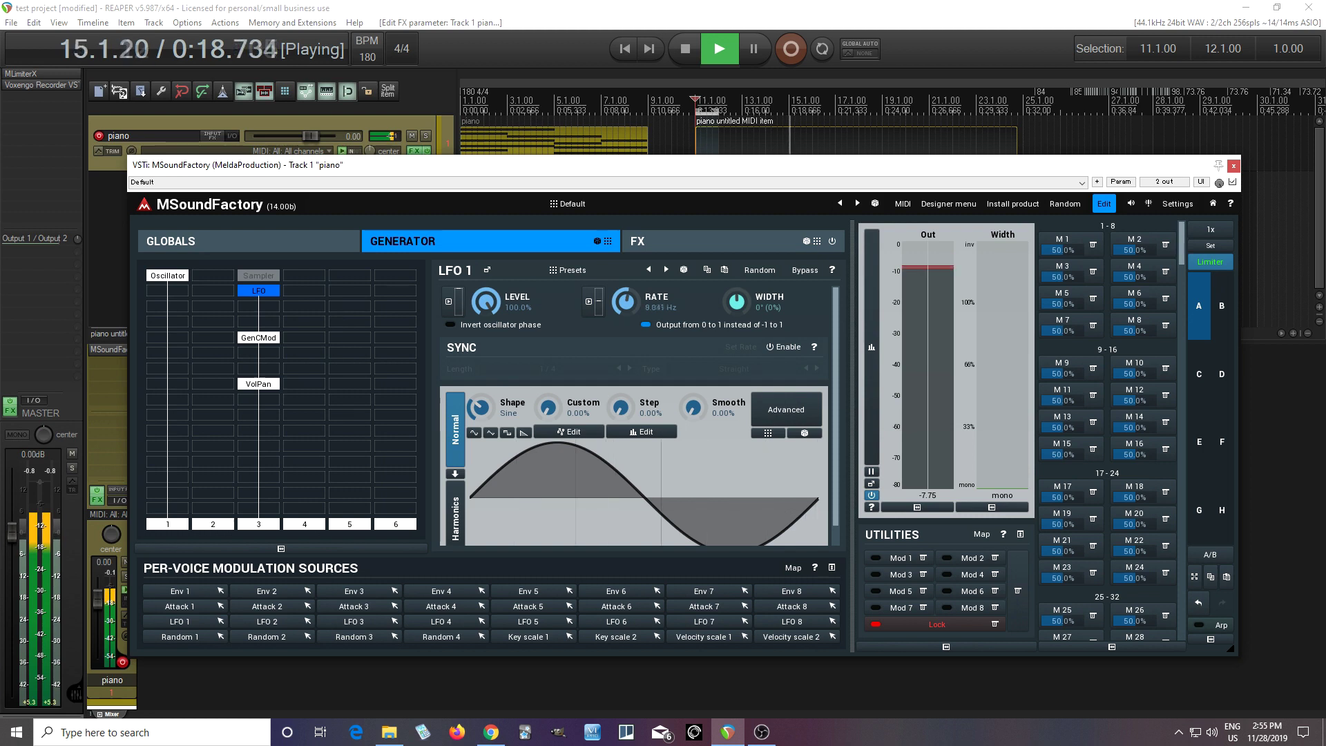
pyautogui.click(683, 55)
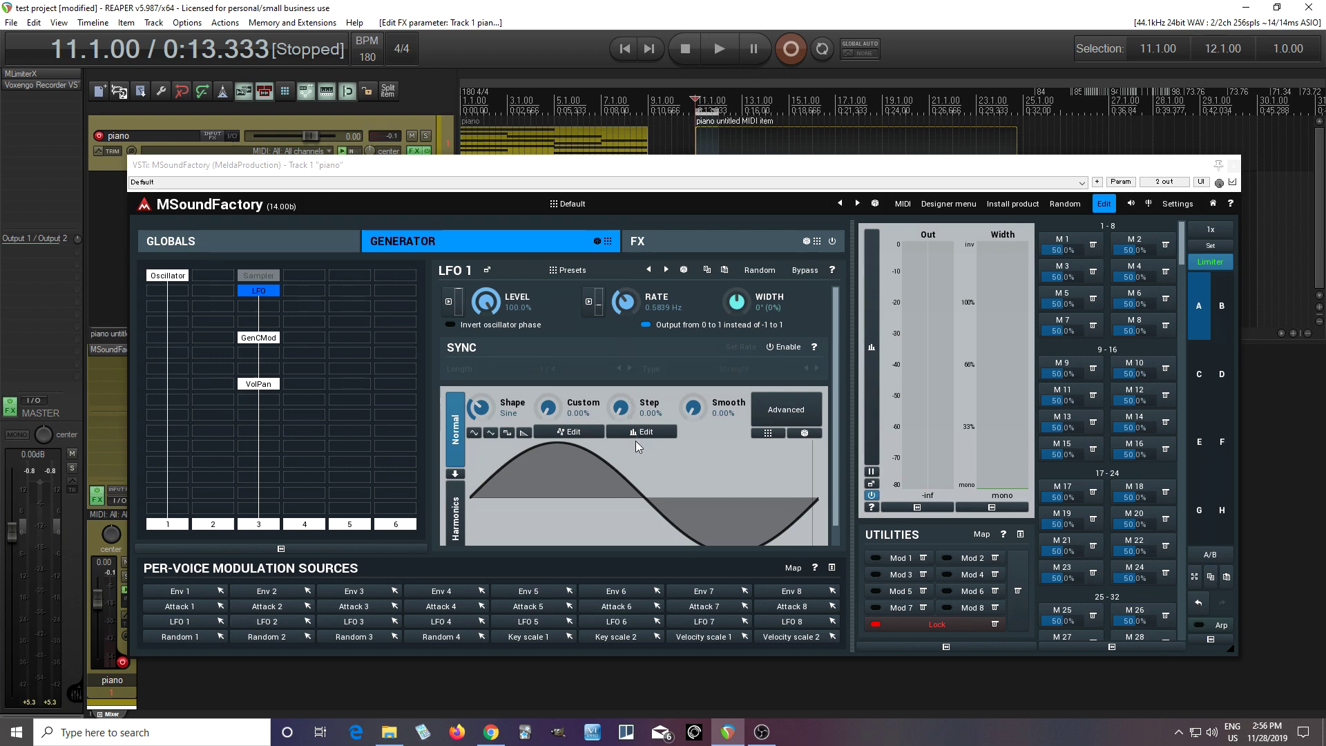
pyautogui.click(266, 304)
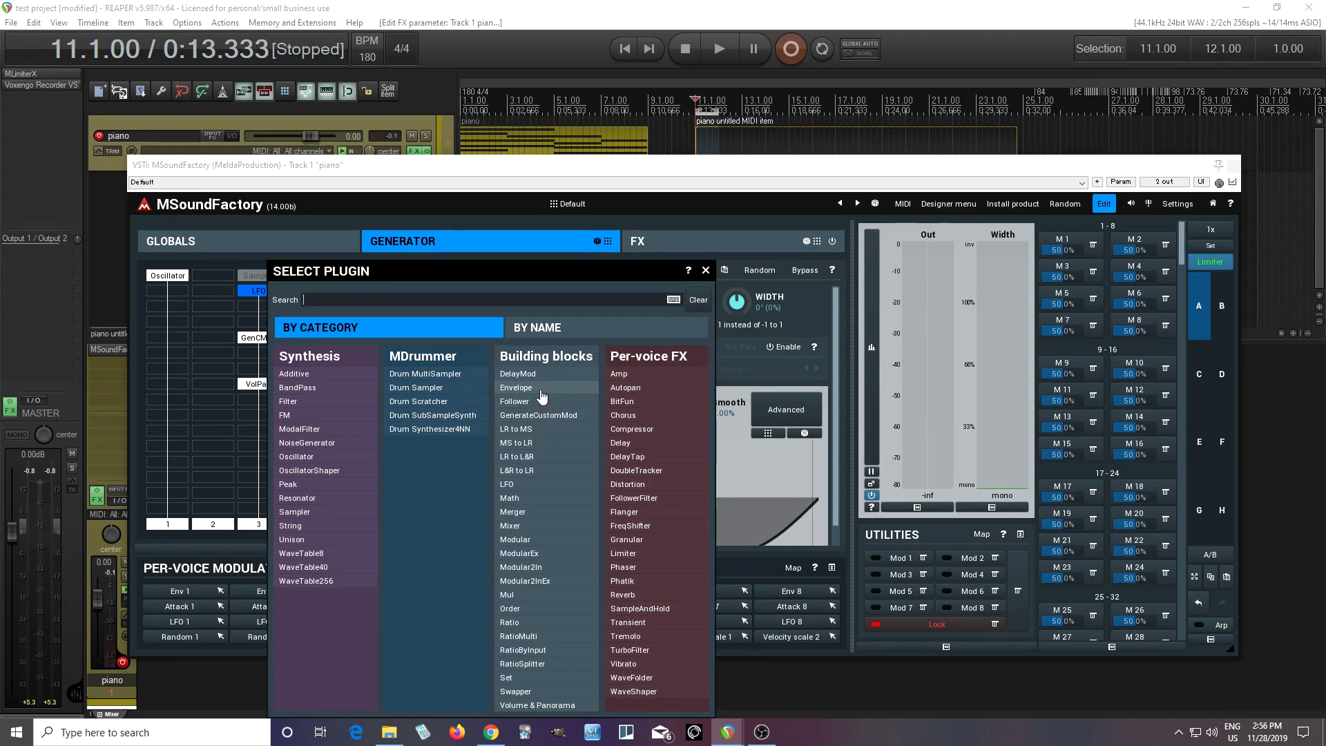
# Step: Move GenCMod down a row and insert a SampleAndHold above it with Value 26.8%
pyautogui.click(705, 270)
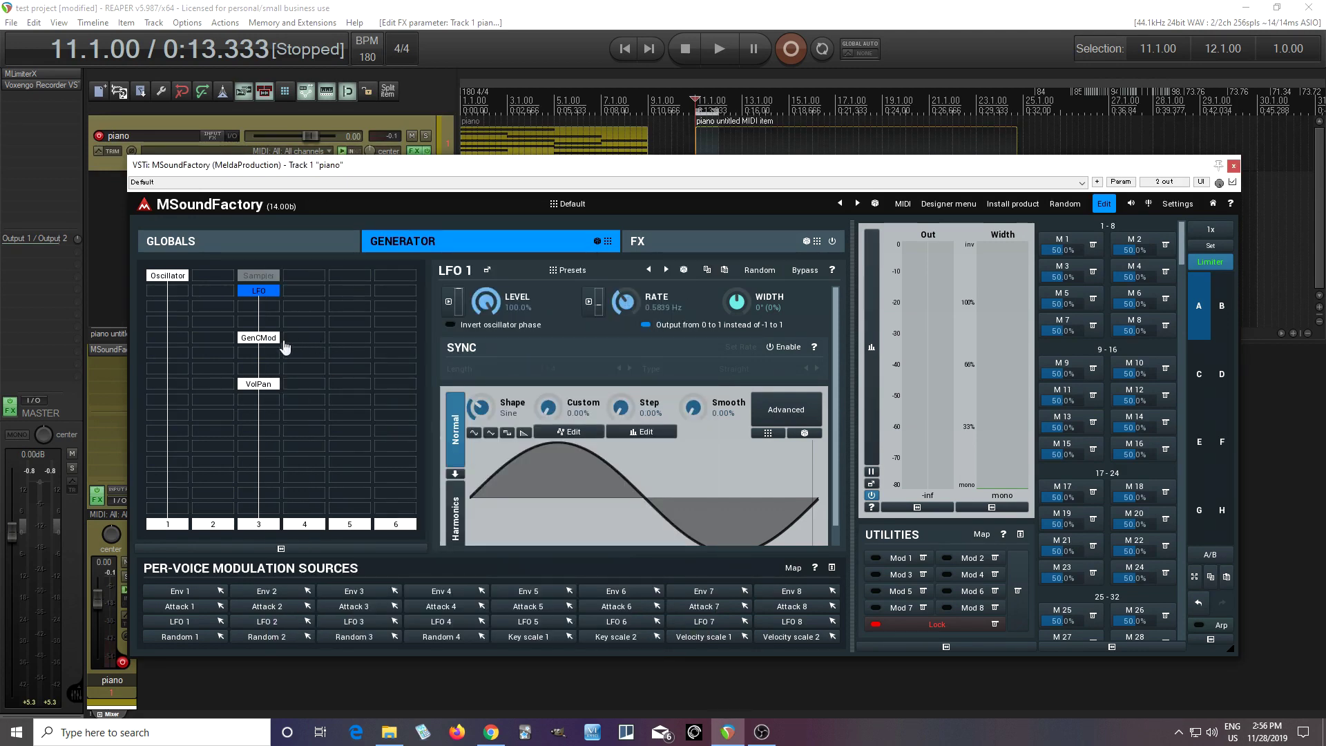
pyautogui.moveTo(270, 338); pyautogui.dragTo(272, 353)
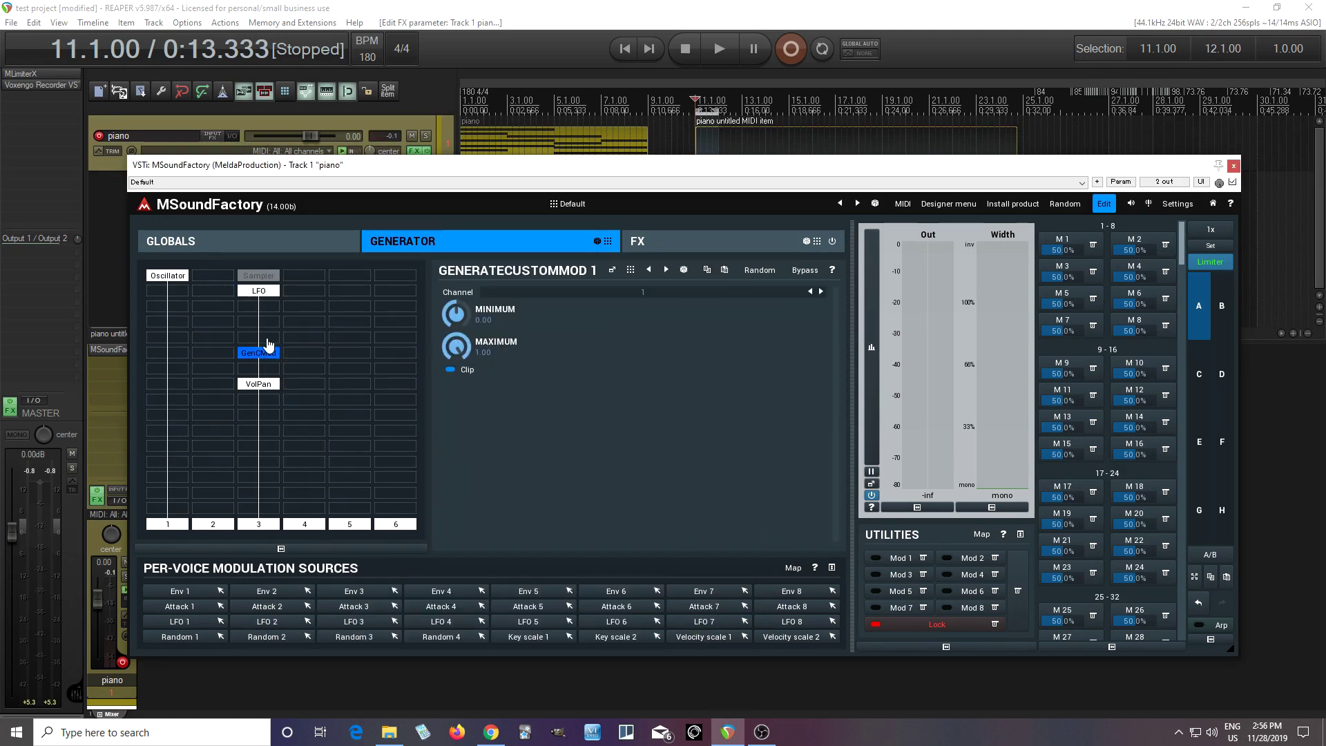
pyautogui.doubleClick(266, 338)
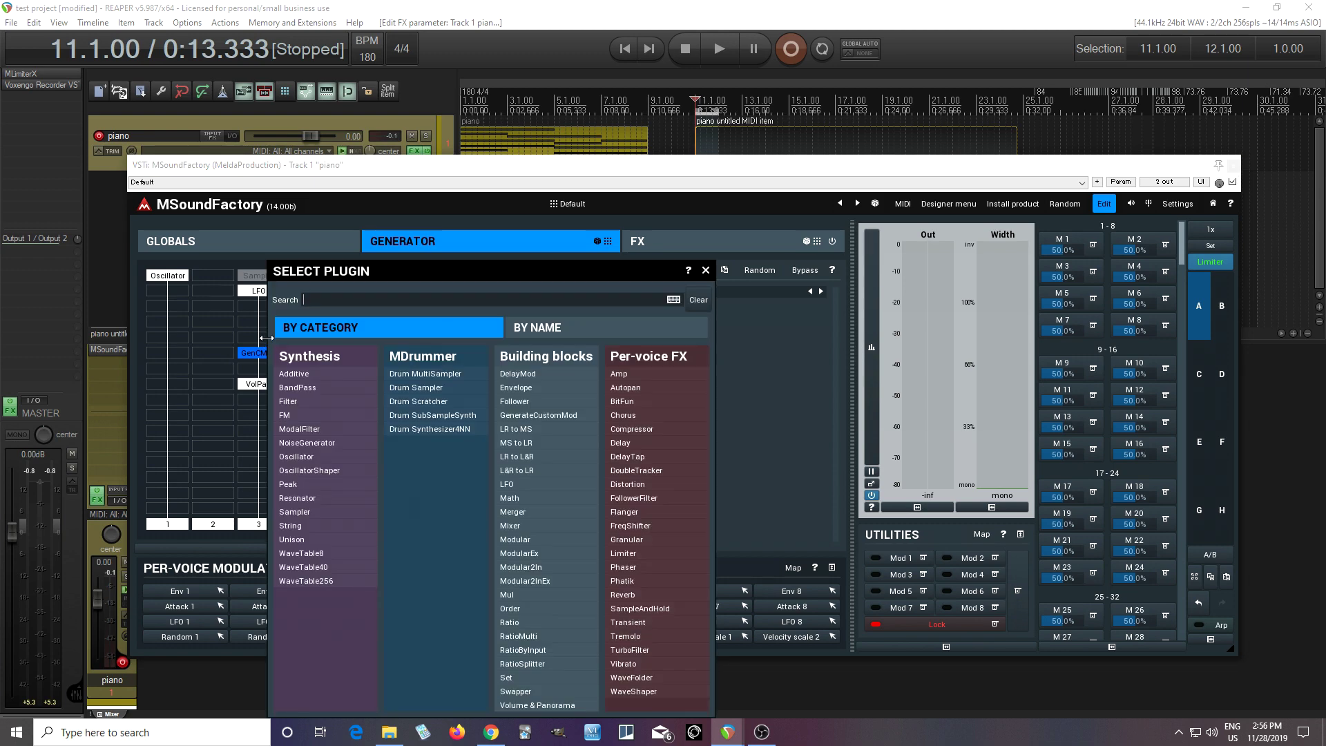
pyautogui.click(647, 610)
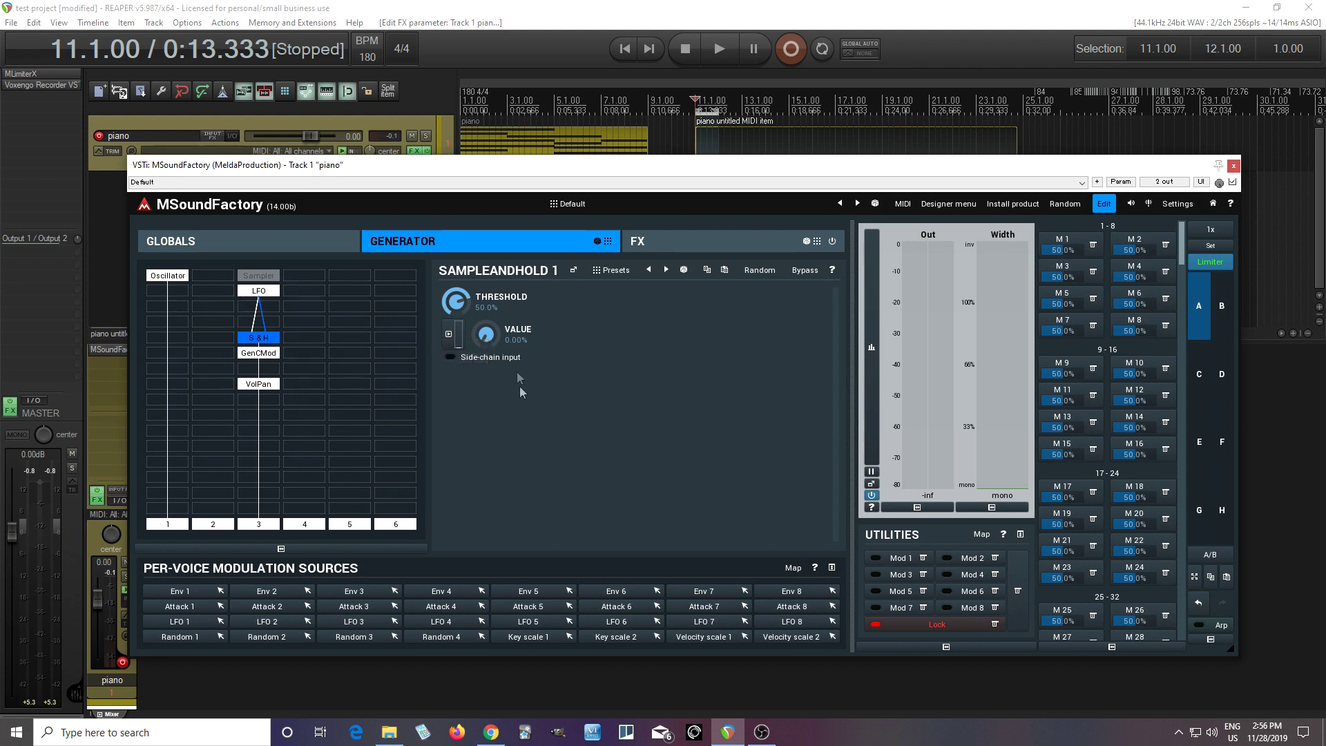
pyautogui.moveTo(492, 333); pyautogui.dragTo(492, 334)
pyautogui.click(303, 297)
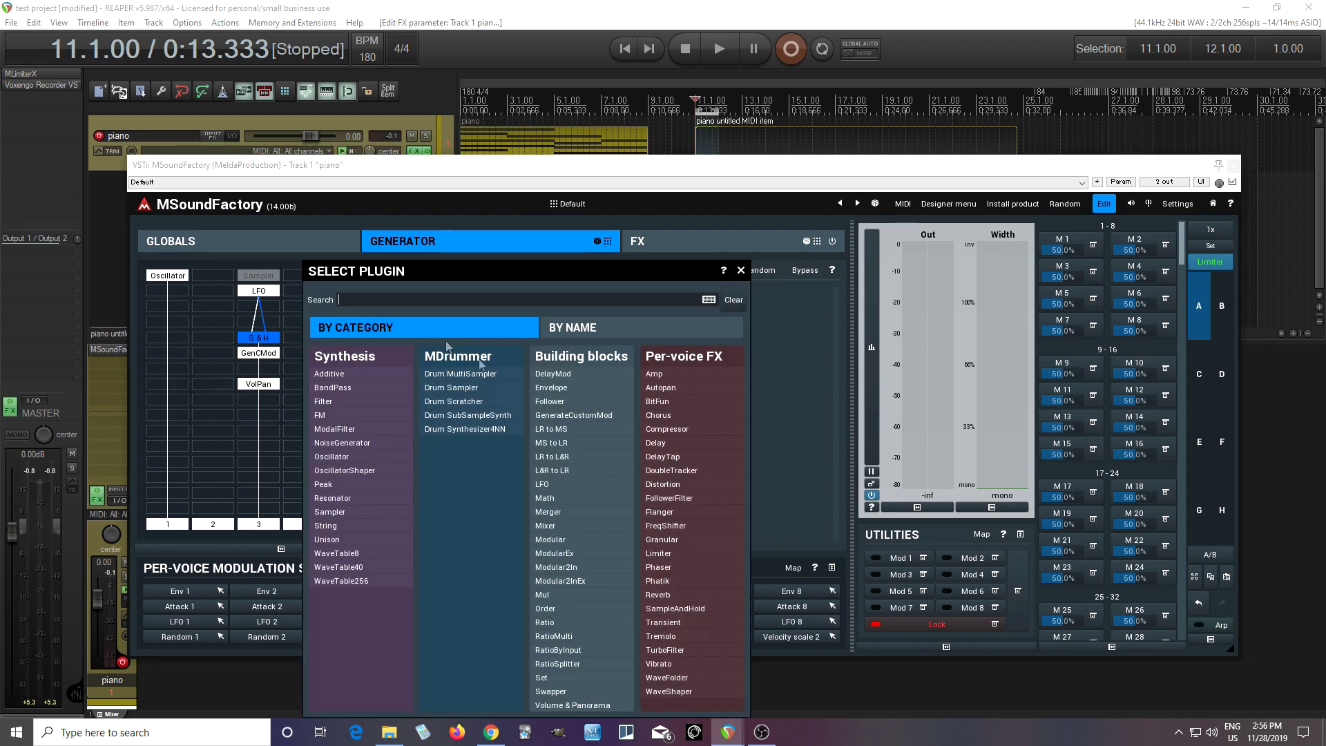
# Step: Add a second LFO in column 4 and route it into the Sample-and-Hold side-chain on input 4, with steal enabled
pyautogui.click(543, 485)
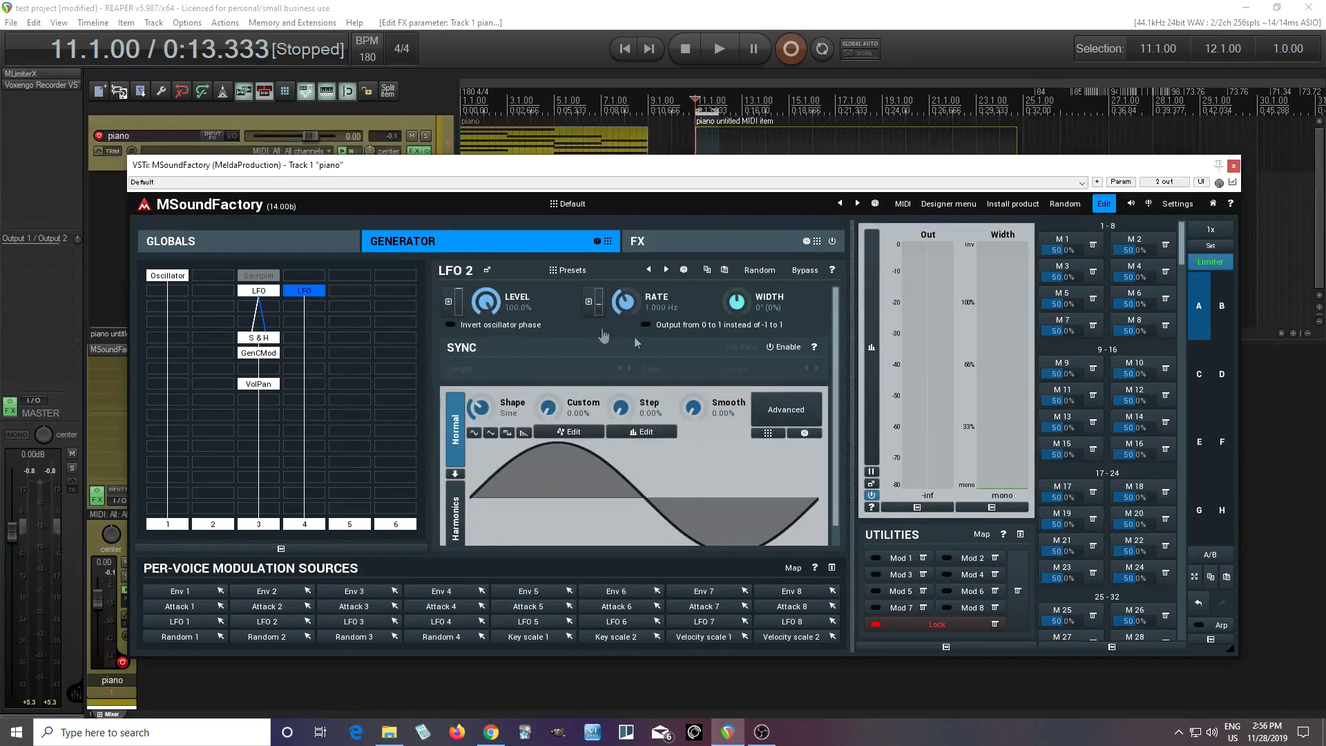
pyautogui.rightClick(258, 337)
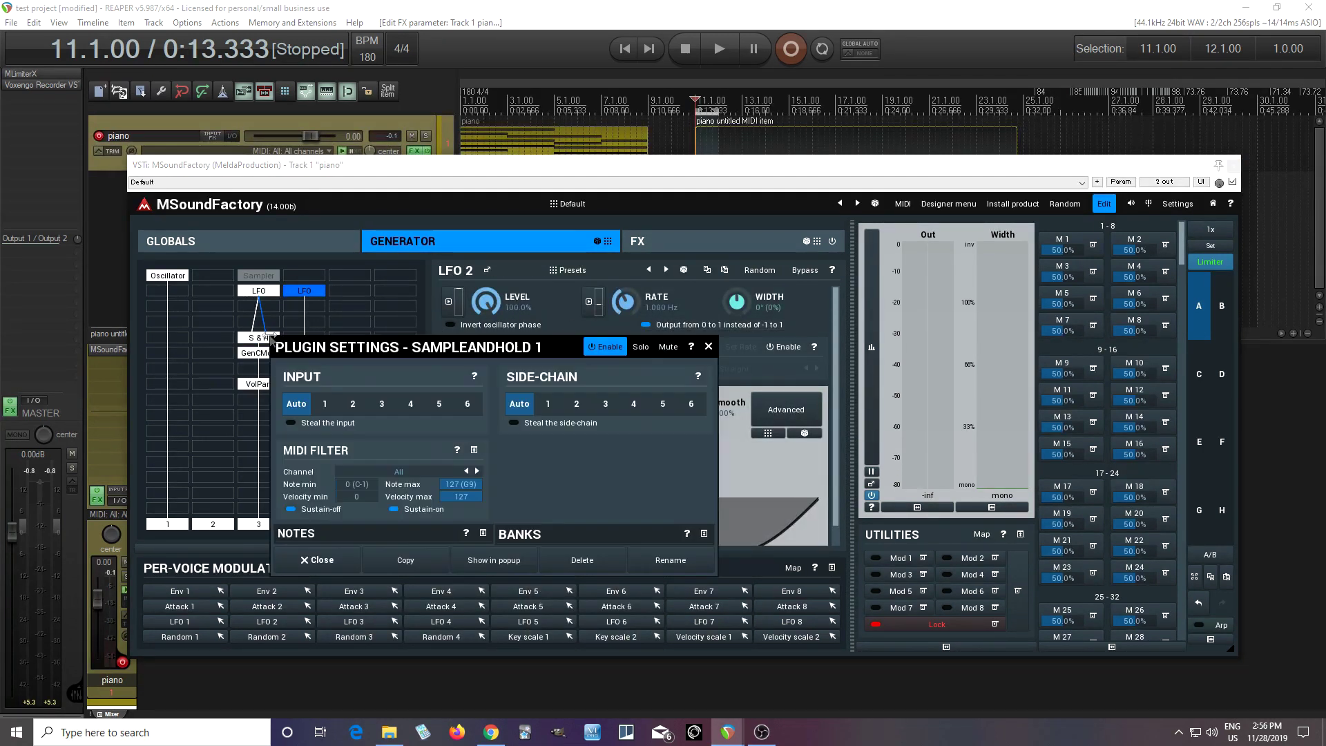
pyautogui.click(633, 405)
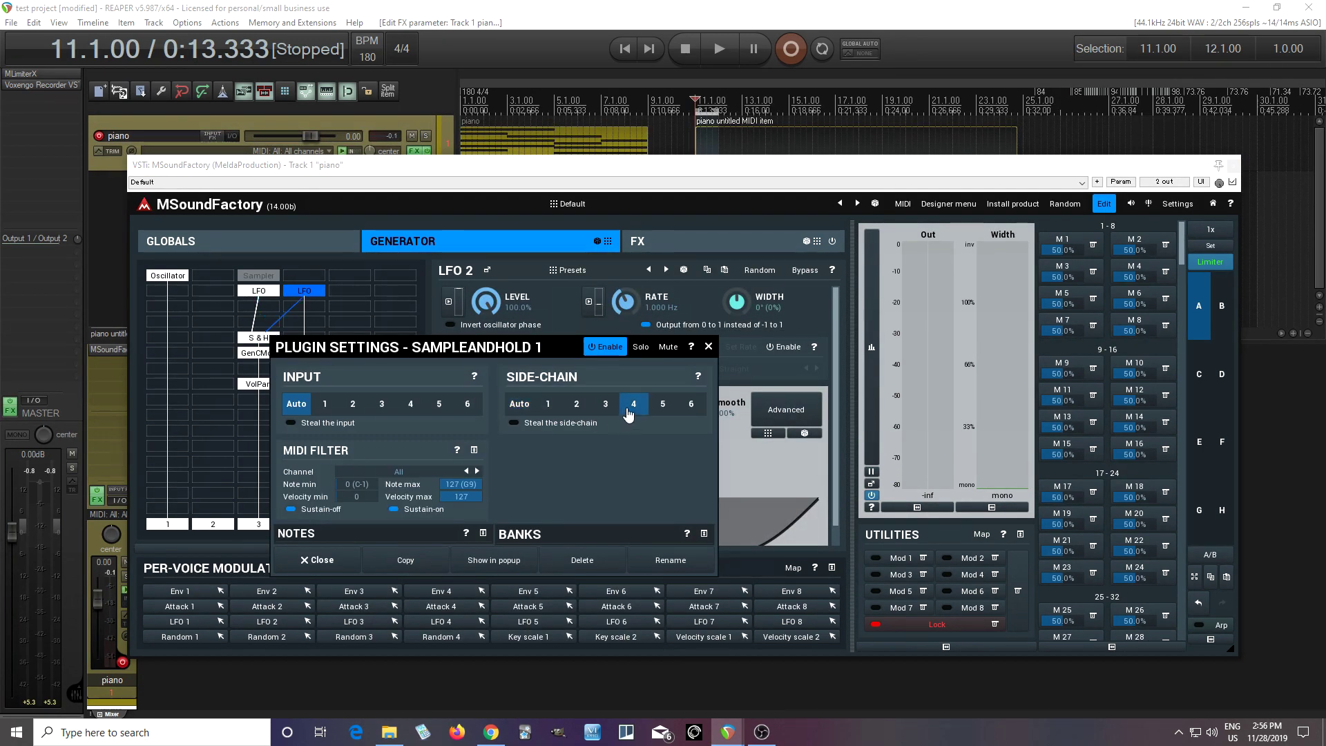
pyautogui.moveTo(373, 350); pyautogui.dragTo(675, 352)
pyautogui.click(867, 429)
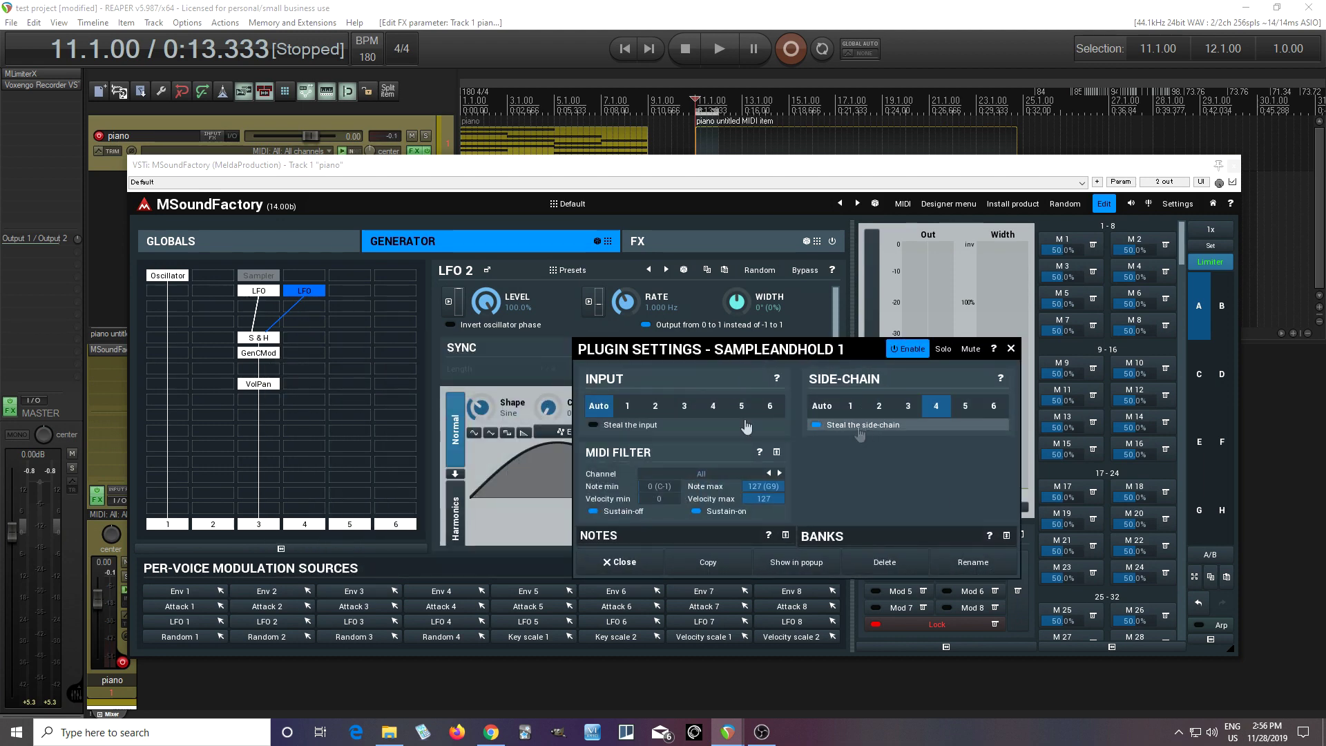
pyautogui.click(639, 565)
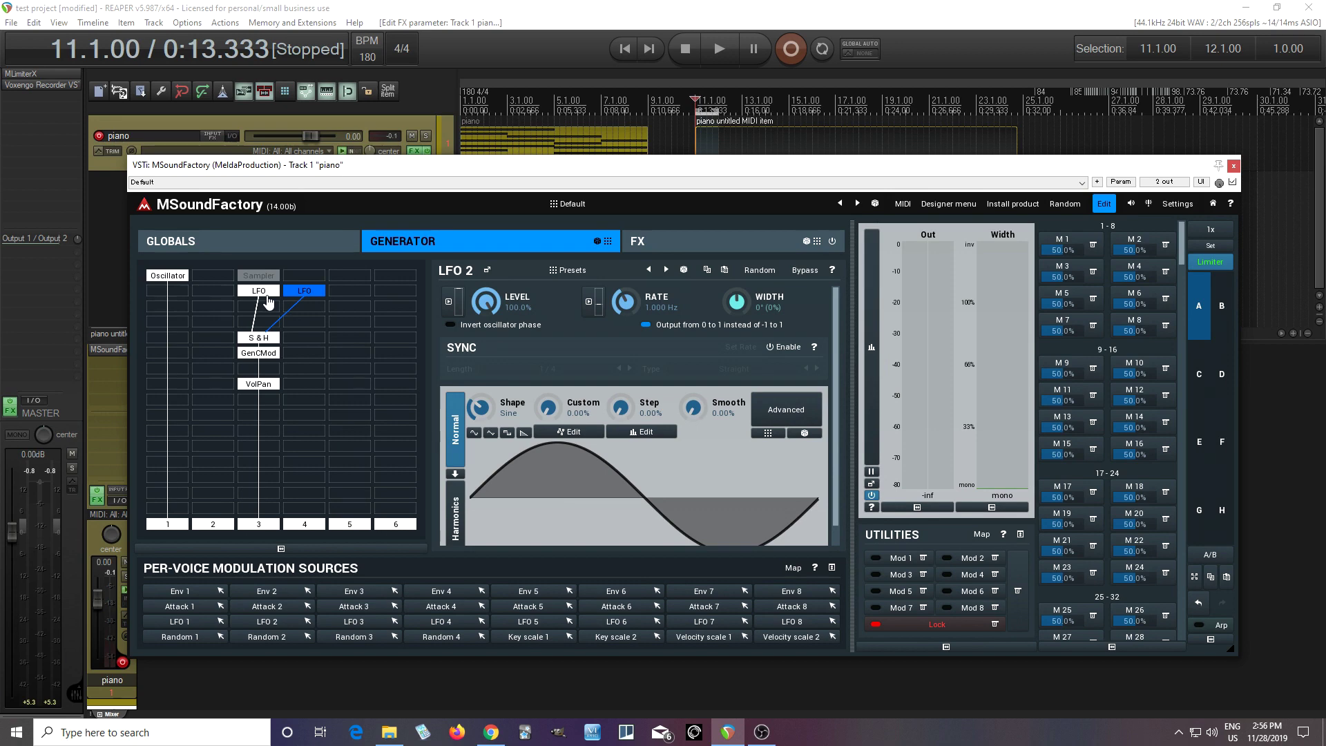
pyautogui.click(258, 336)
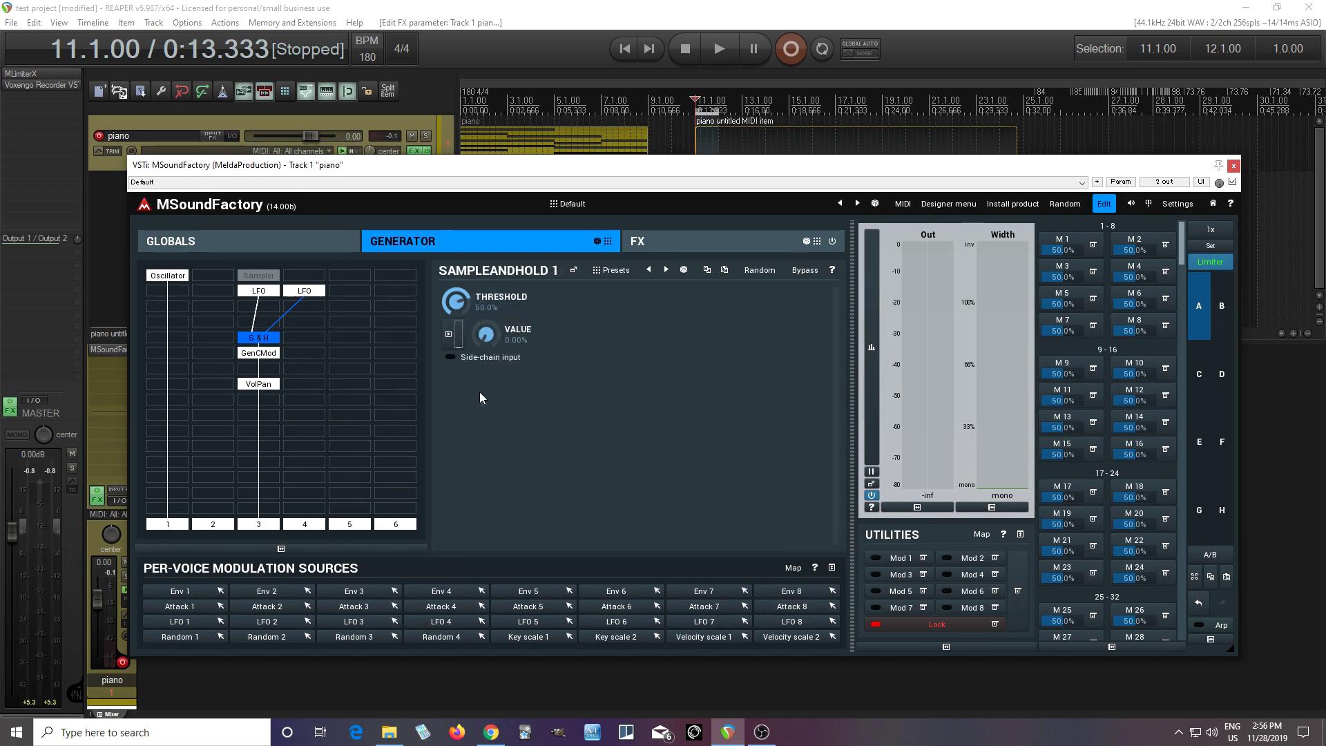
pyautogui.click(259, 291)
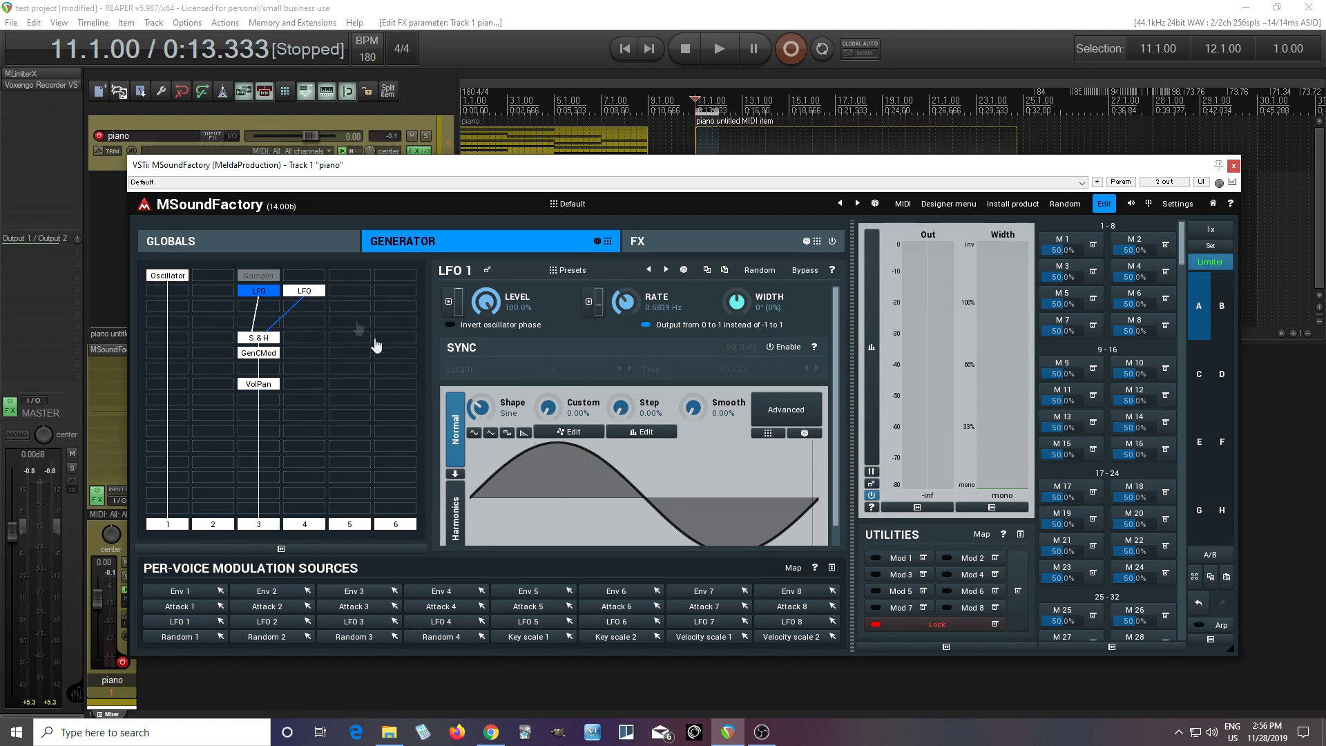
# Step: Raise Oscillator 1's volume from silence to -12 dB, checking the LFO and Sample-and-Hold panels
pyautogui.click(304, 290)
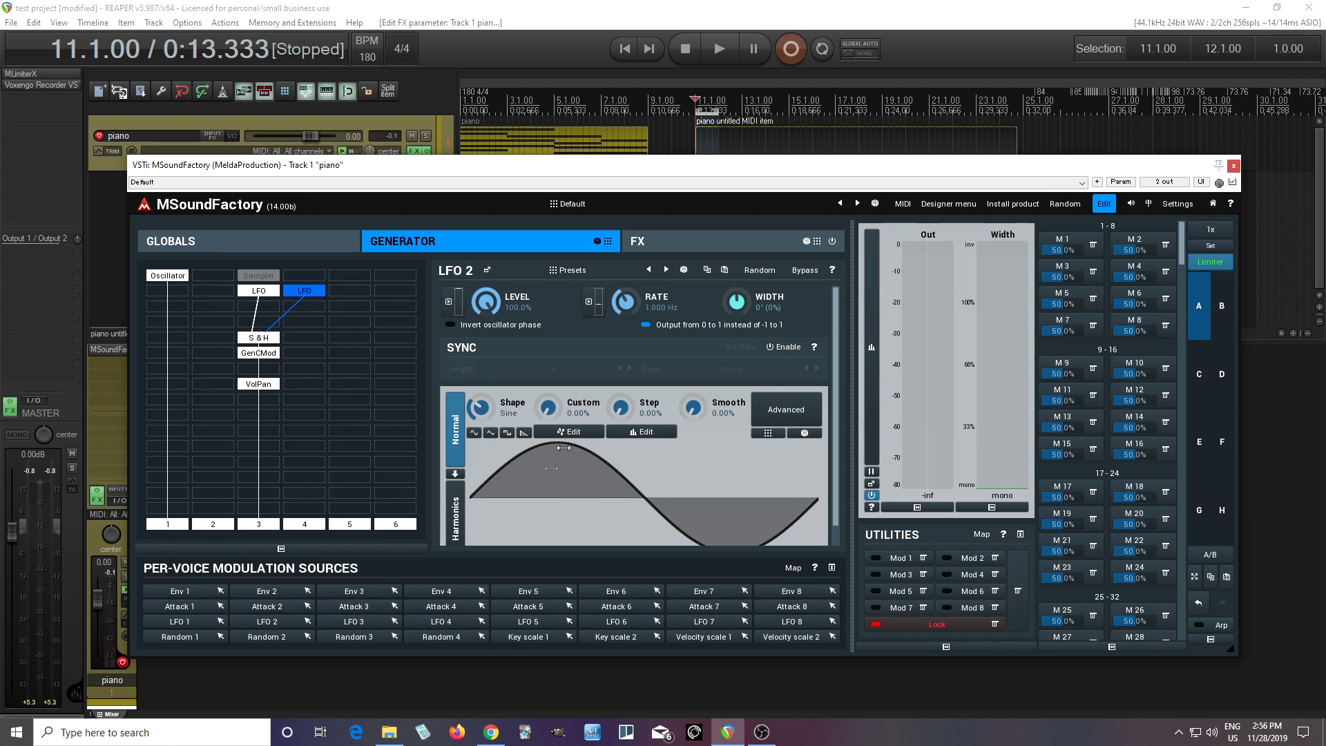
pyautogui.click(258, 291)
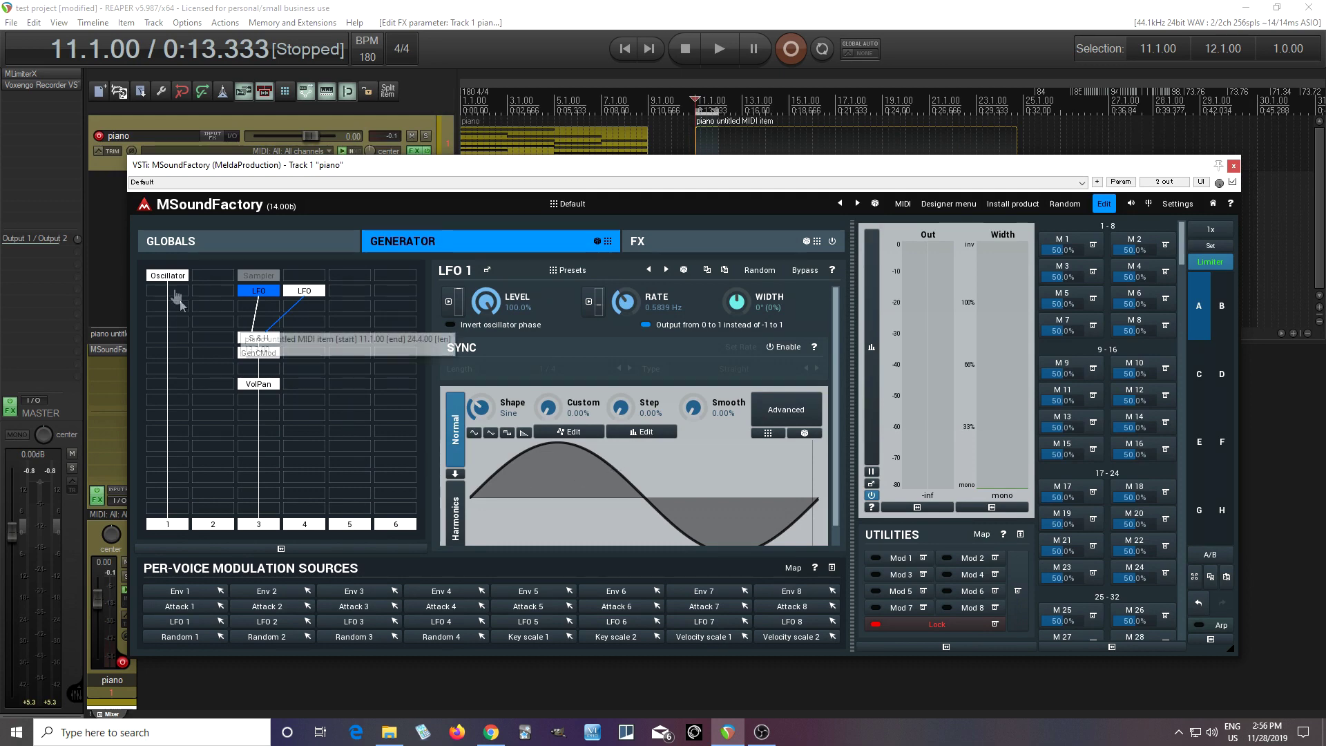
pyautogui.click(168, 275)
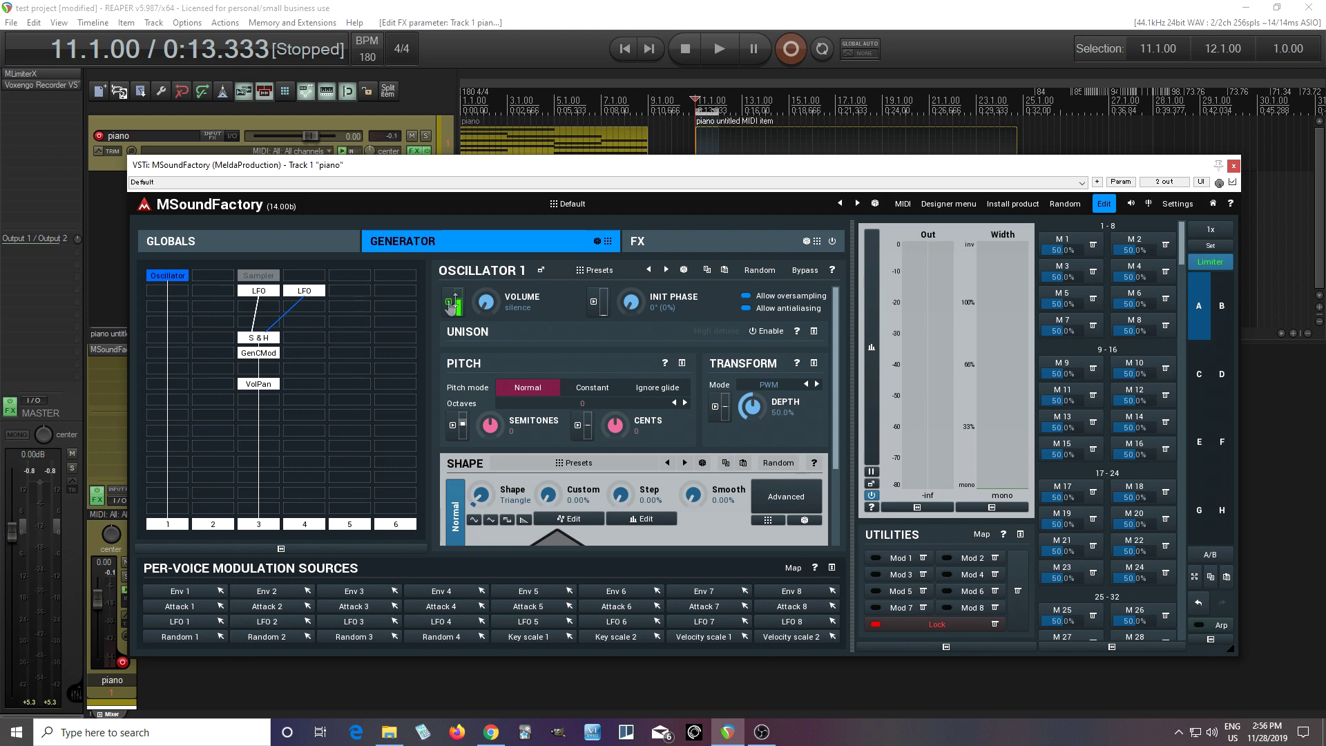
pyautogui.scroll(3, 498, 302)
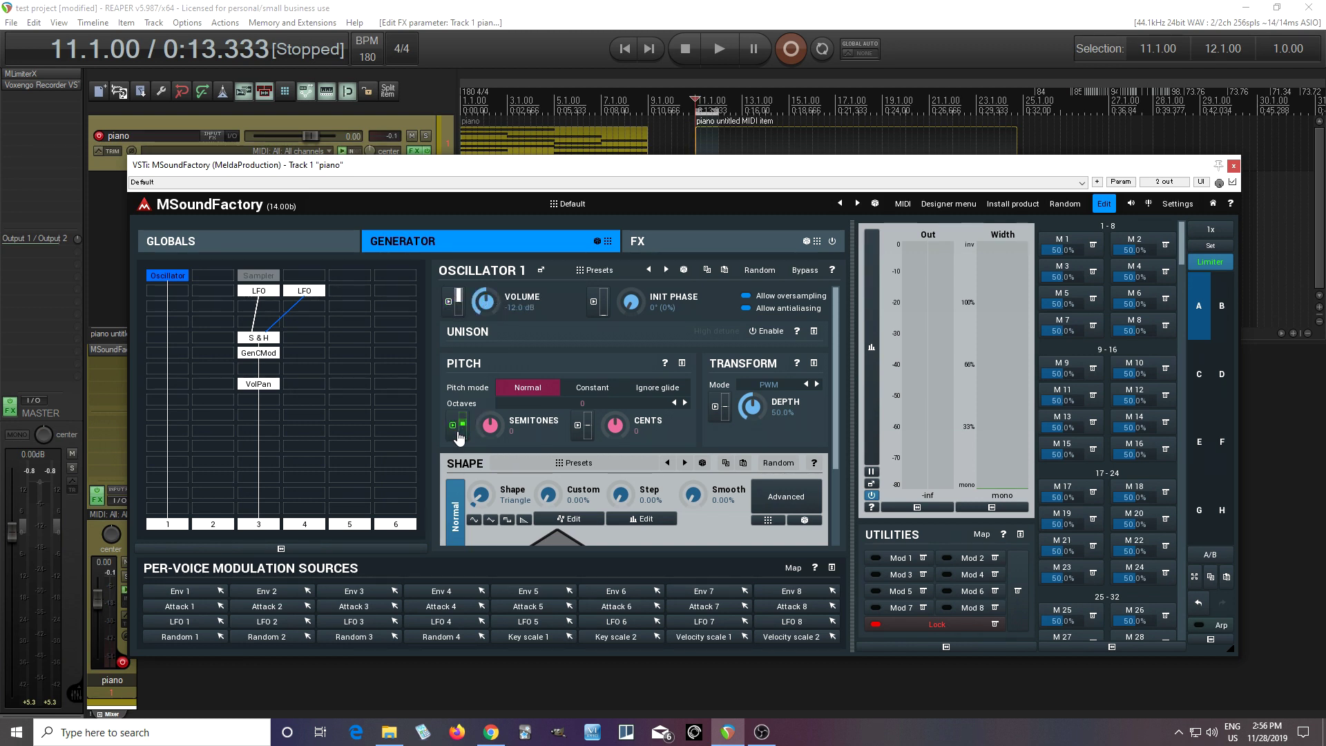
pyautogui.click(298, 296)
pyautogui.click(260, 295)
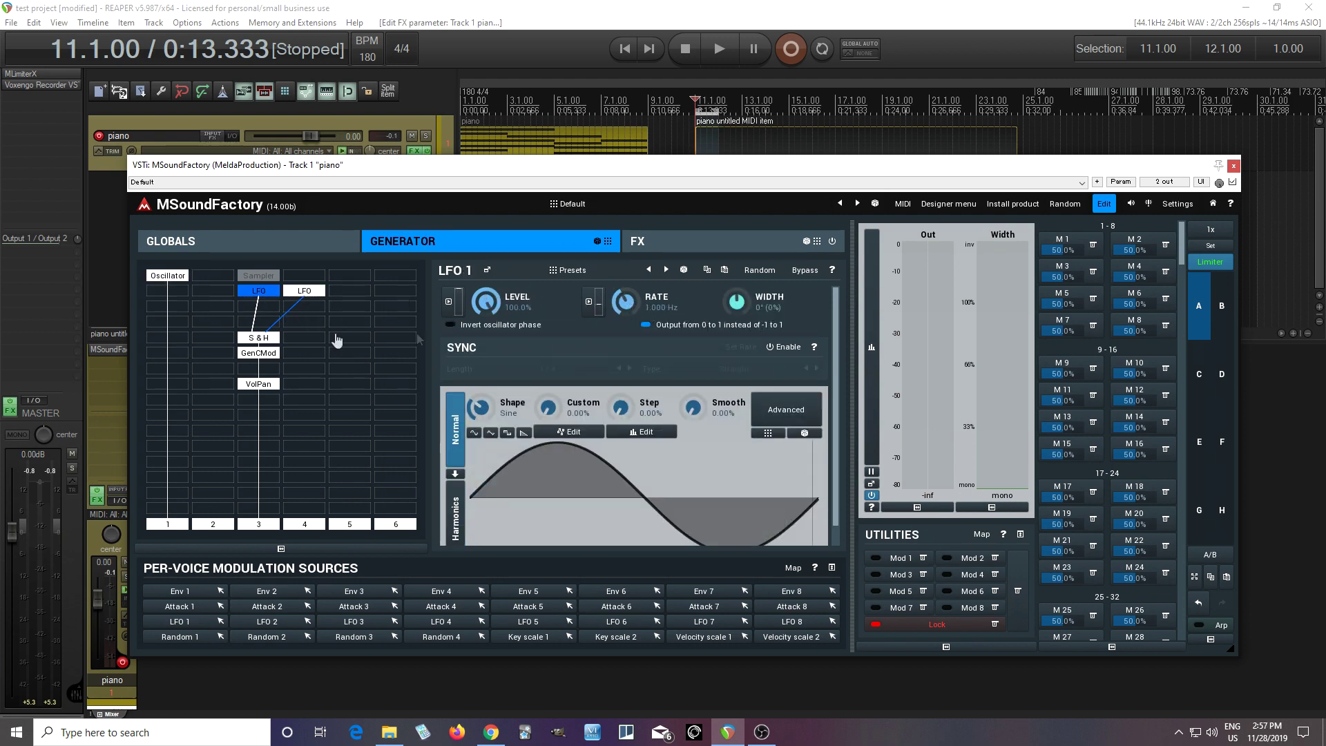
pyautogui.click(303, 291)
pyautogui.click(269, 338)
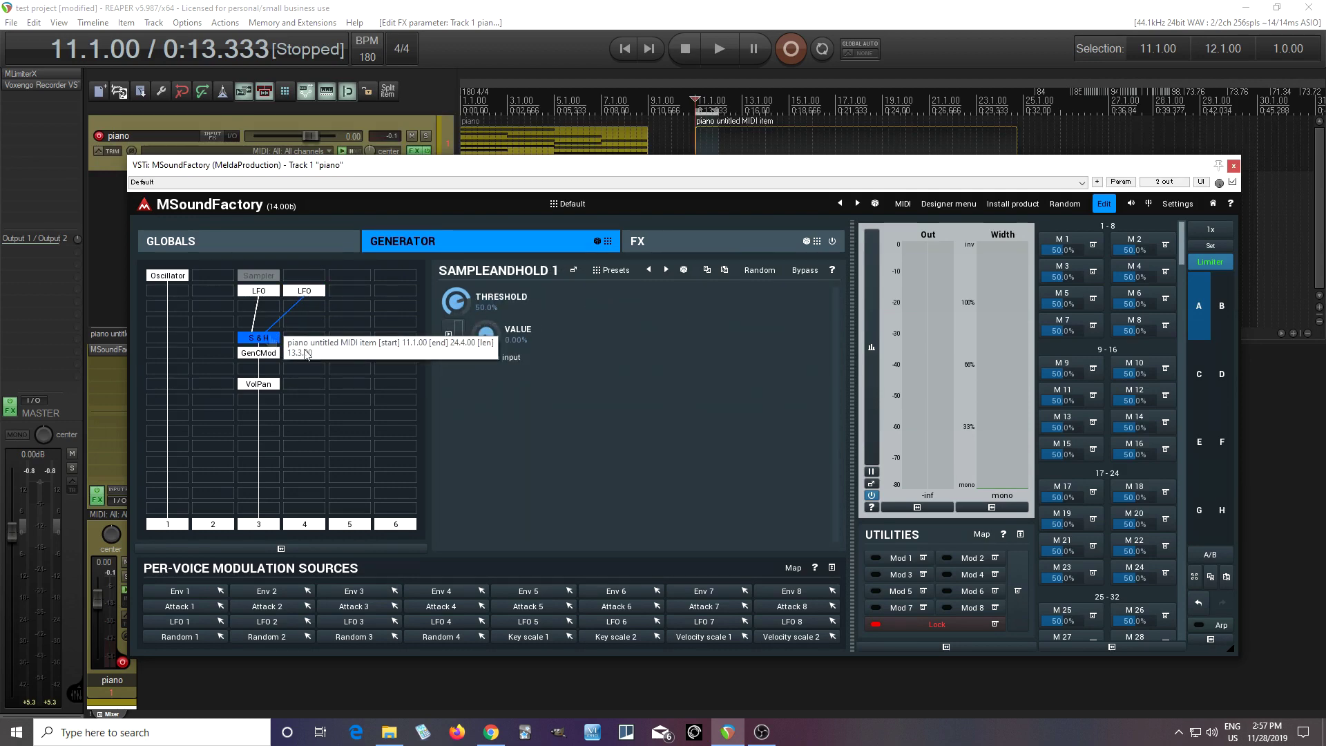
# Step: Audition the patch while comparing the LFO 1 and LFO 2 settings
pyautogui.click(717, 54)
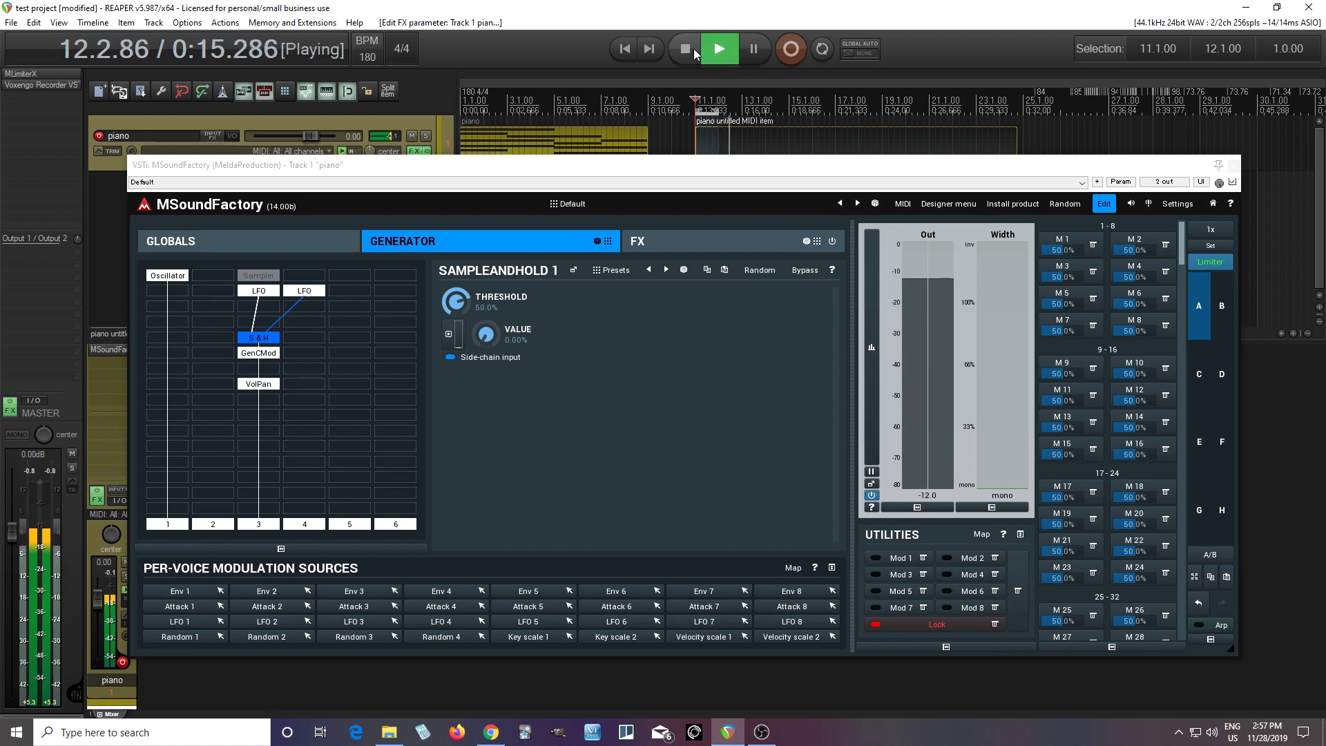
pyautogui.click(693, 48)
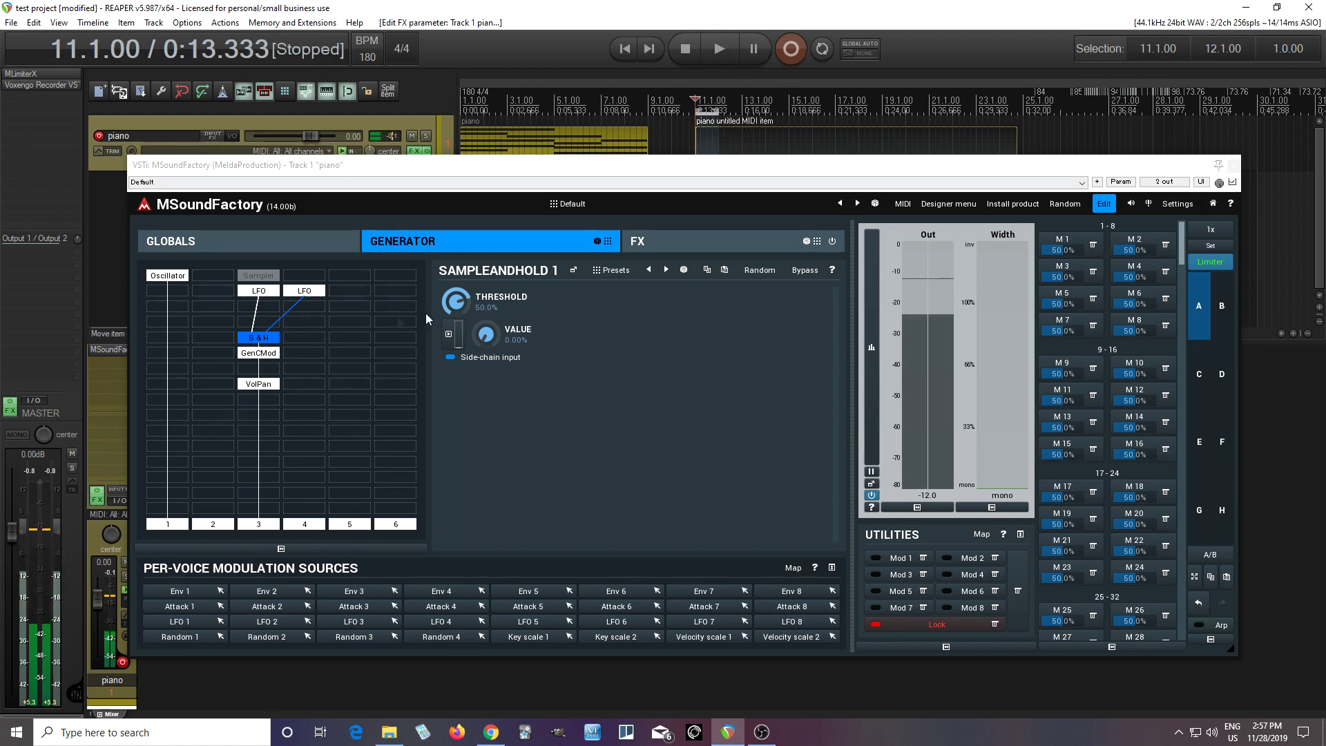
pyautogui.click(311, 291)
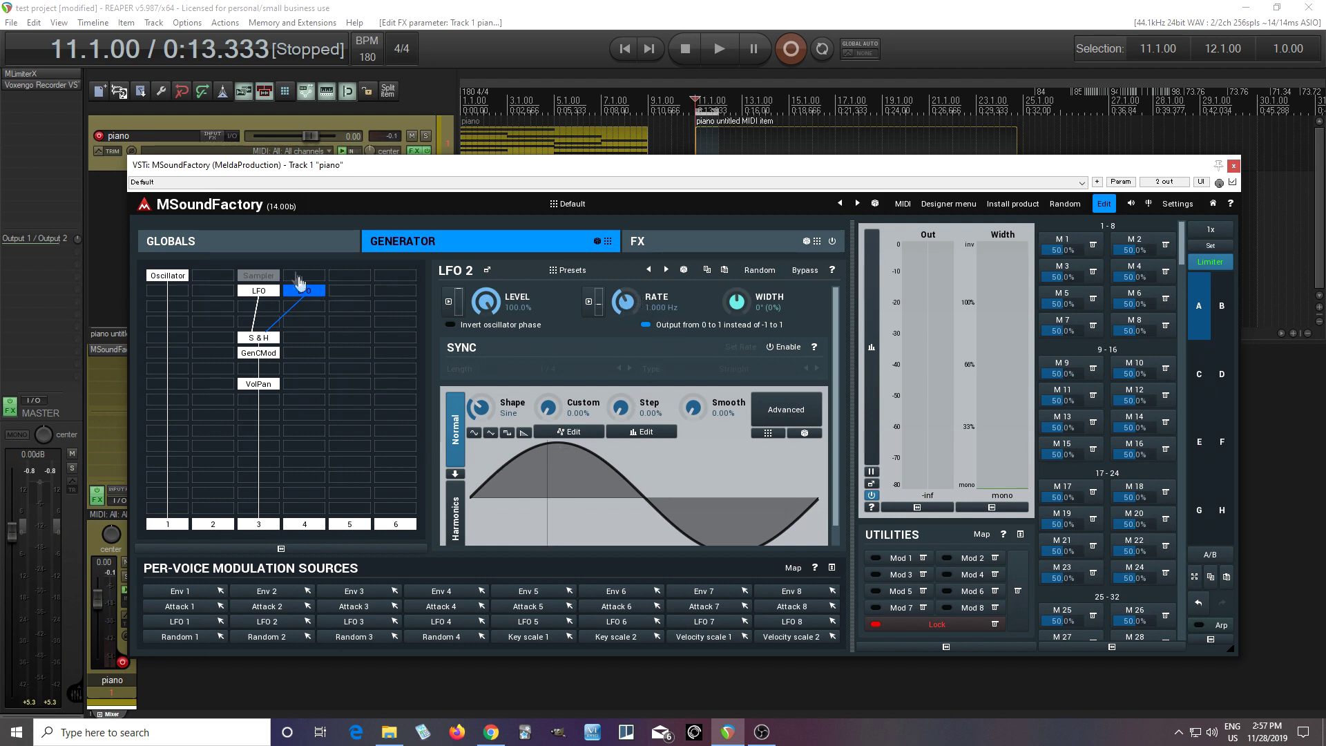
pyautogui.click(265, 293)
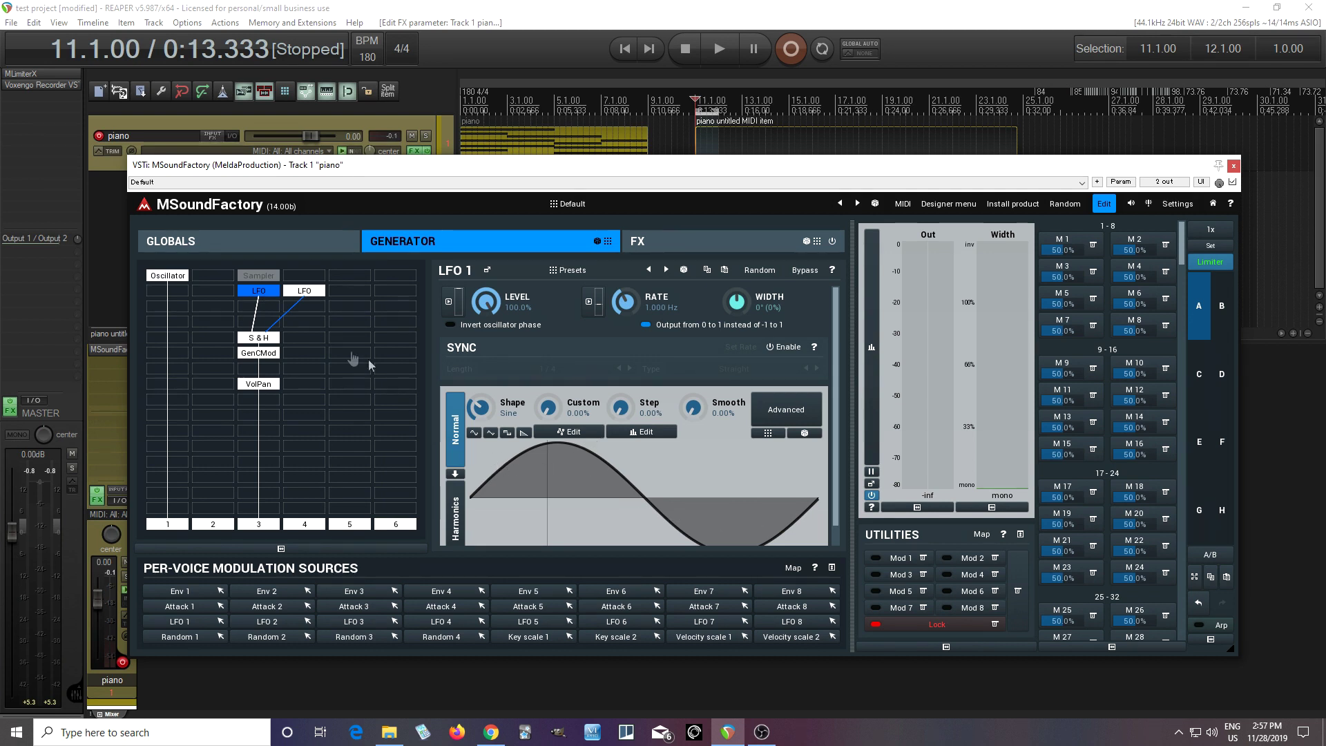
pyautogui.click(304, 291)
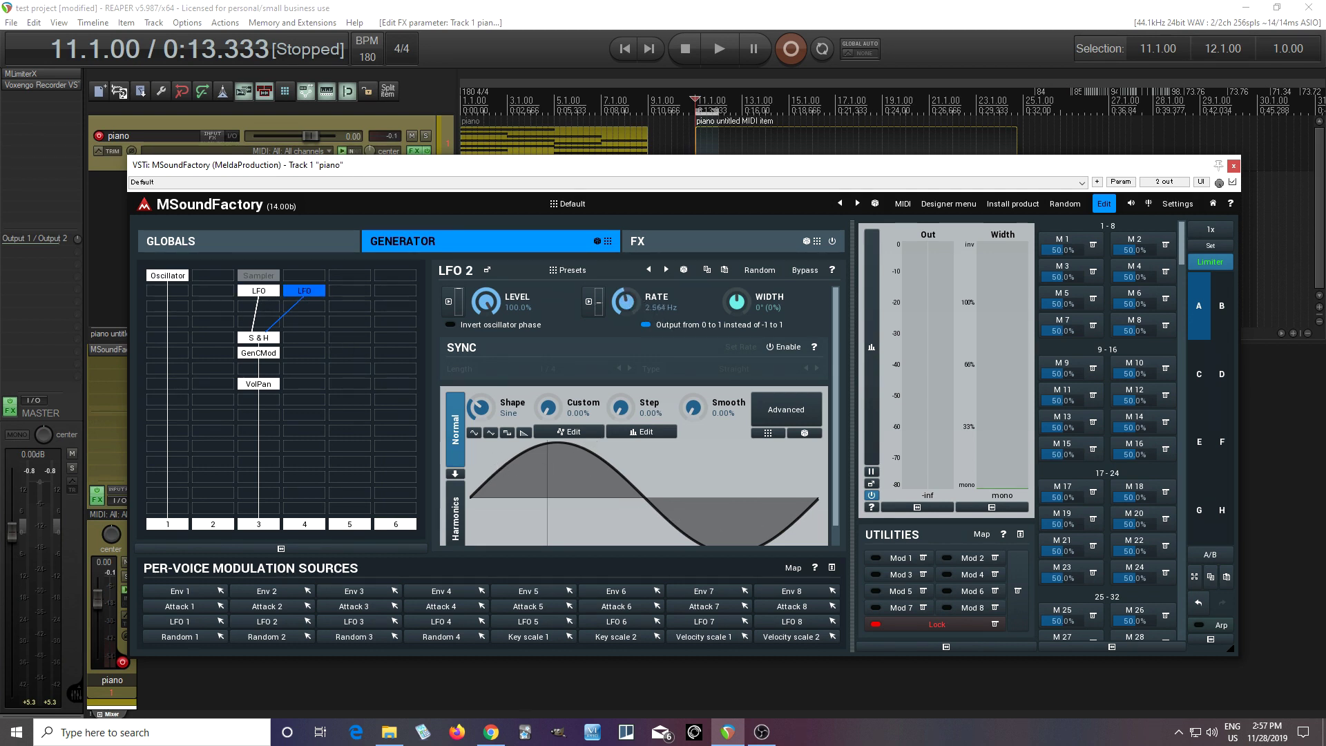
pyautogui.click(726, 58)
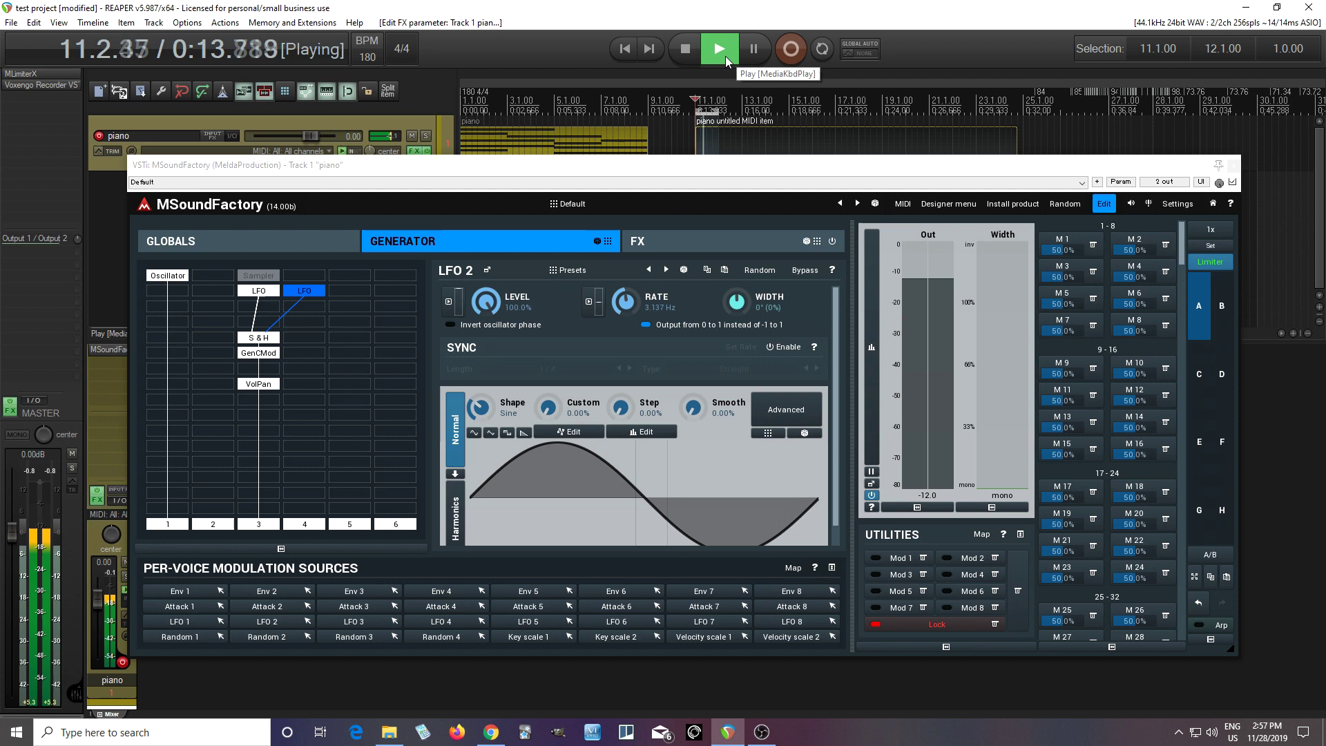
pyautogui.click(688, 48)
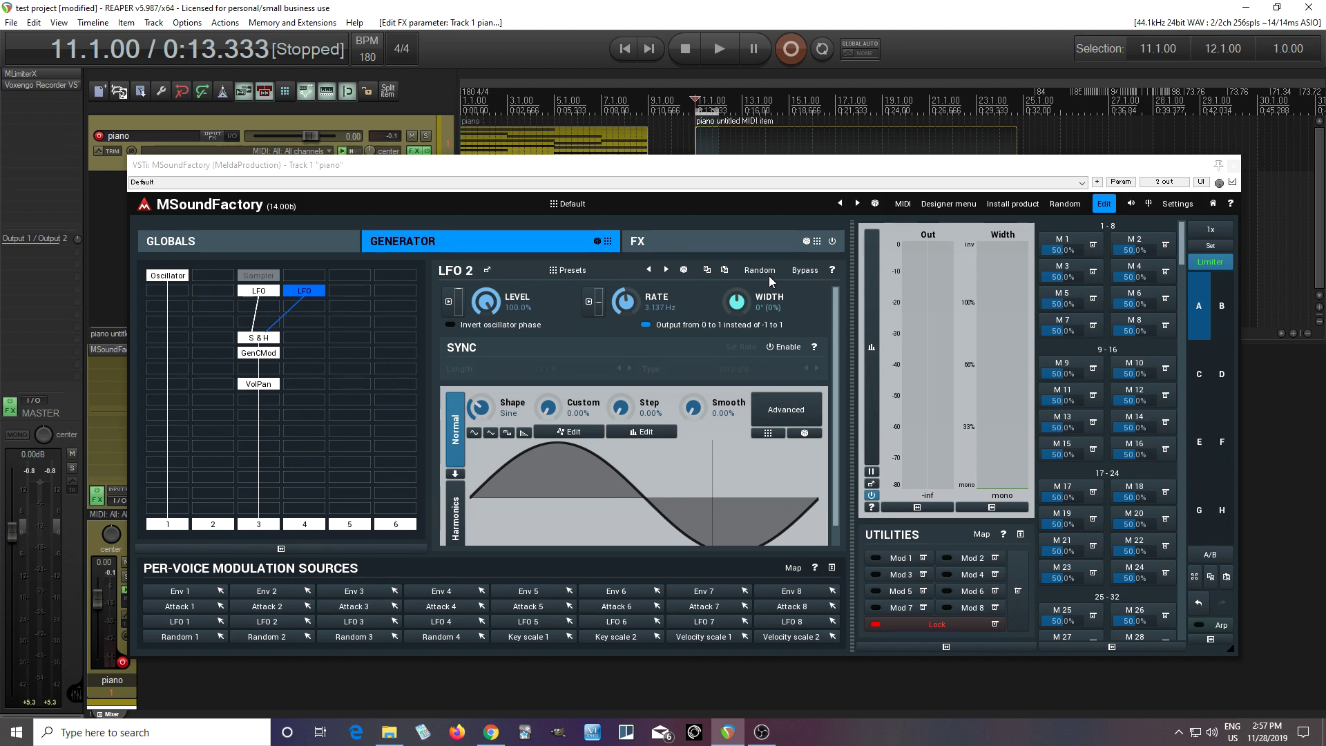
# Step: Raise LFO 2's rate to about 5.2 Hz during playback, then stop
pyautogui.click(620, 314)
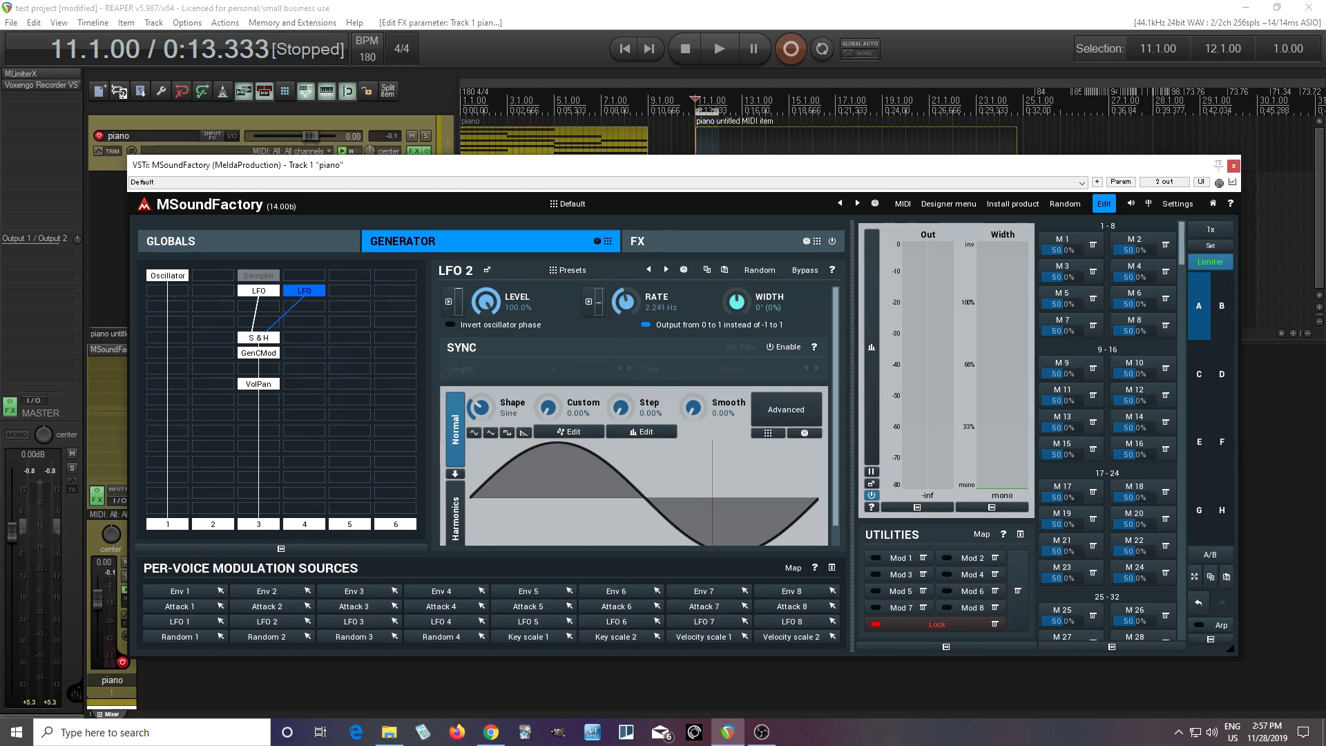
pyautogui.click(724, 61)
pyautogui.moveTo(618, 305); pyautogui.dragTo(617, 271)
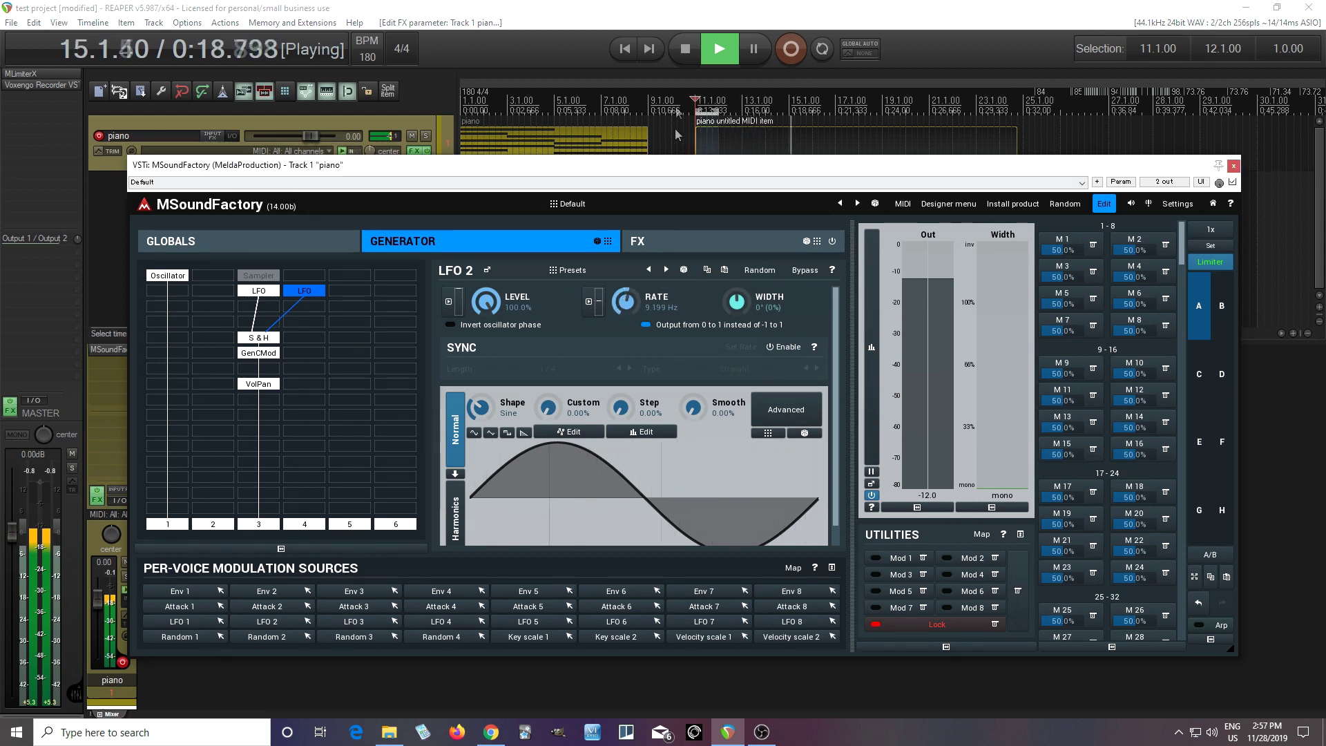
pyautogui.click(687, 47)
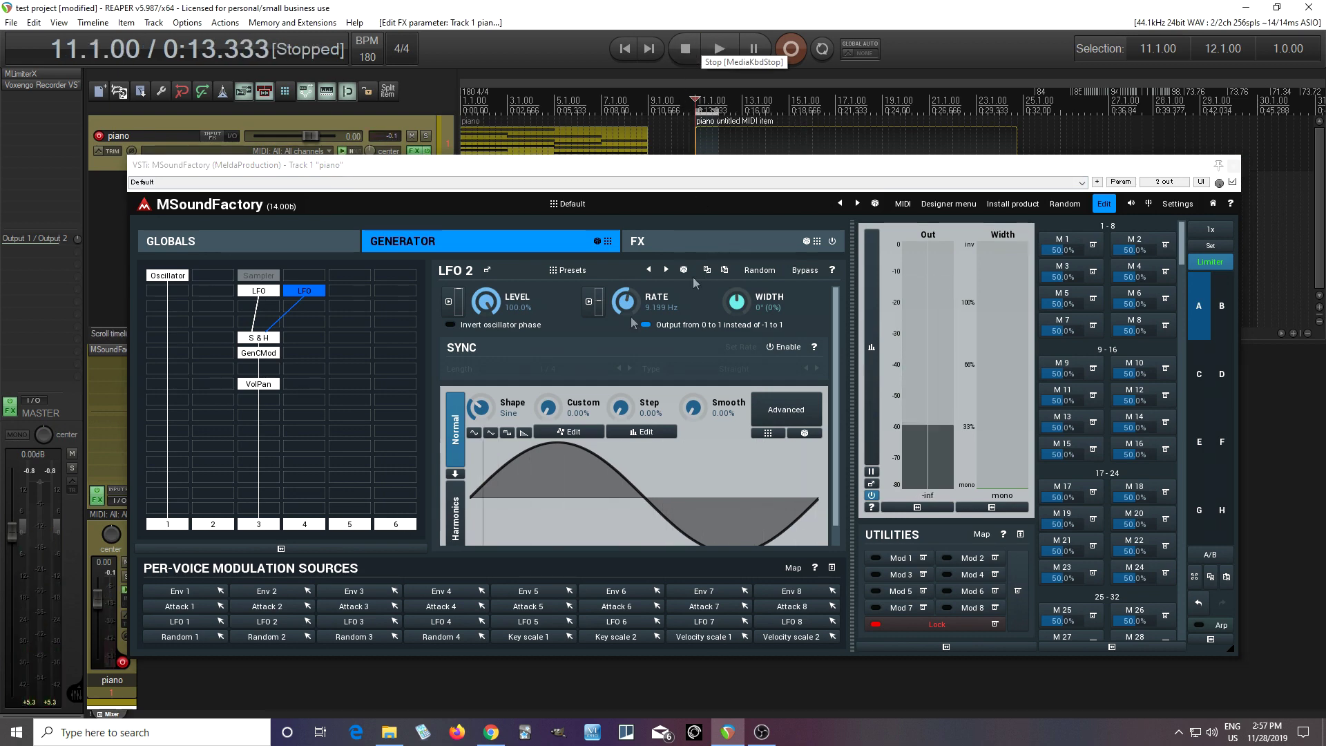
pyautogui.click(166, 277)
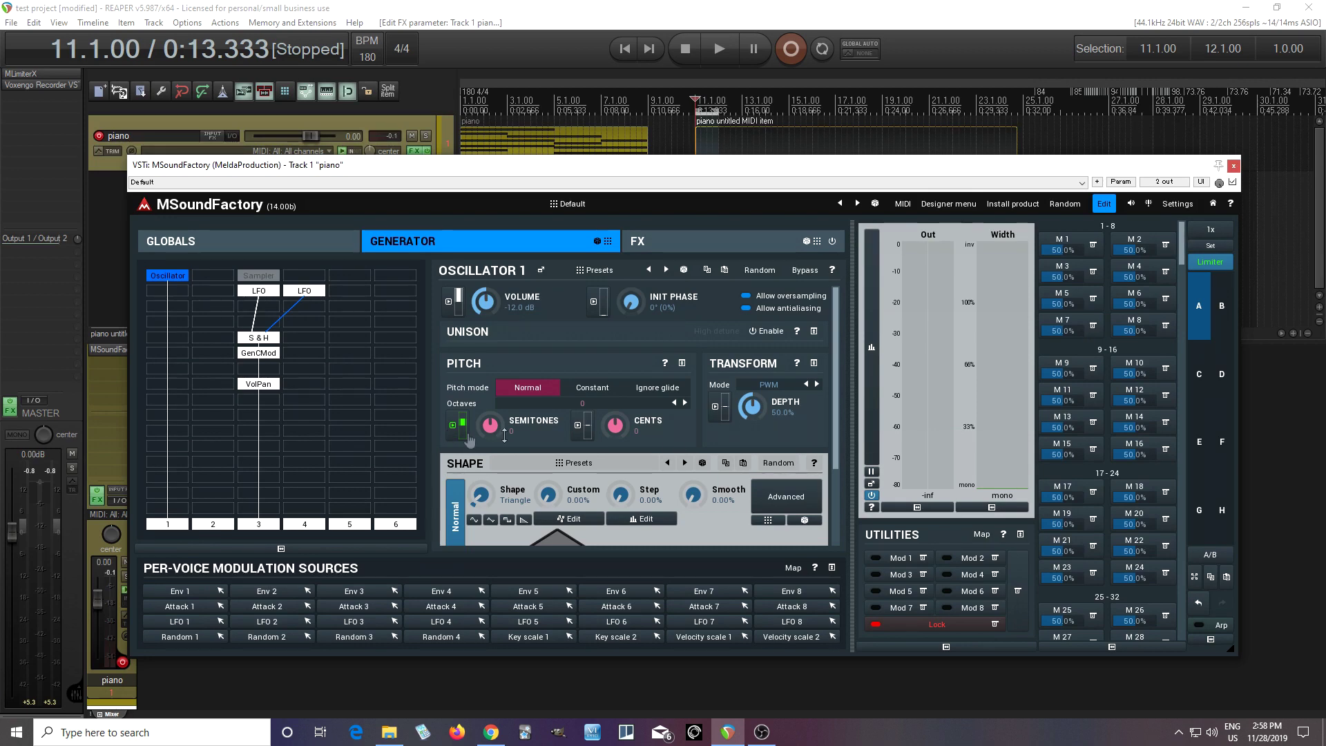
pyautogui.click(773, 386)
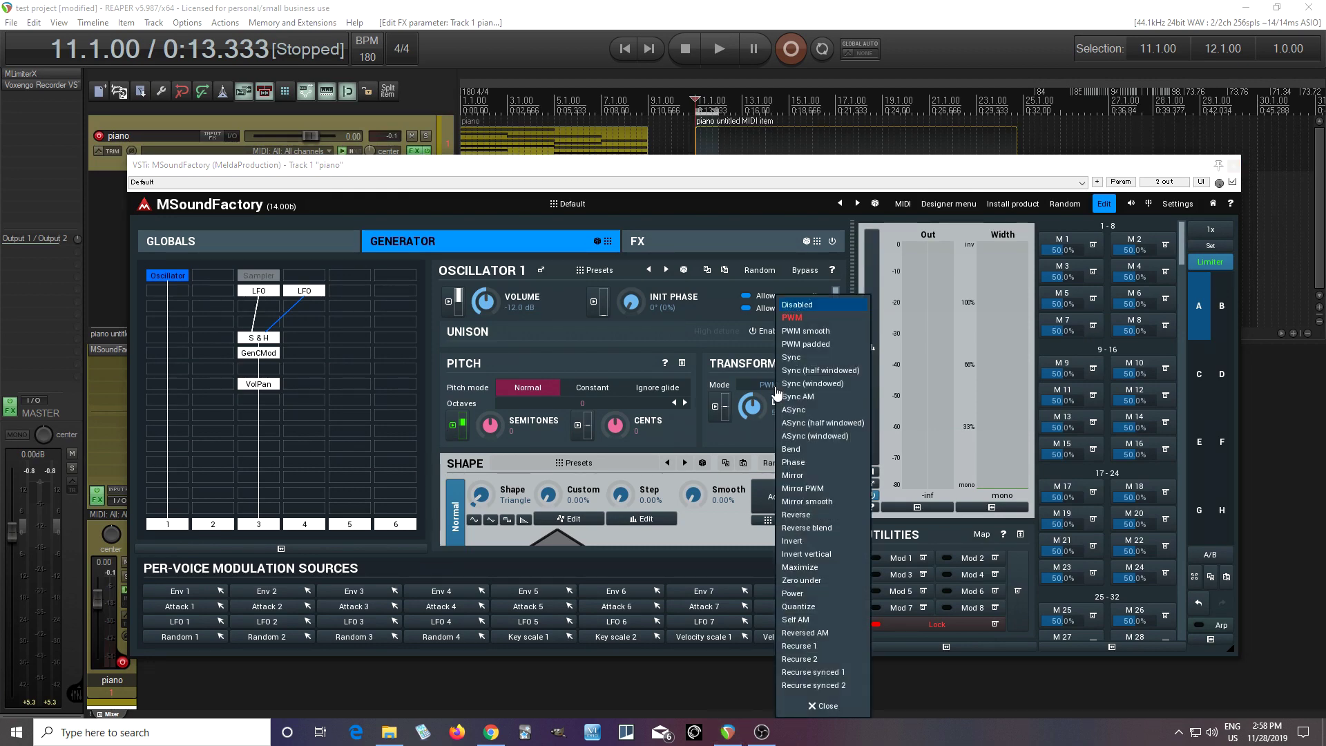
pyautogui.click(716, 373)
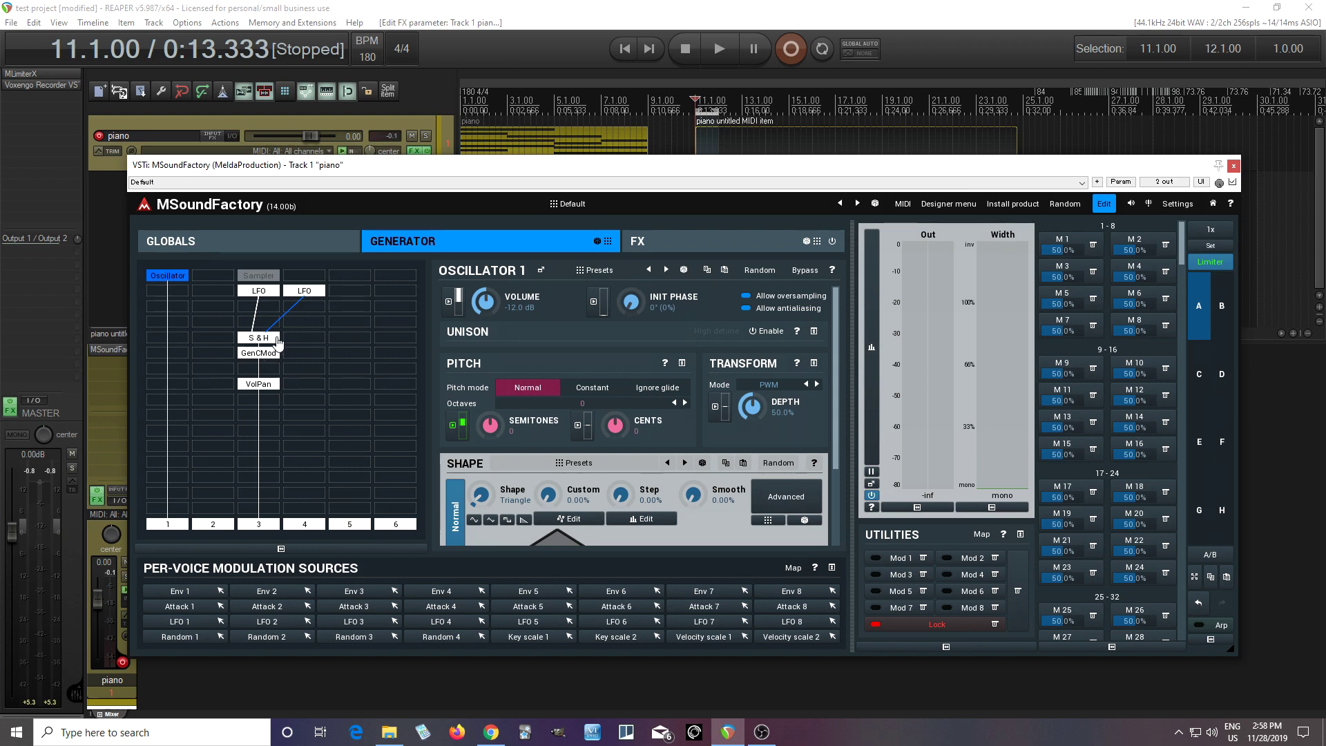
pyautogui.click(302, 297)
# Step: Switch LFO 1's shape to saw and audition the patch
pyautogui.click(262, 295)
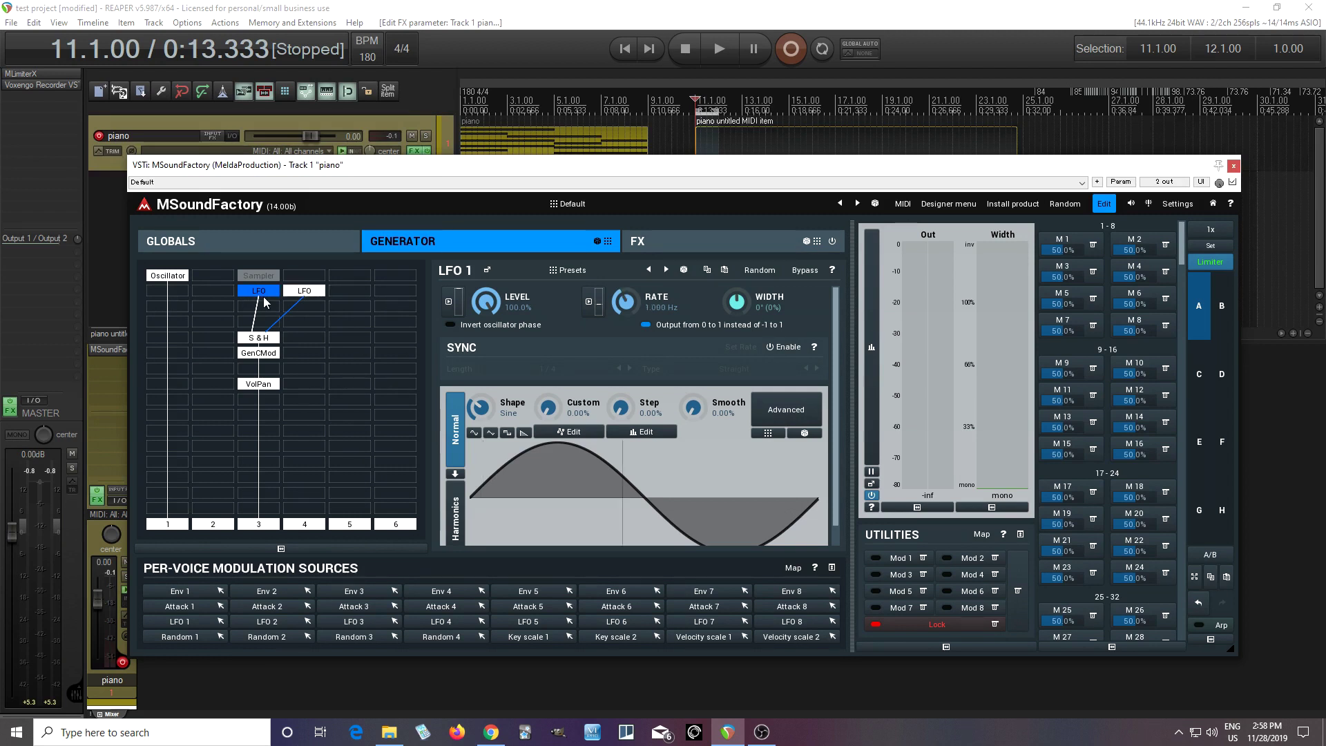
pyautogui.click(524, 434)
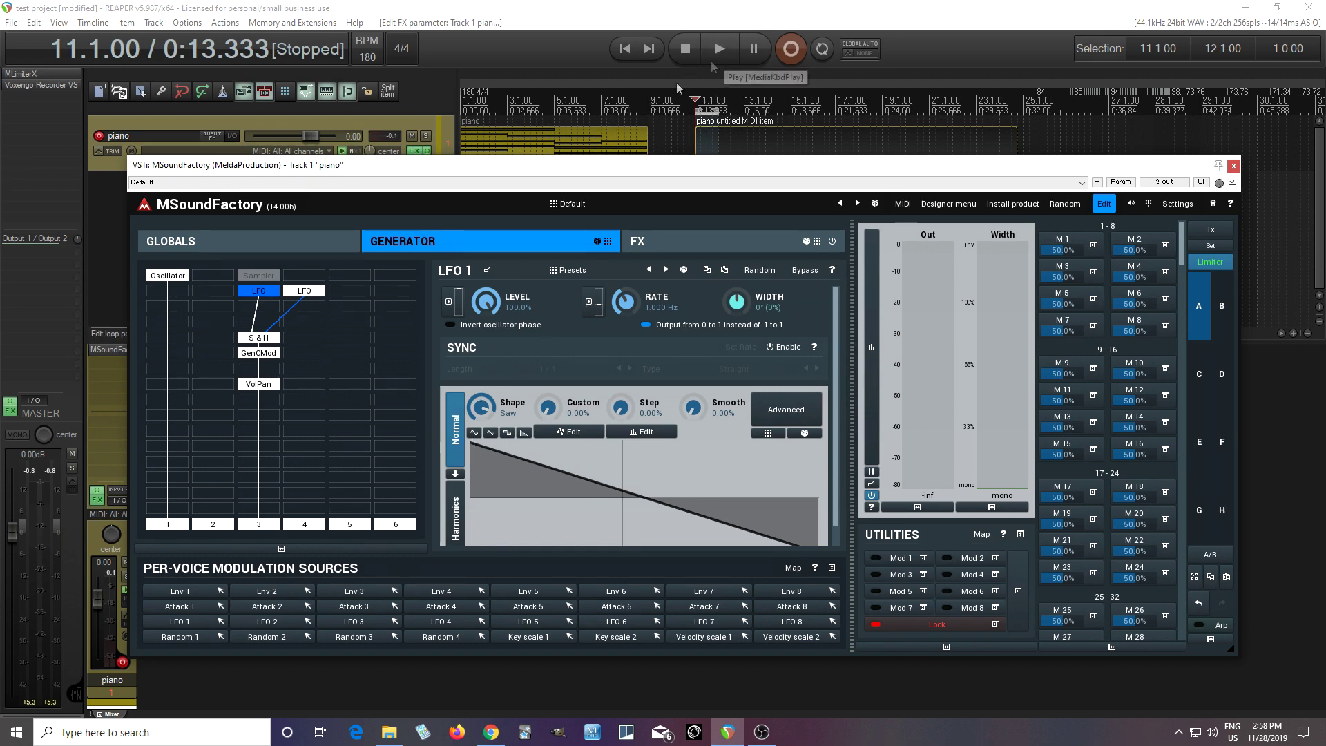
pyautogui.click(722, 44)
pyautogui.click(308, 291)
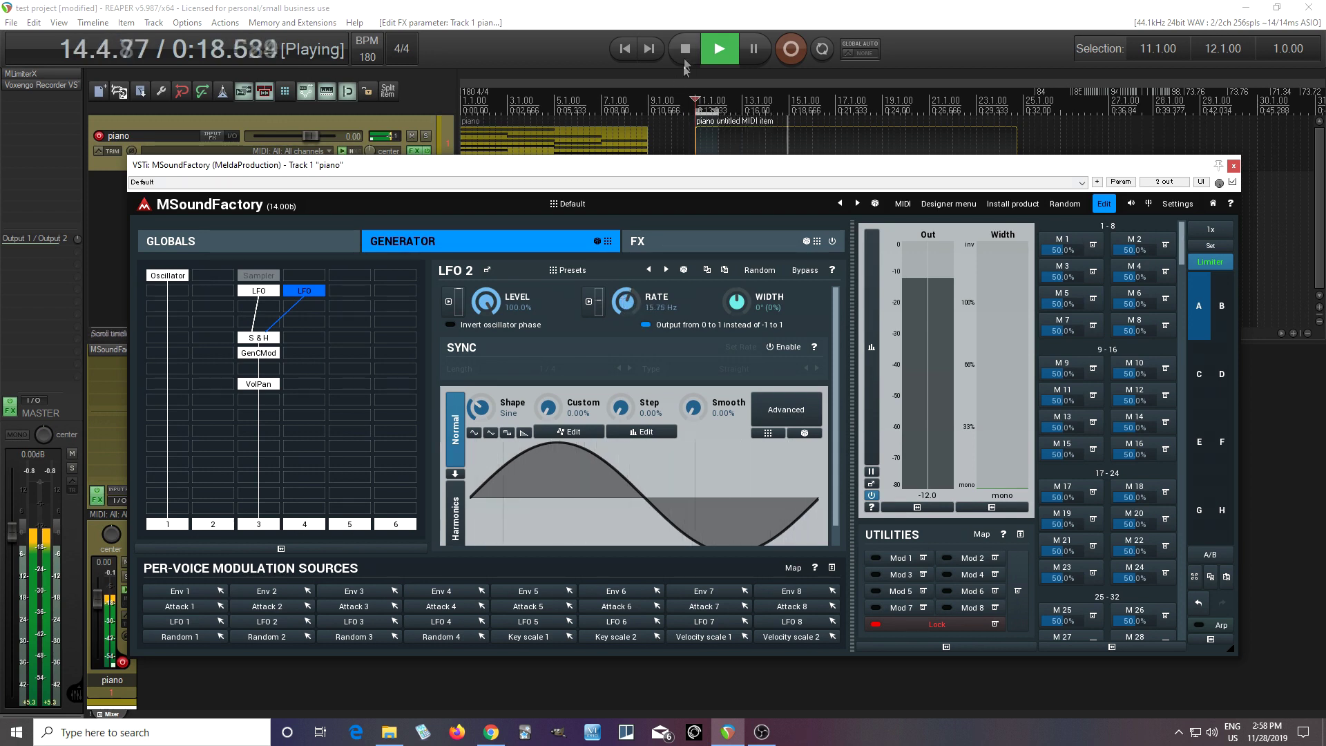
pyautogui.click(687, 49)
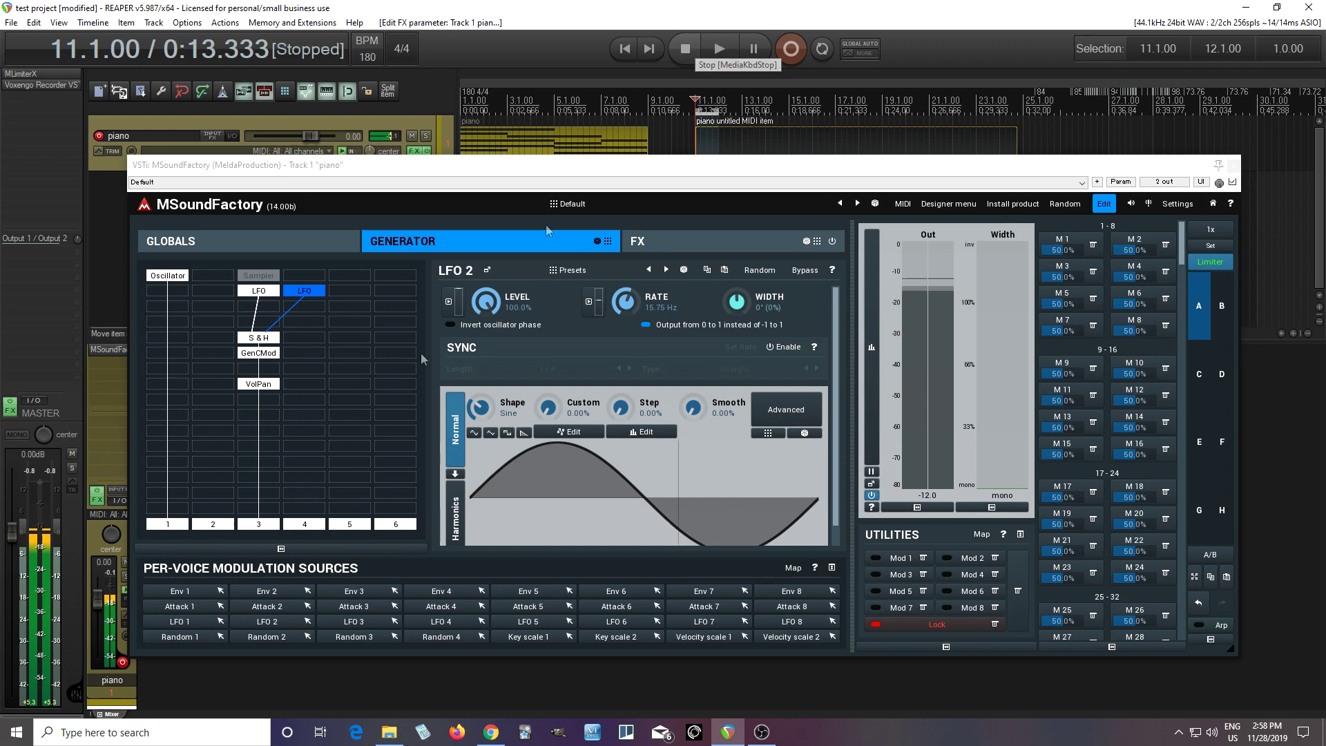
# Step: Invert LFO 1's saw in its advanced settings so it ramps upward, then listen
pyautogui.click(259, 291)
pyautogui.click(781, 415)
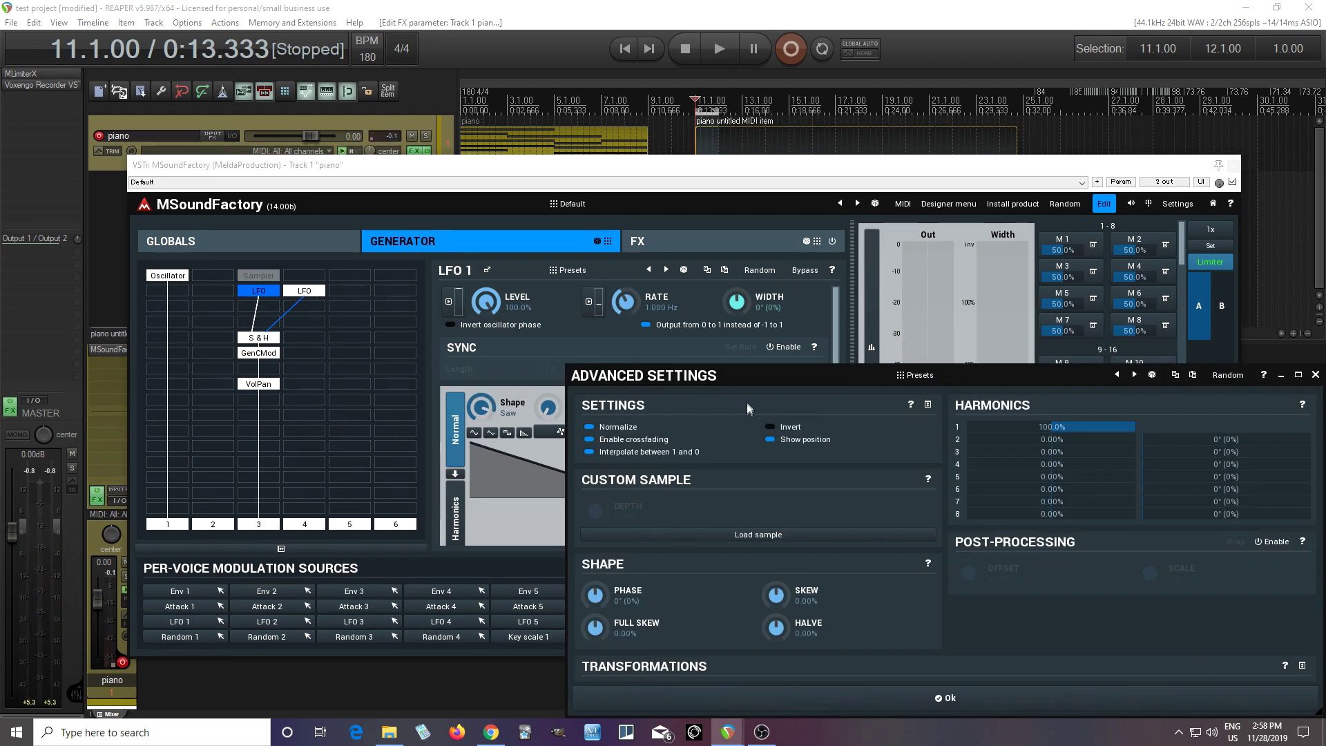
pyautogui.click(770, 427)
pyautogui.click(877, 700)
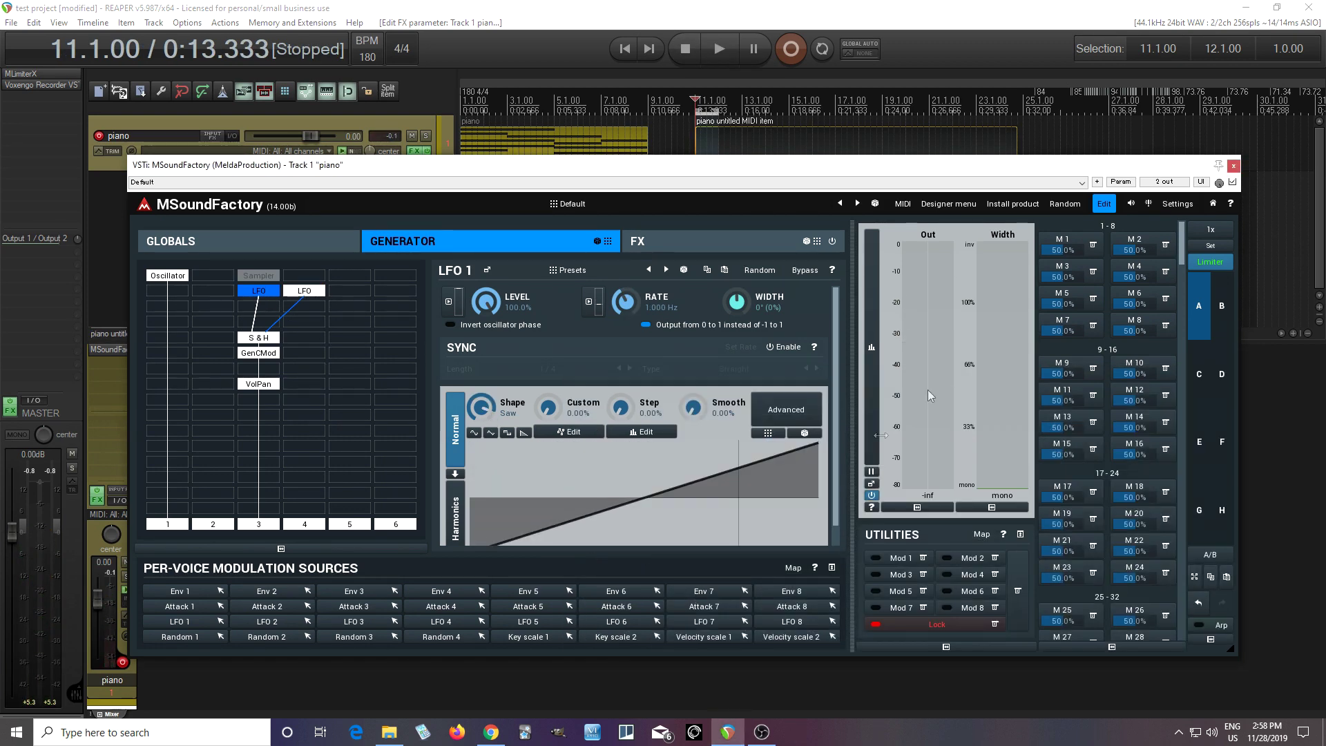
pyautogui.click(723, 48)
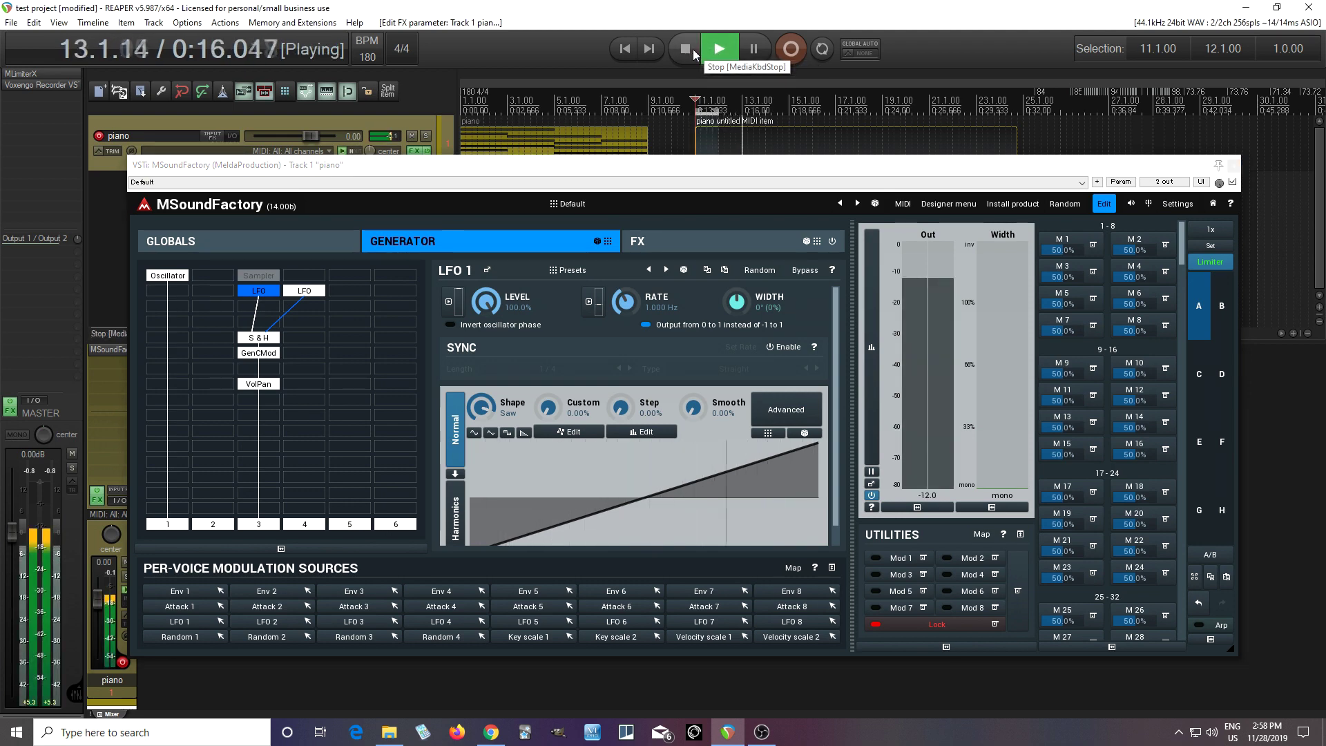
pyautogui.click(693, 48)
# Step: Set the oscillator's transform mode to Quantize with 50% depth while listening
pyautogui.click(168, 275)
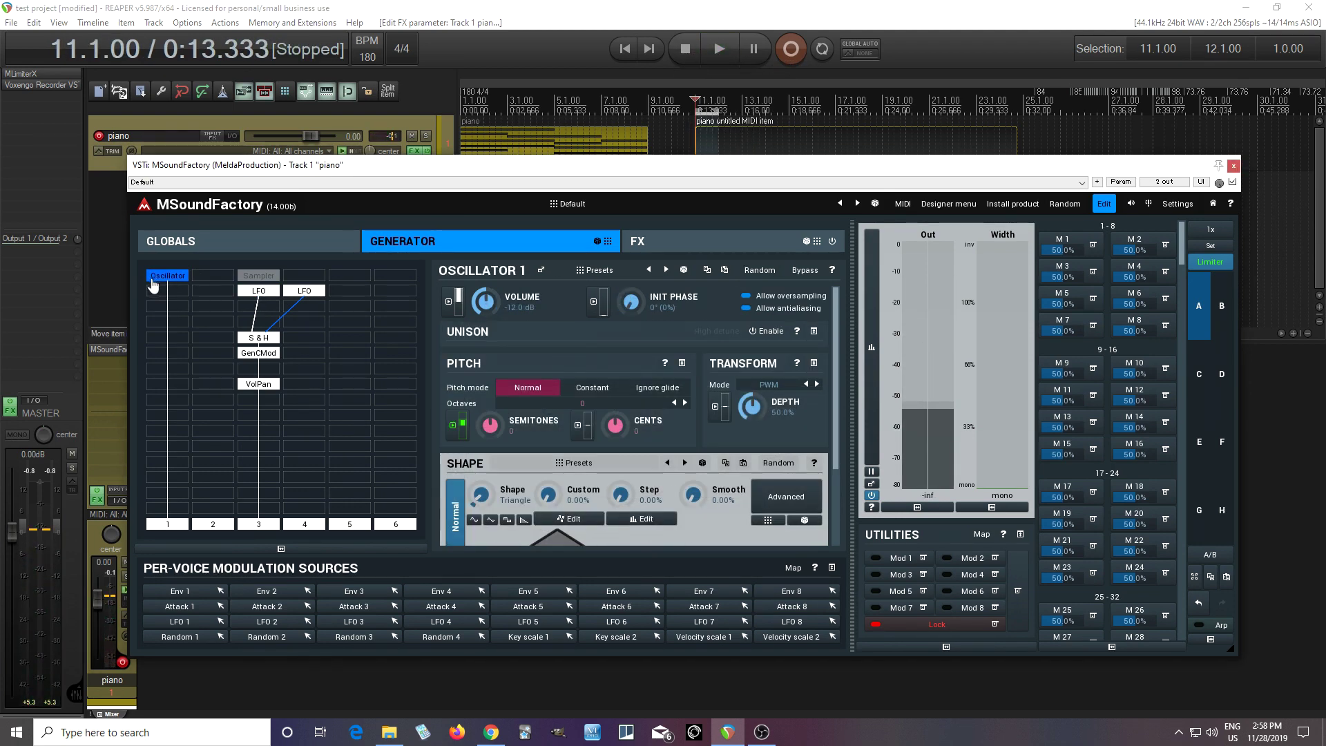
pyautogui.click(770, 384)
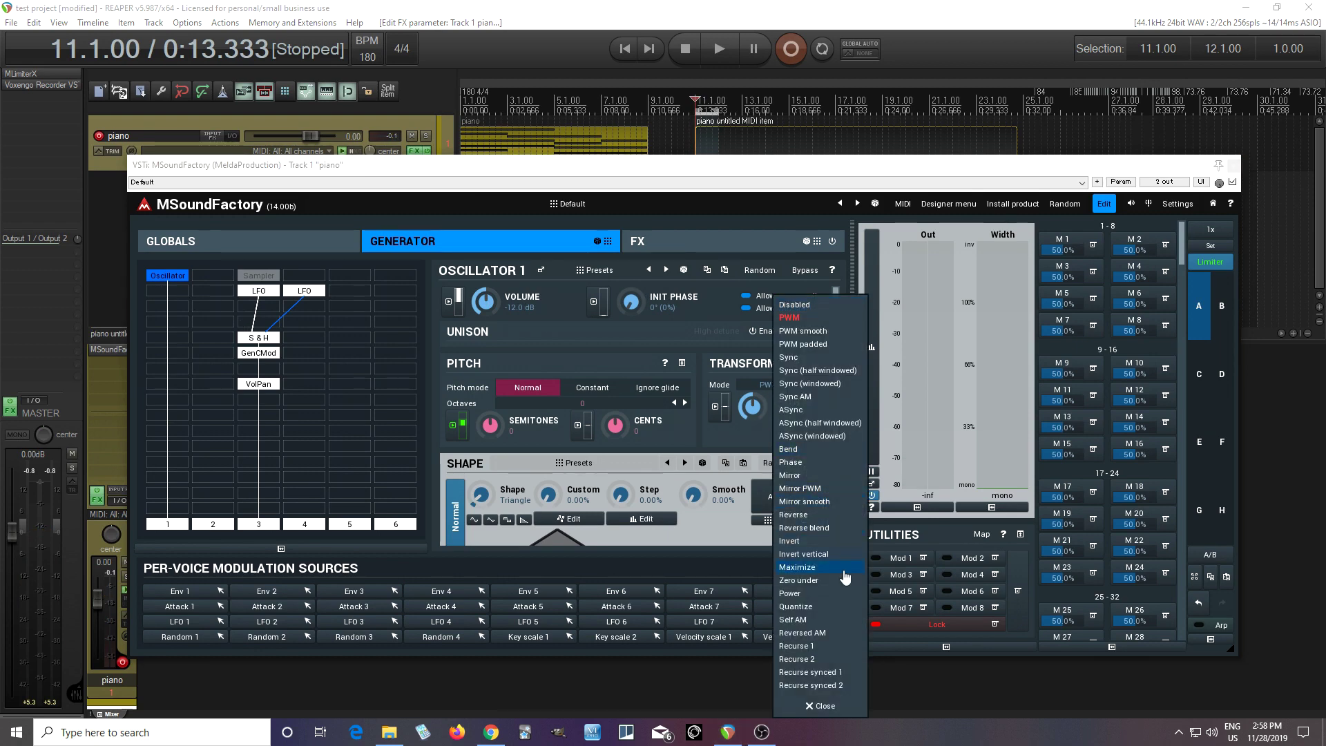
pyautogui.click(820, 607)
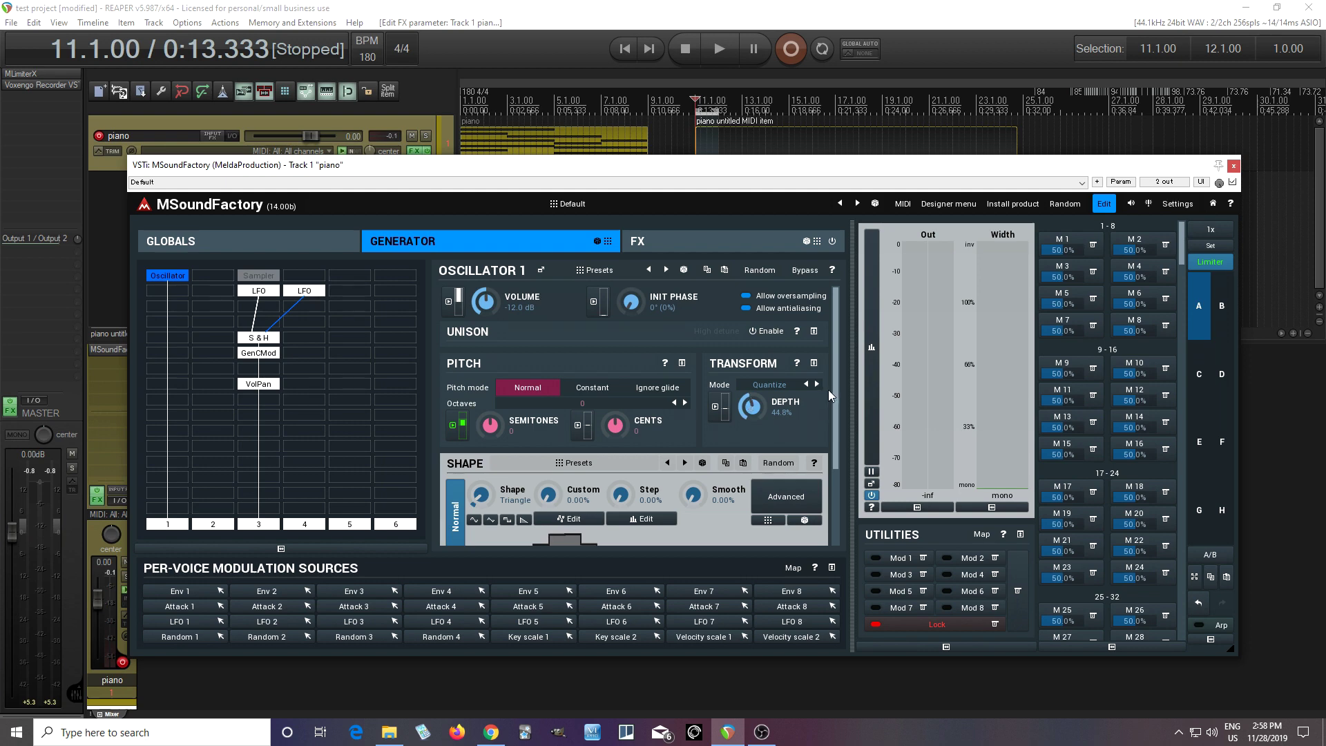
pyautogui.scroll(-2, 835, 428)
pyautogui.click(719, 50)
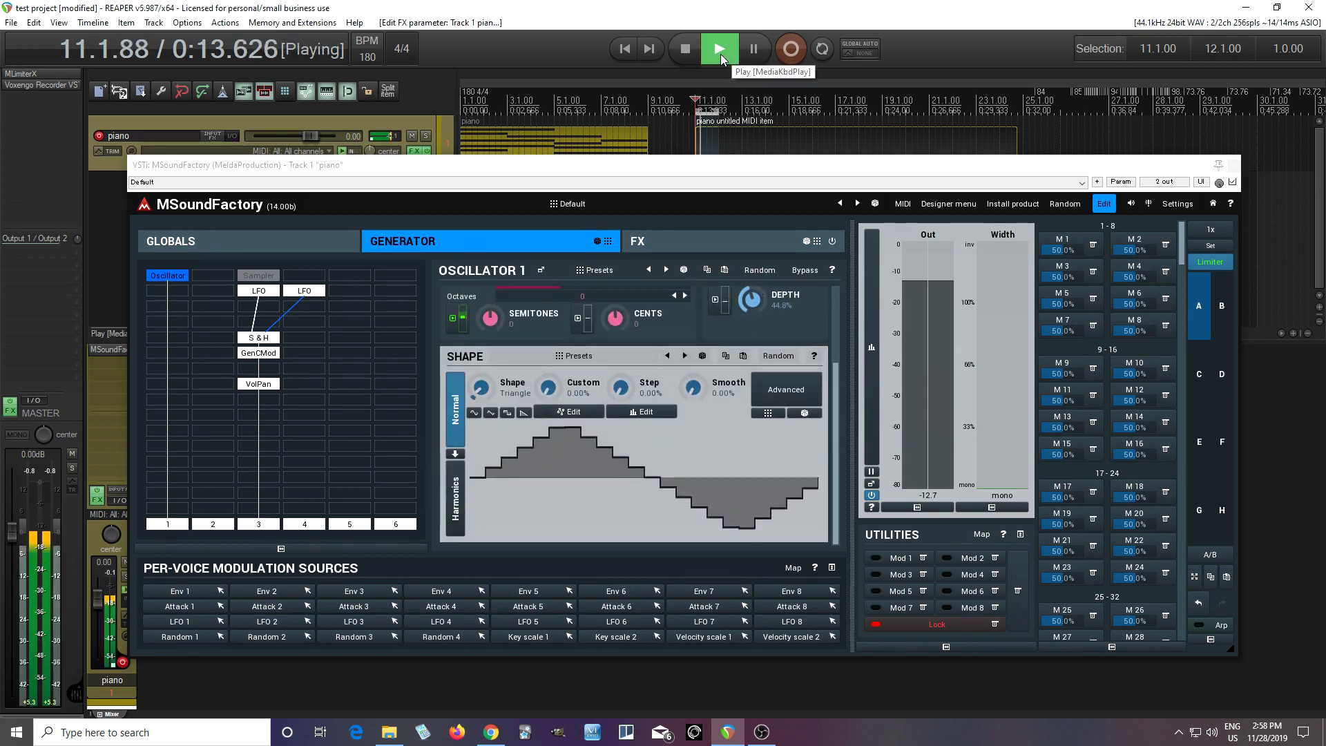
pyautogui.moveTo(756, 300); pyautogui.dragTo(757, 294)
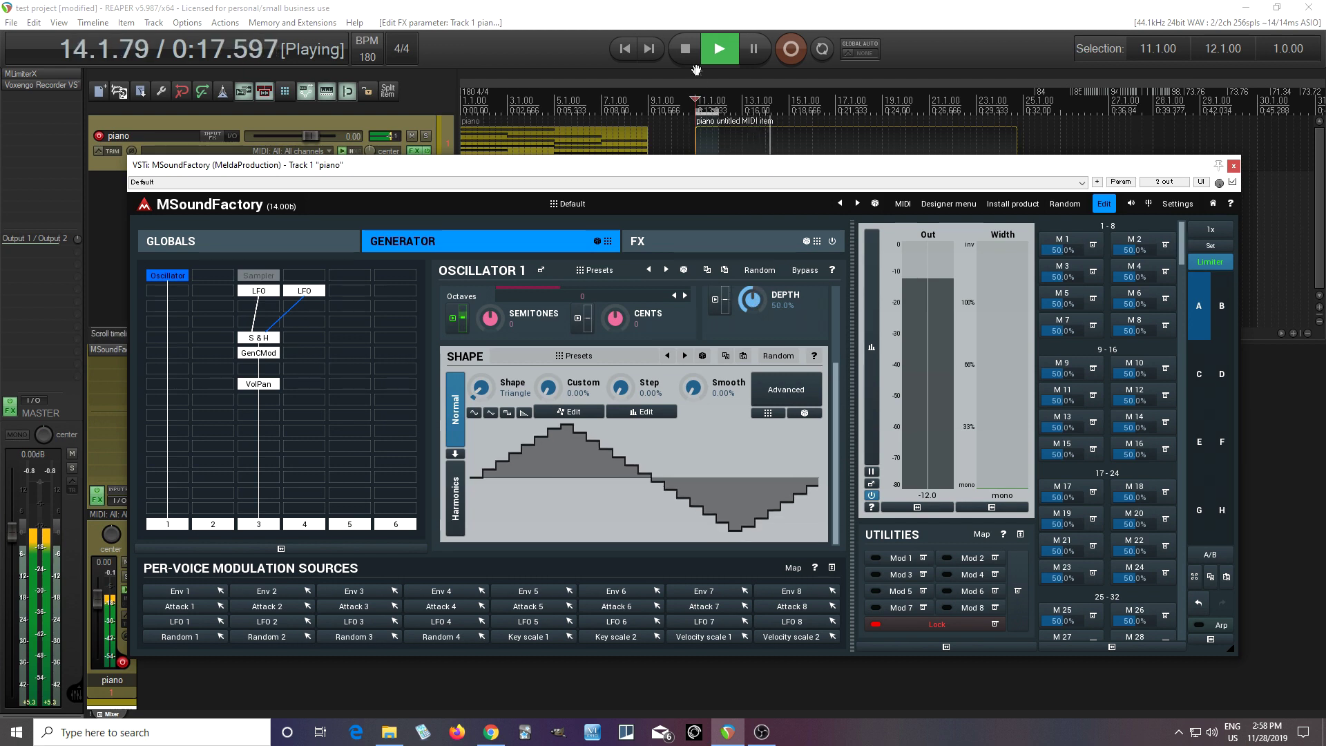
pyautogui.click(694, 48)
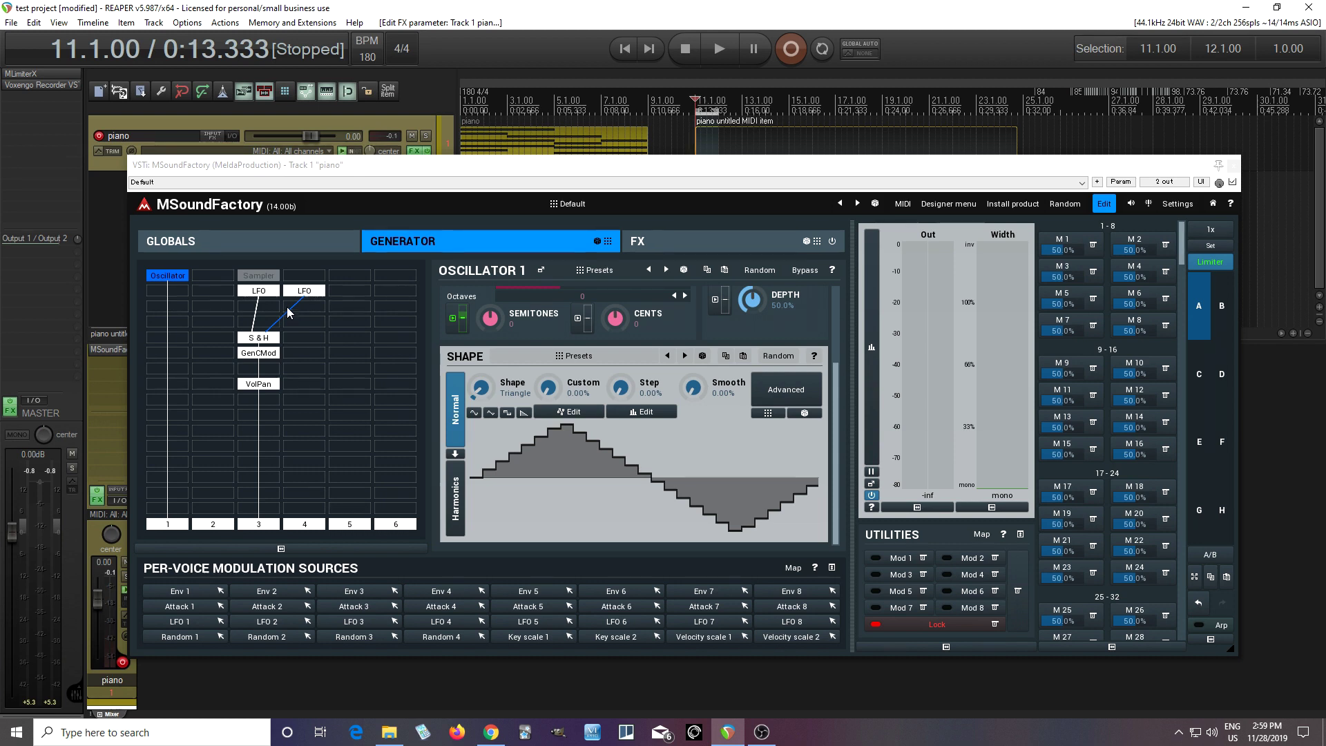
pyautogui.click(624, 47)
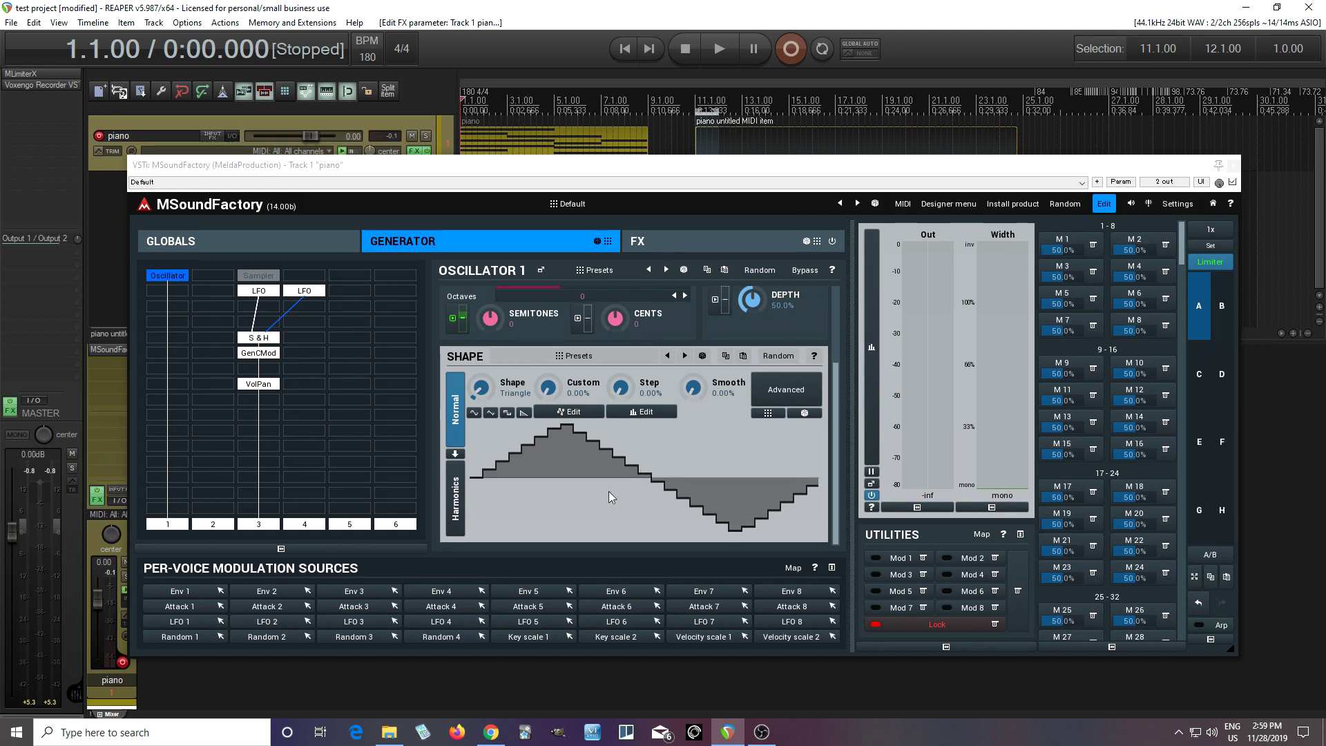
# Step: Set the oscillator's transform mode back to Disabled and play to compare
pyautogui.moveTo(837, 371); pyautogui.dragTo(835, 325)
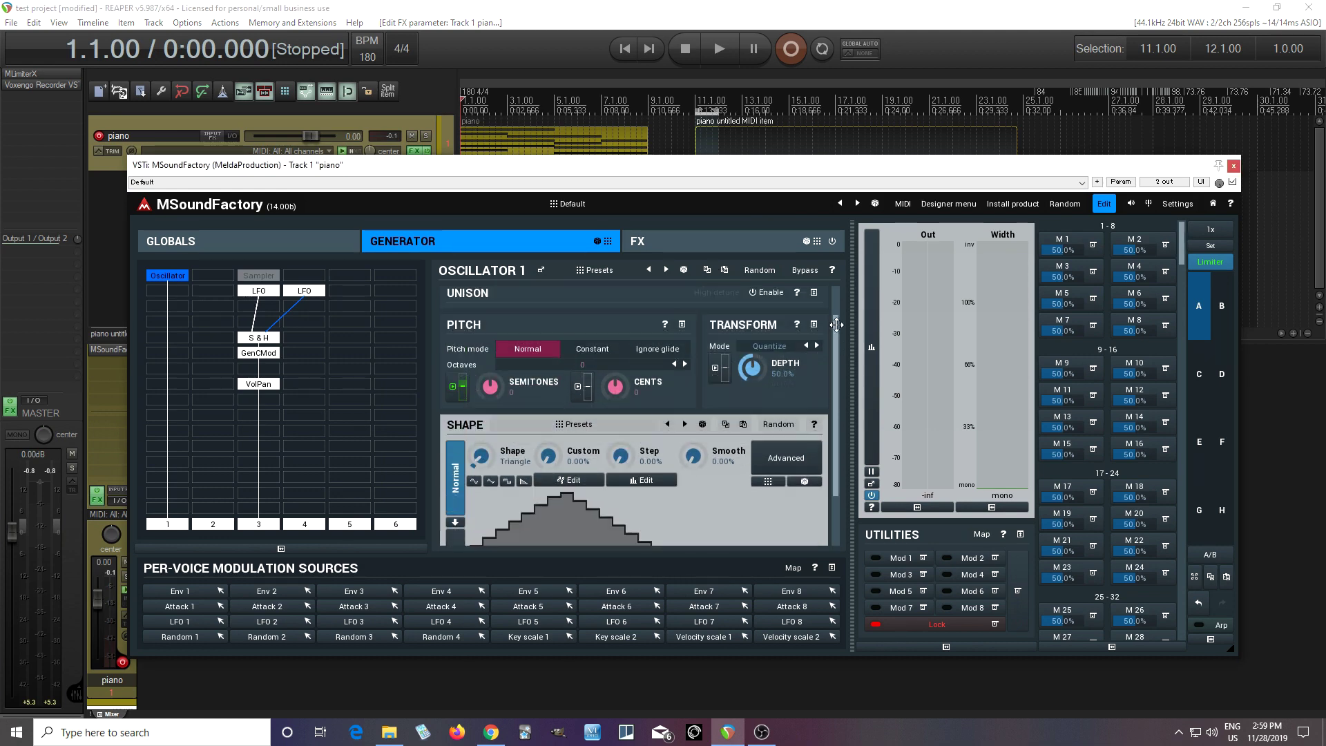
pyautogui.click(789, 347)
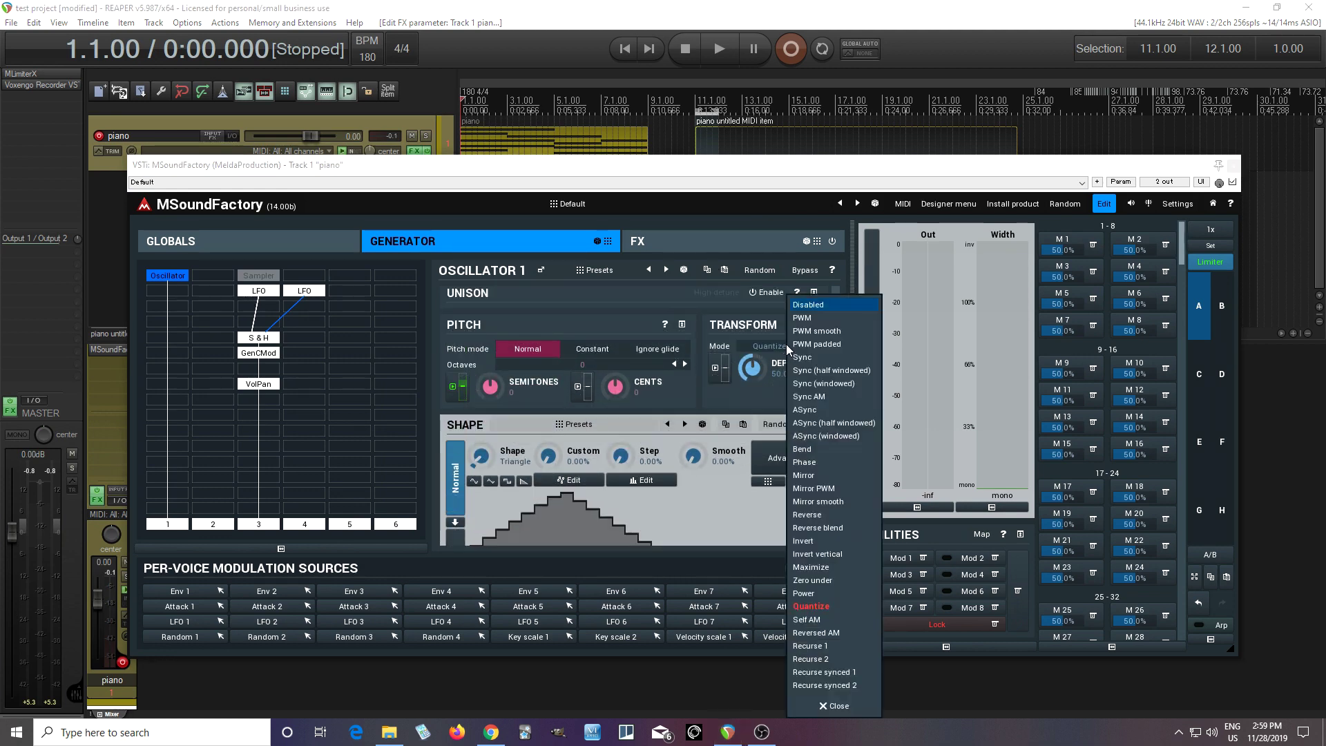
pyautogui.click(820, 302)
pyautogui.click(718, 50)
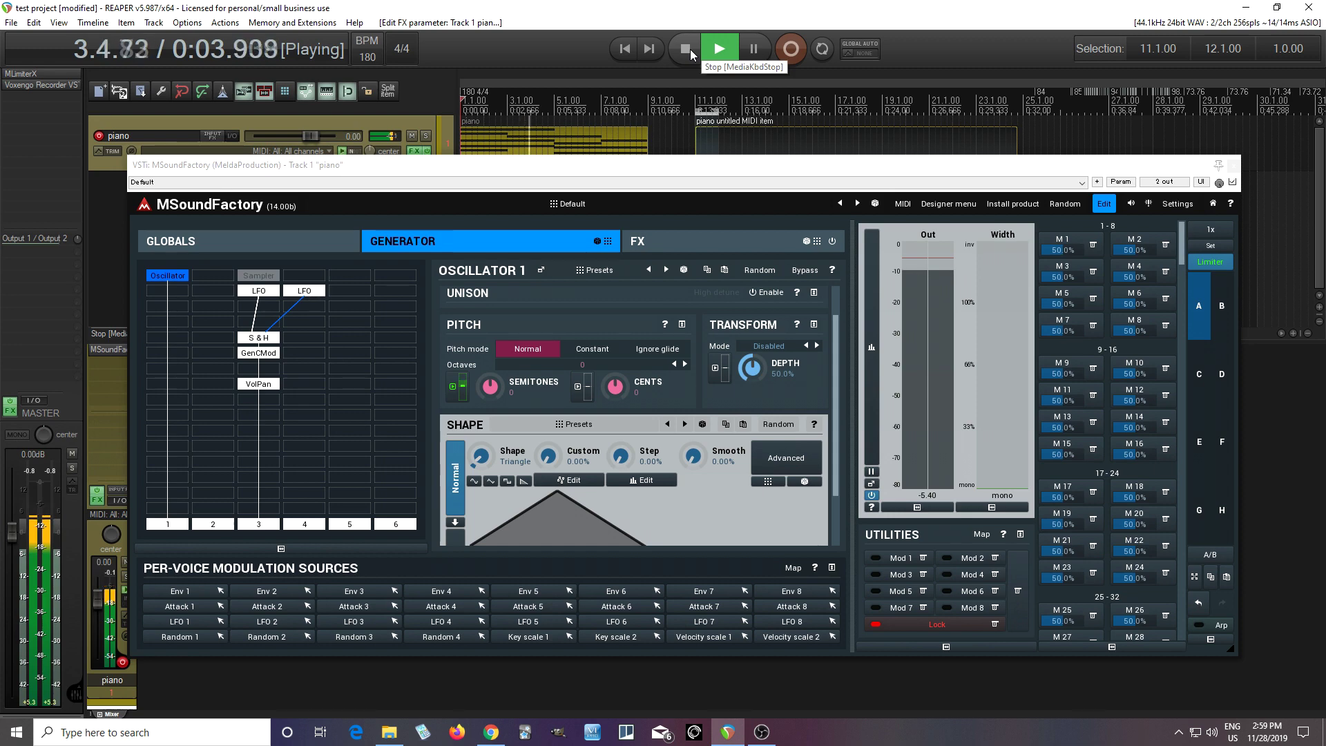
pyautogui.click(688, 50)
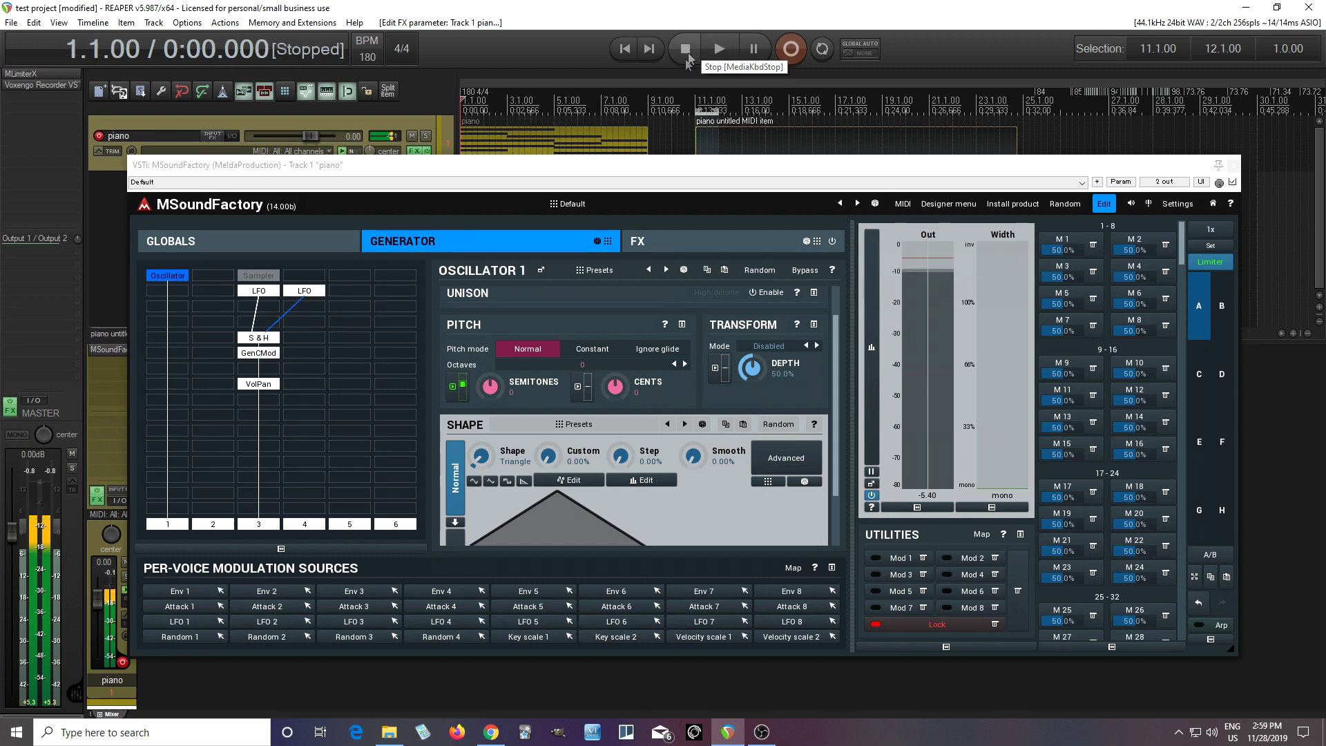
pyautogui.click(454, 386)
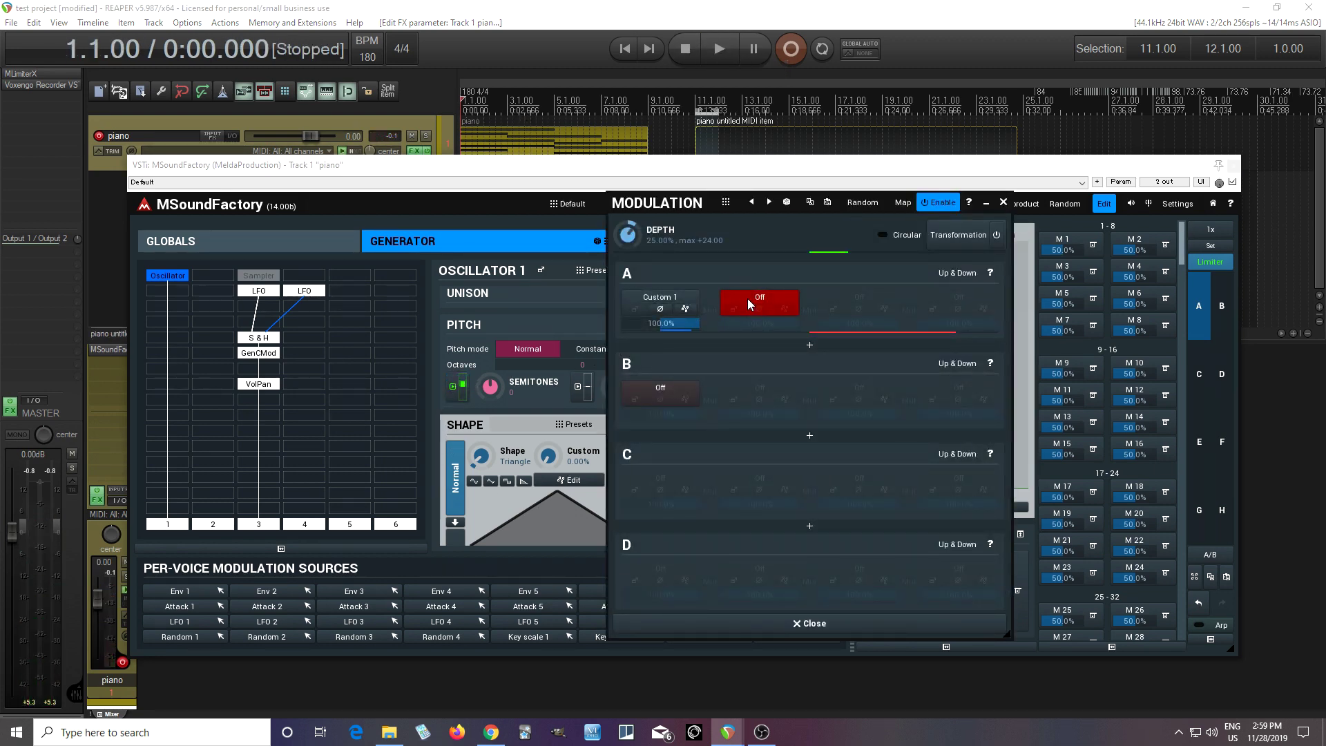
# Step: Add Note random 1 to the oscillator's semitones at 77.7% in slot A, then audition
pyautogui.click(749, 302)
pyautogui.click(1186, 410)
pyautogui.moveTo(767, 323); pyautogui.dragTo(766, 338)
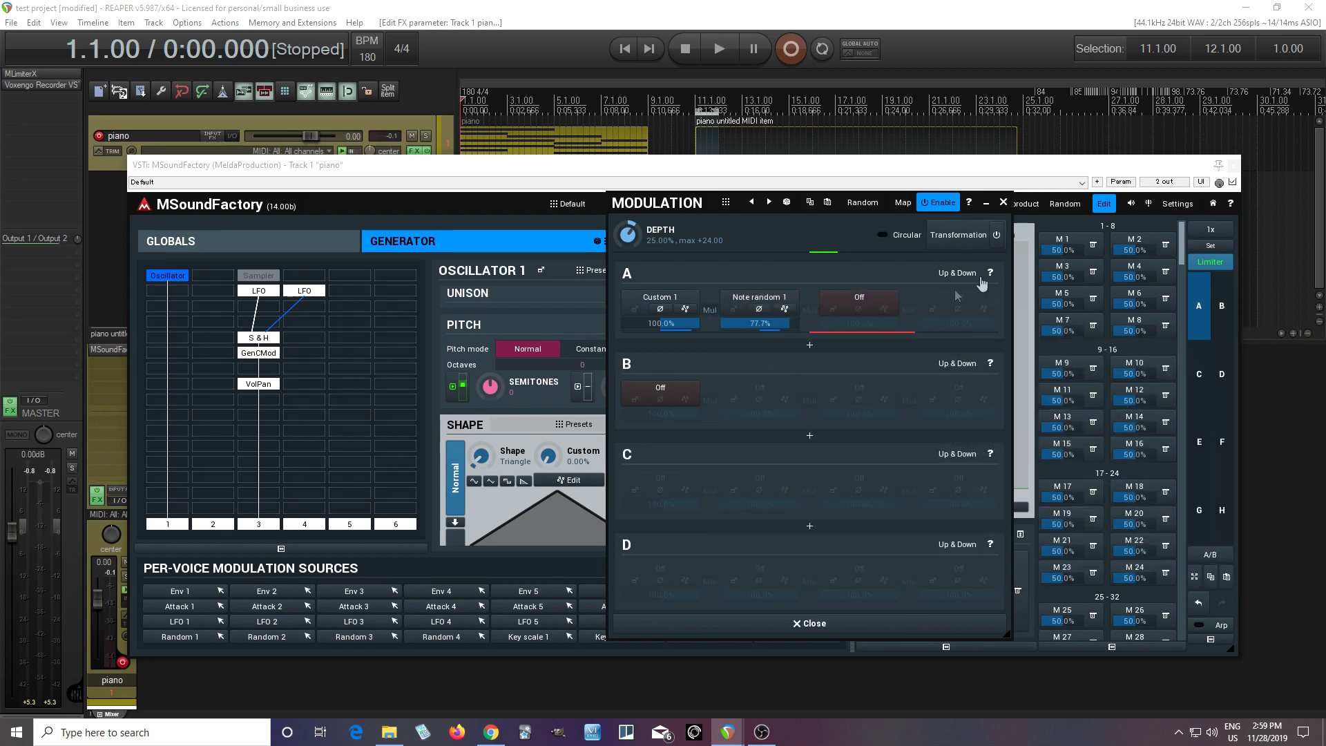
pyautogui.click(1004, 202)
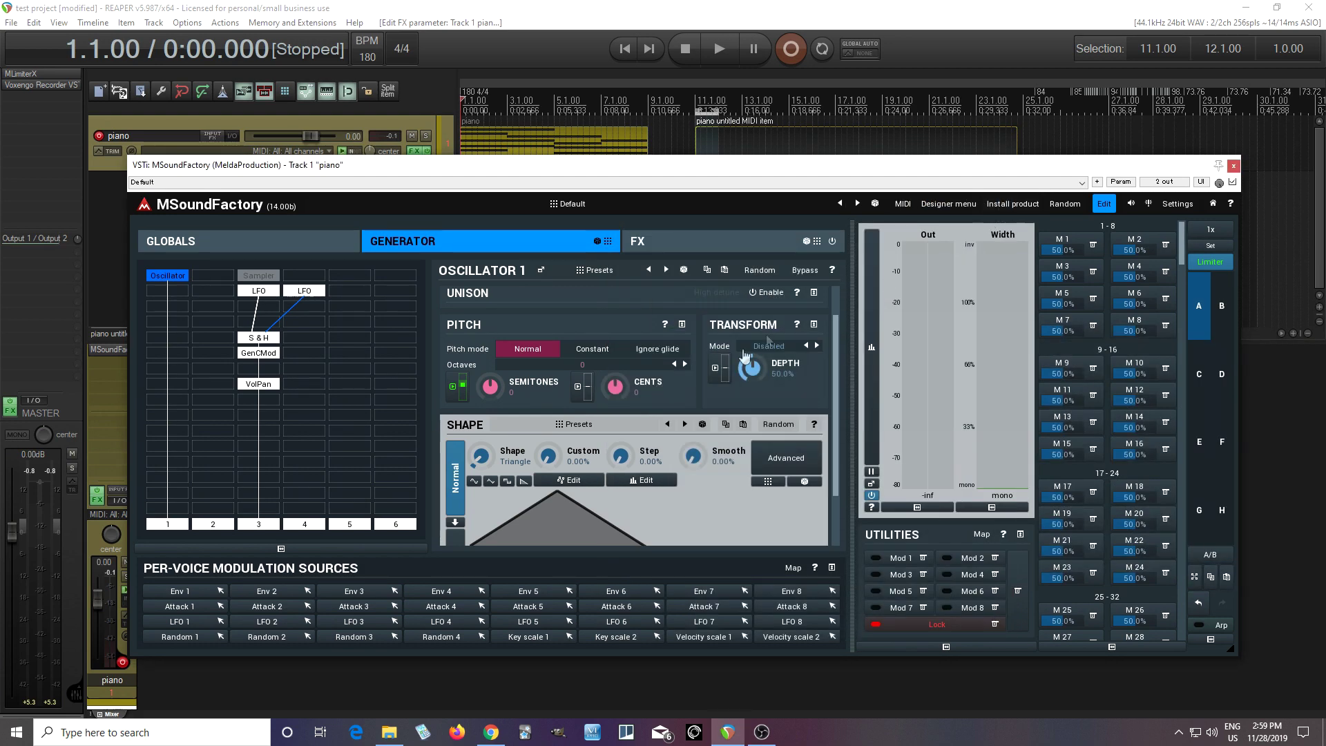
pyautogui.click(723, 54)
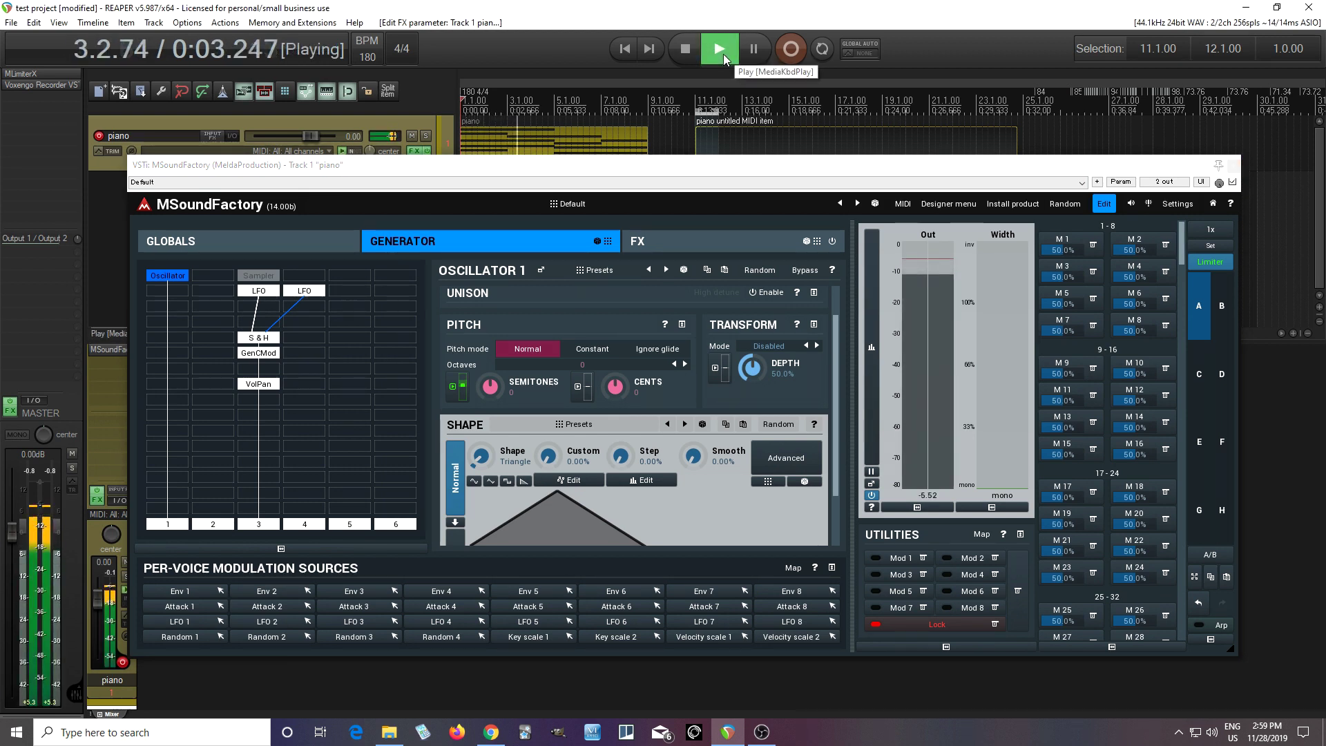
pyautogui.click(686, 52)
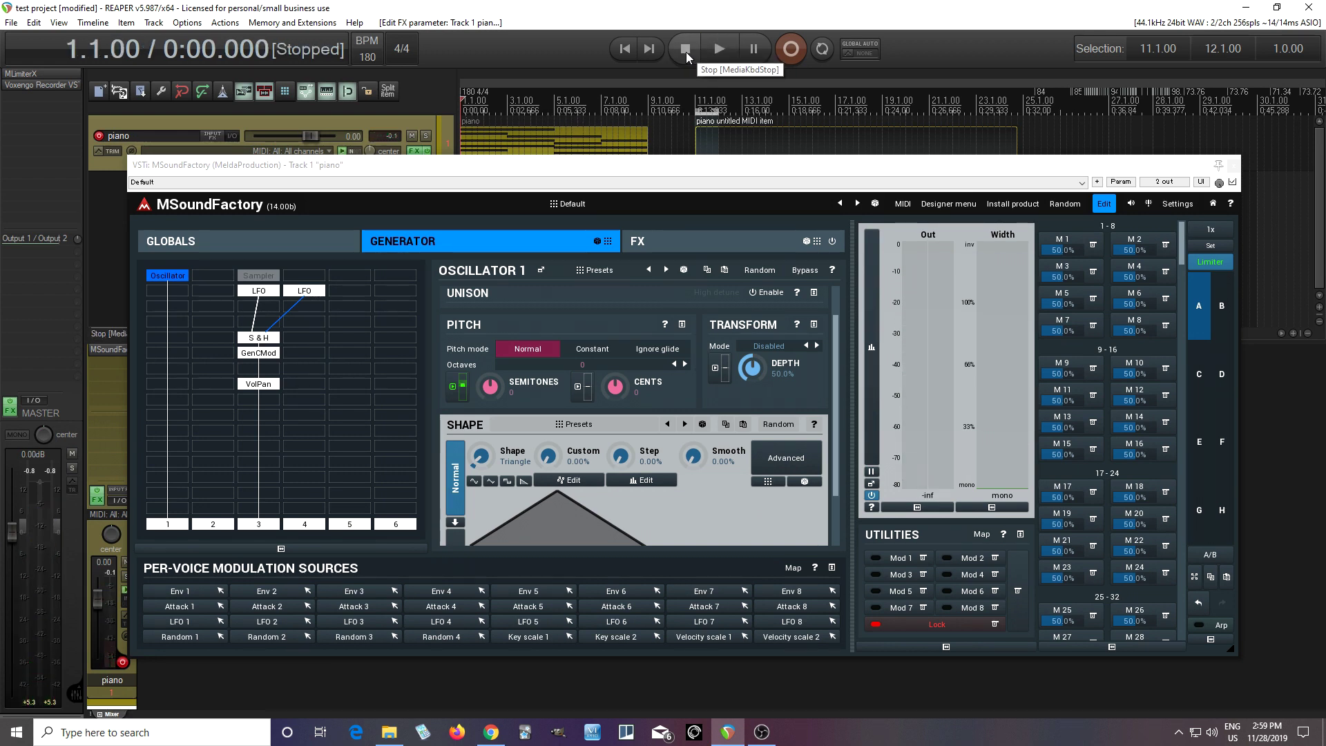